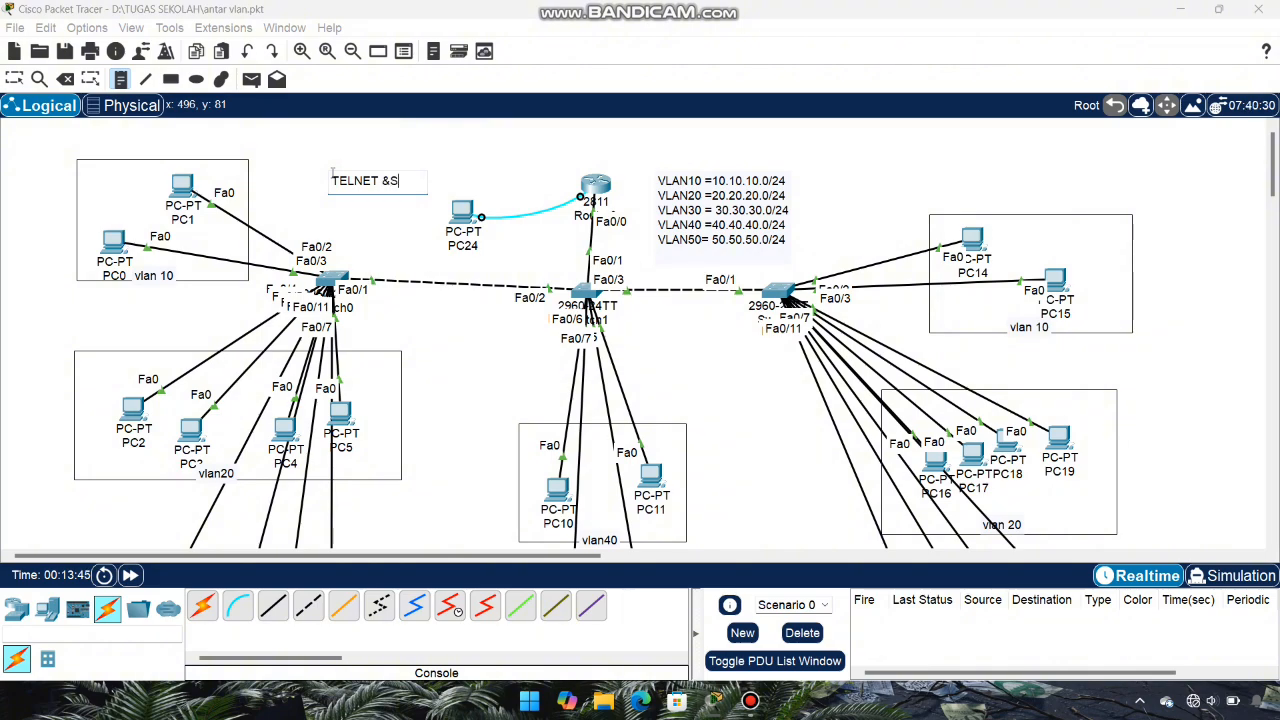
Step: Finish the canvas note text so it reads 'TELNET &SSH'
text(SH)
click(14, 79)
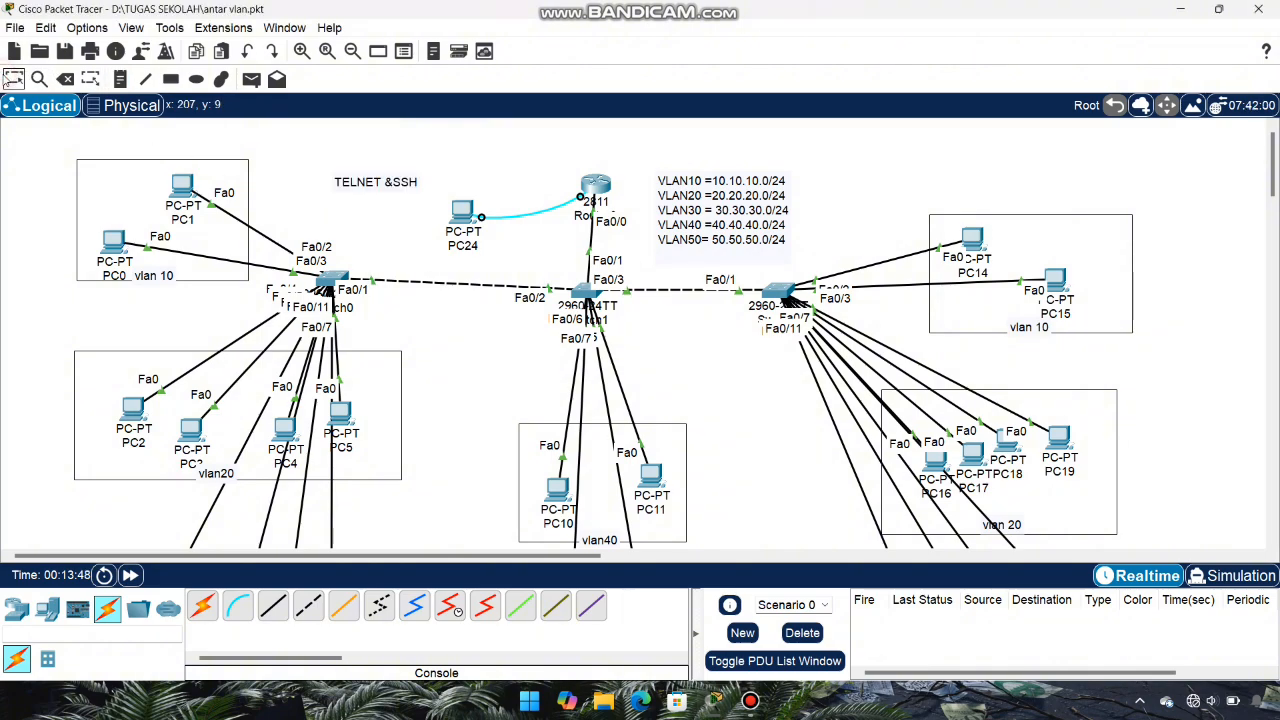
double_click(350, 187)
click(312, 185)
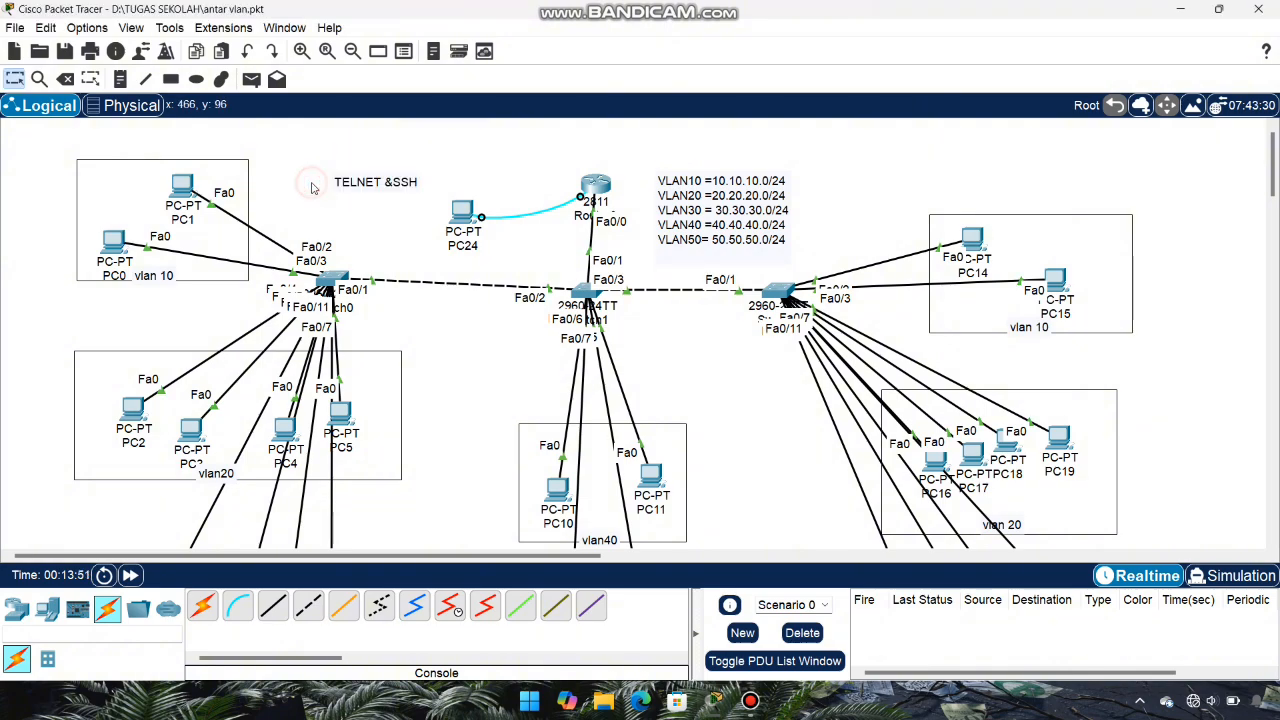
Step: Move the TELNET &SSH note slightly down-right and nudge PC10 slightly up-left
double_click(361, 180)
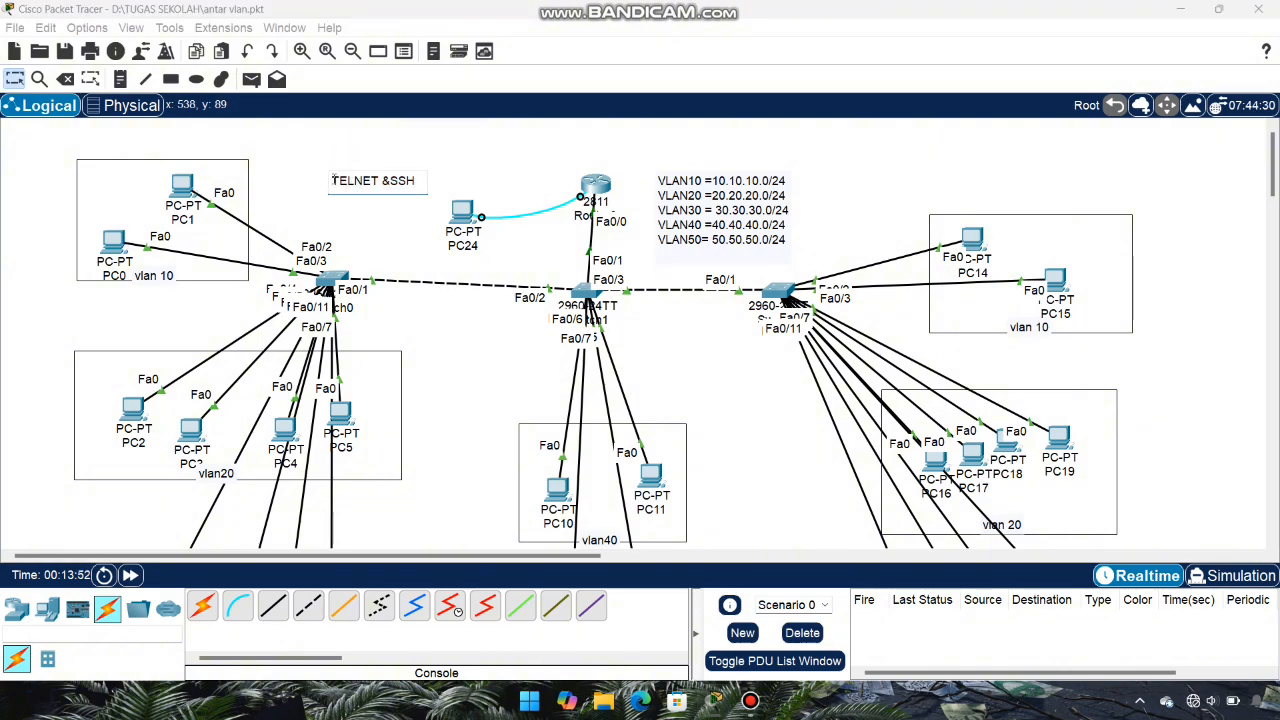
click(318, 181)
mouse_move(350, 184)
mouse_down()
mouse_move(368, 198)
mouse_move(357, 185)
mouse_up()
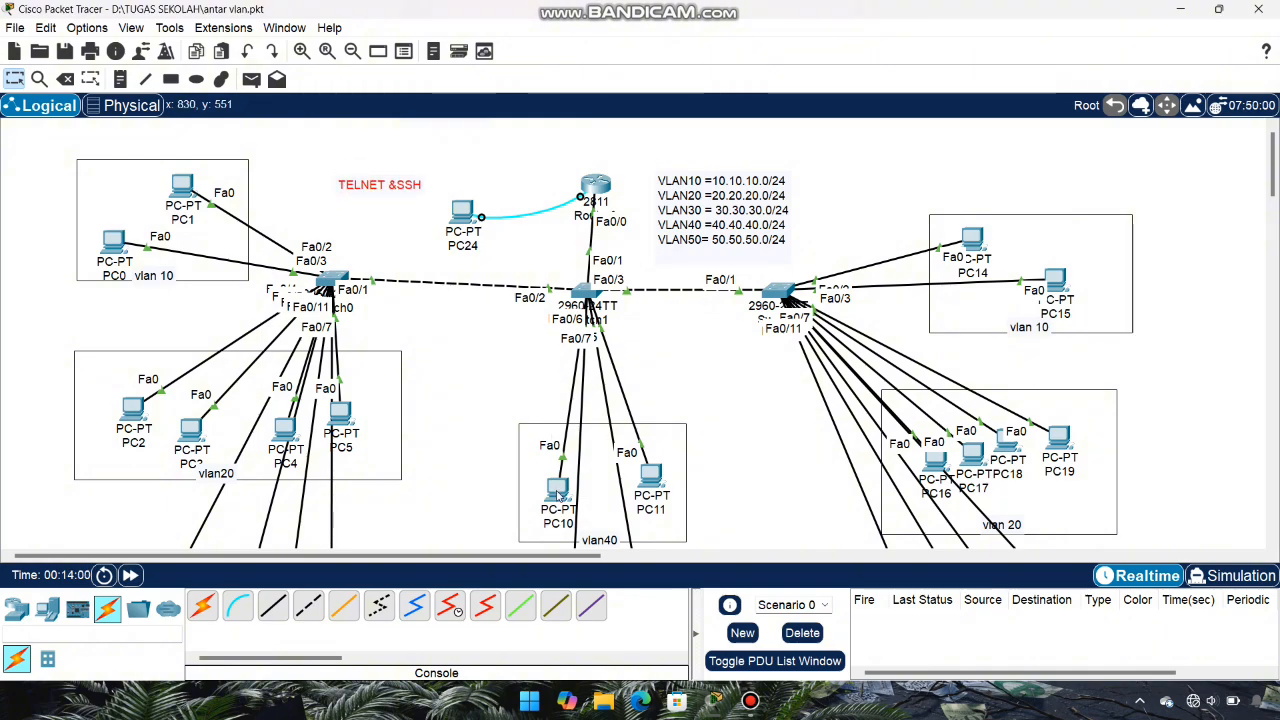
drag(558, 493, 557, 486)
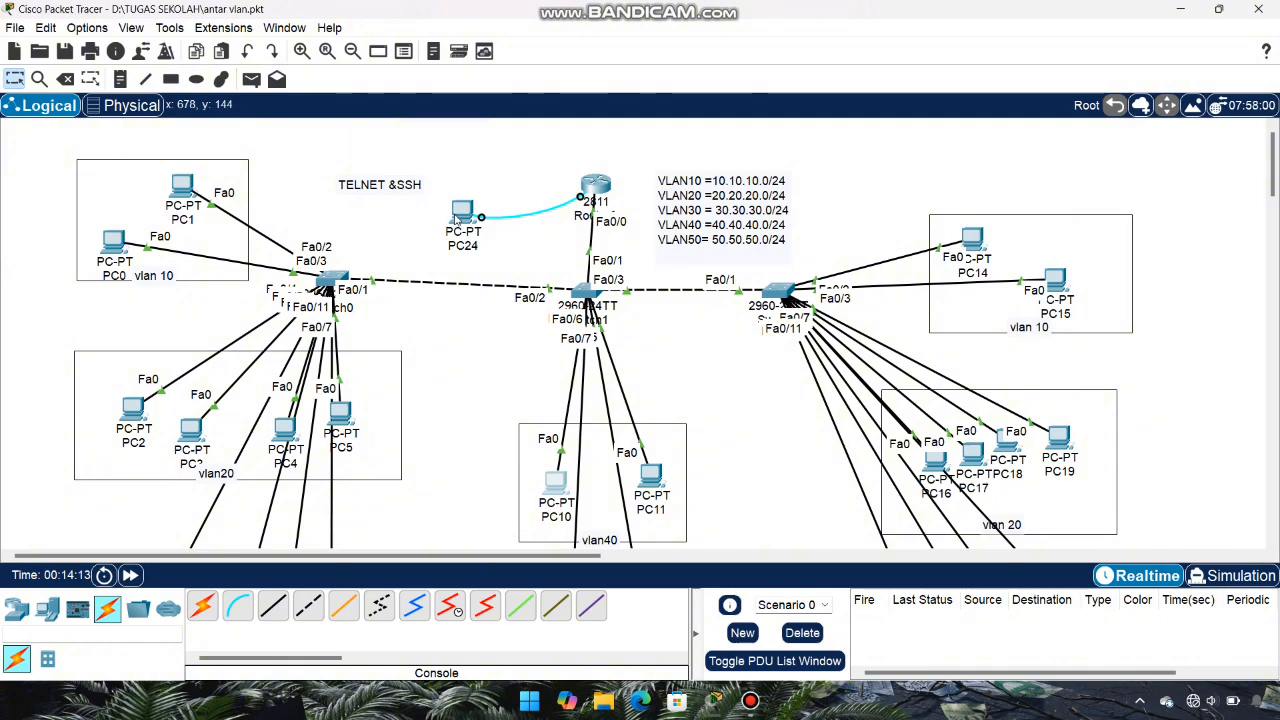
mouse_move(460, 218)
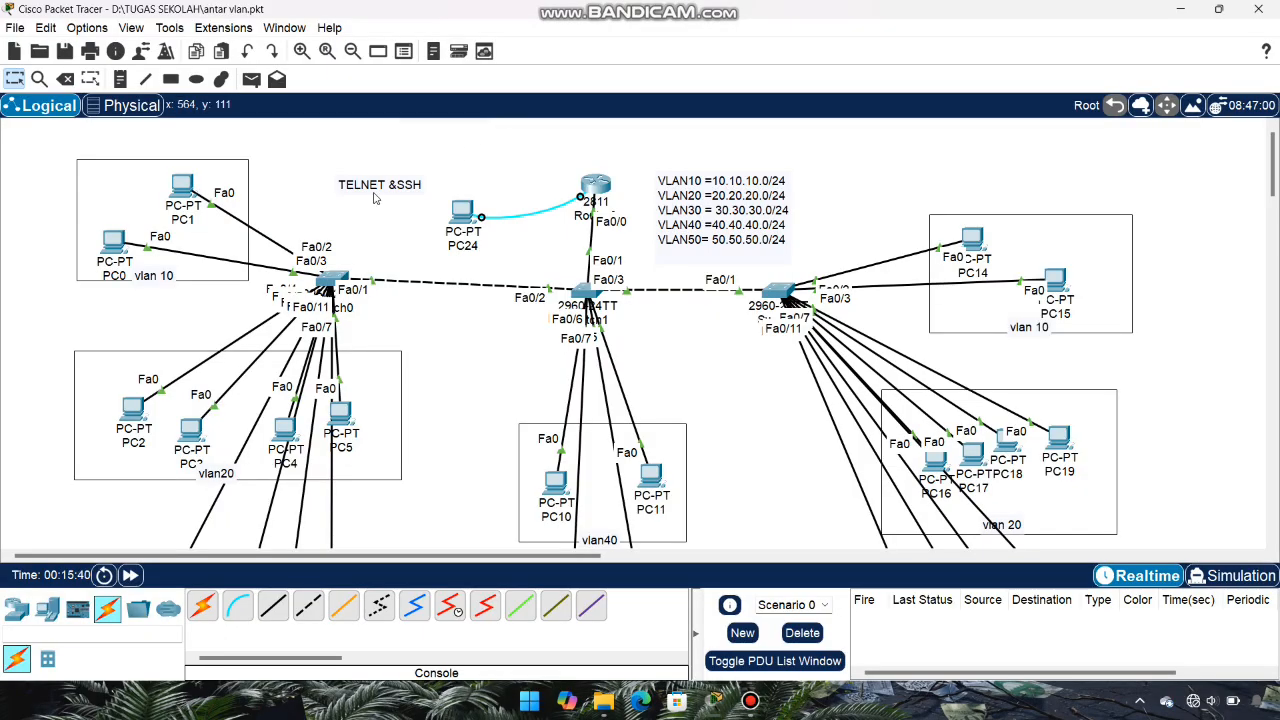
drag(373, 190, 380, 193)
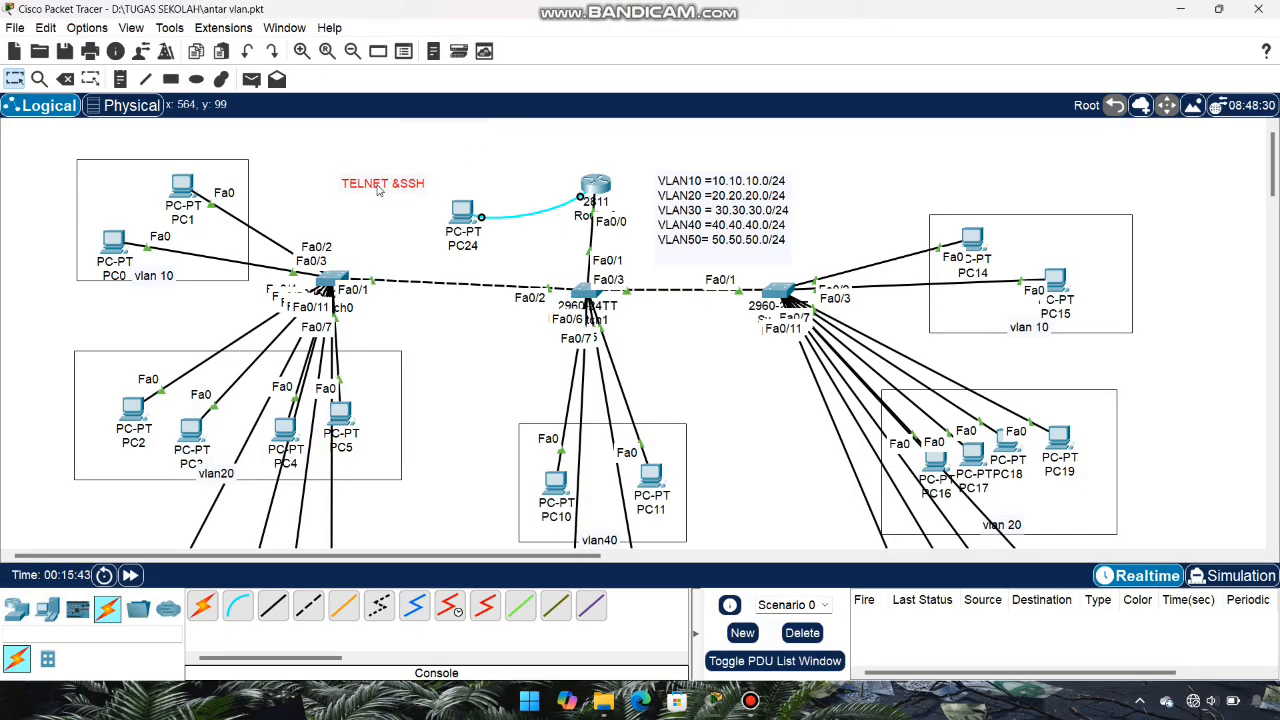
click(520, 157)
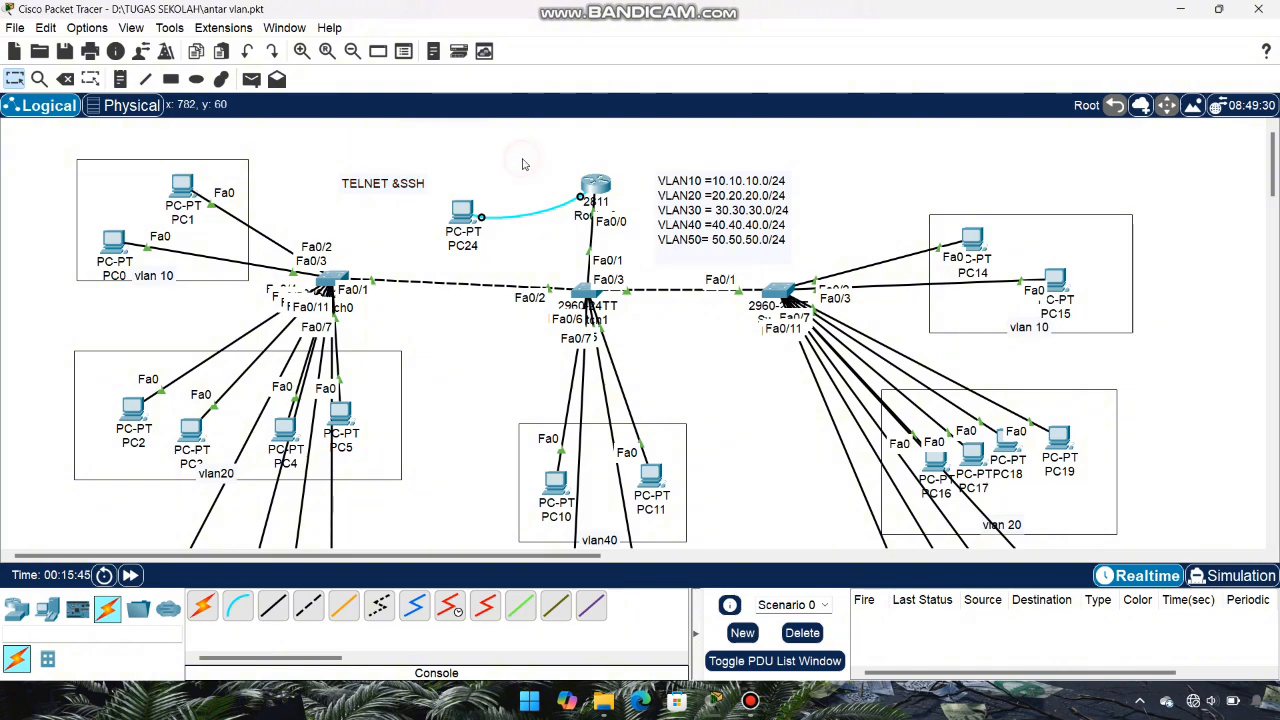
Step: In Router0's CLI, enter enable, conf t and line vty 0 2
click(597, 188)
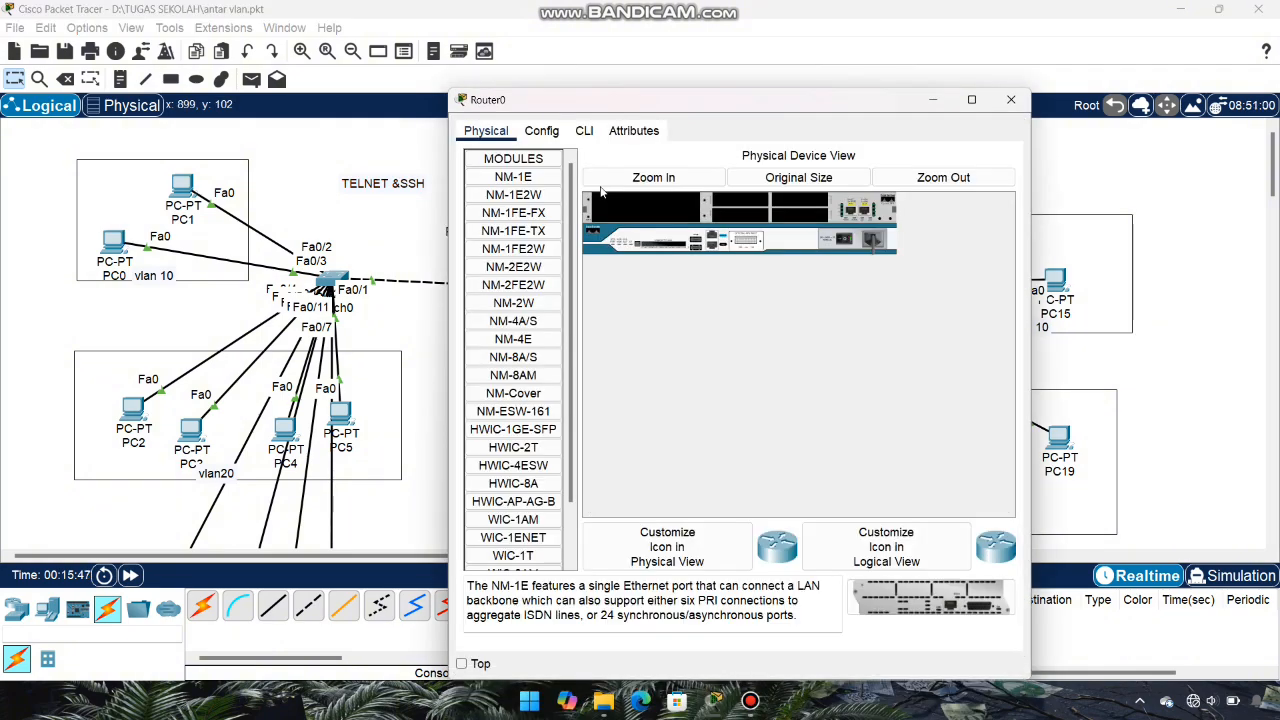
click(584, 131)
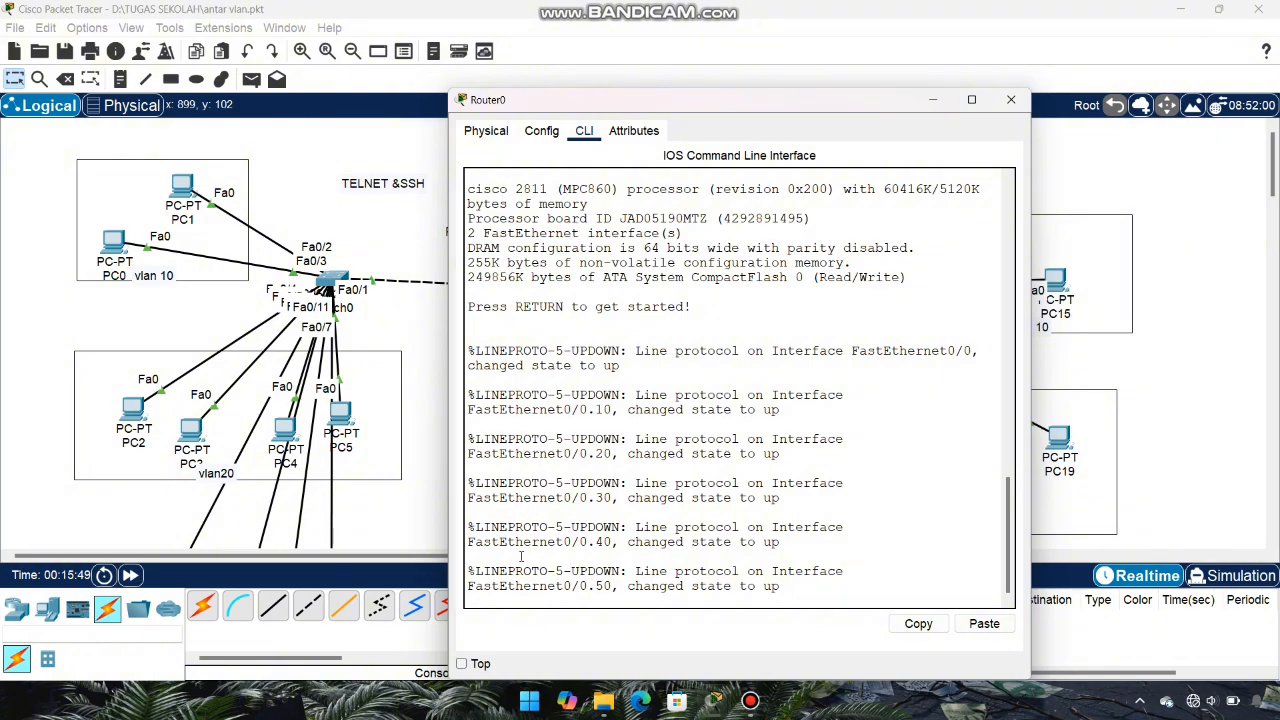
key(Return)
text(EN)
key(Return)
text(conf)
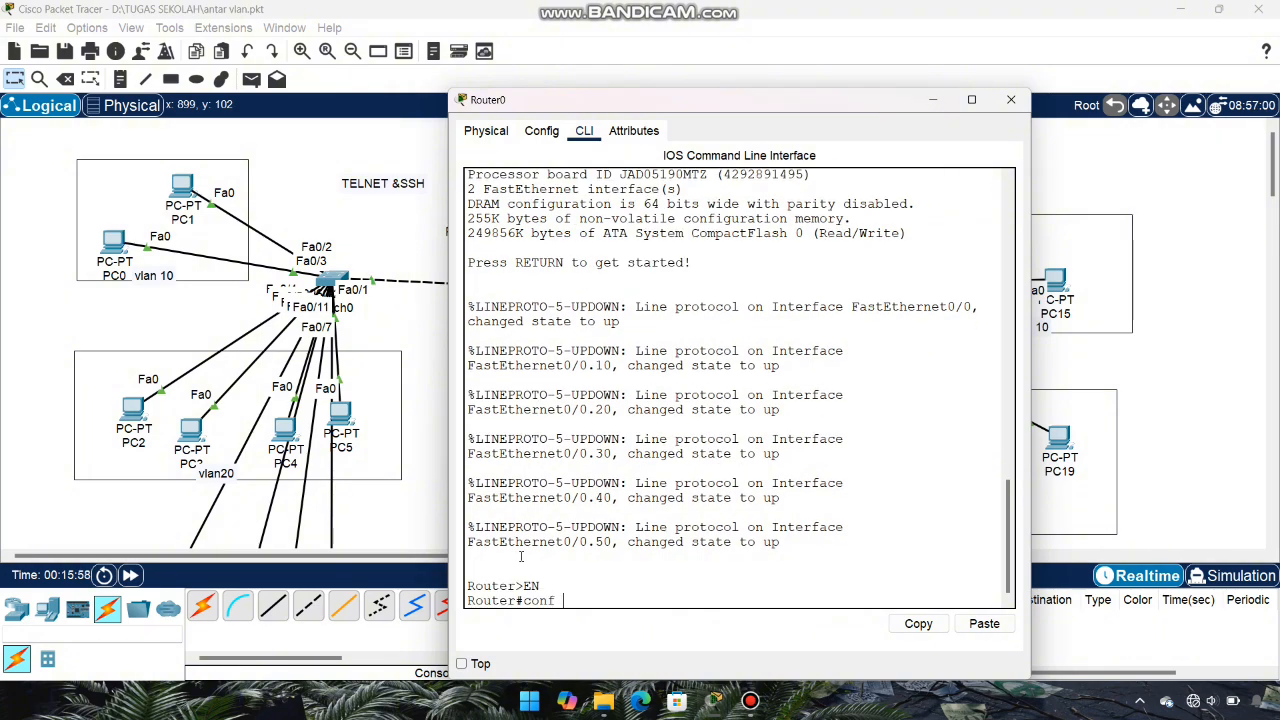
text( t)
key(Return)
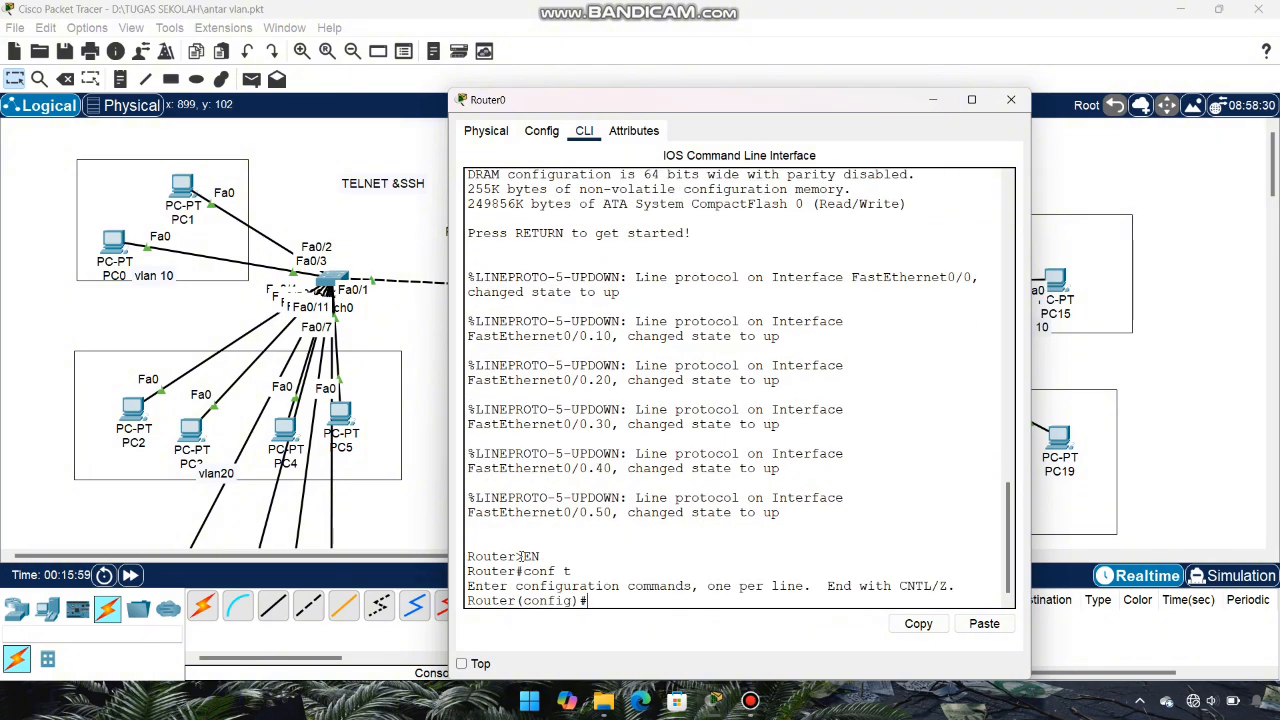
text(line vty 0 2)
key(Return)
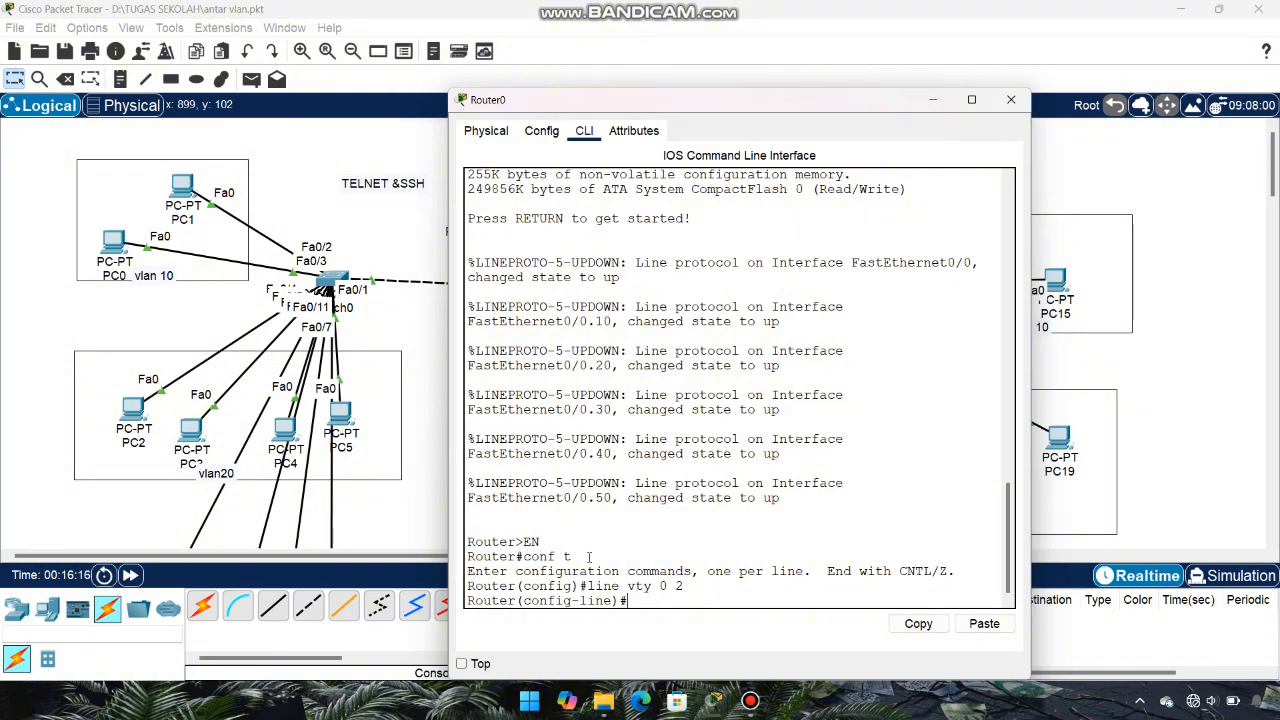
Step: Set a vty line password and enable login on lines 0–2
drag(696, 587, 612, 587)
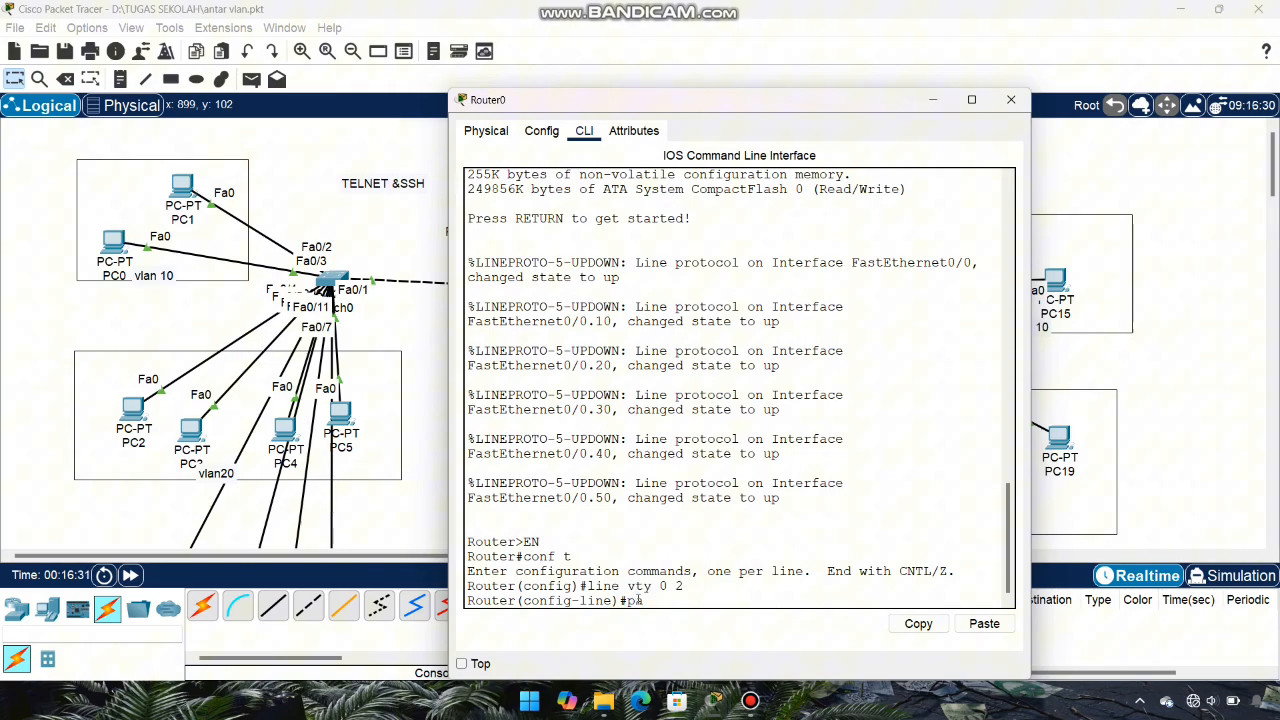
text(pas)
key(Tab)
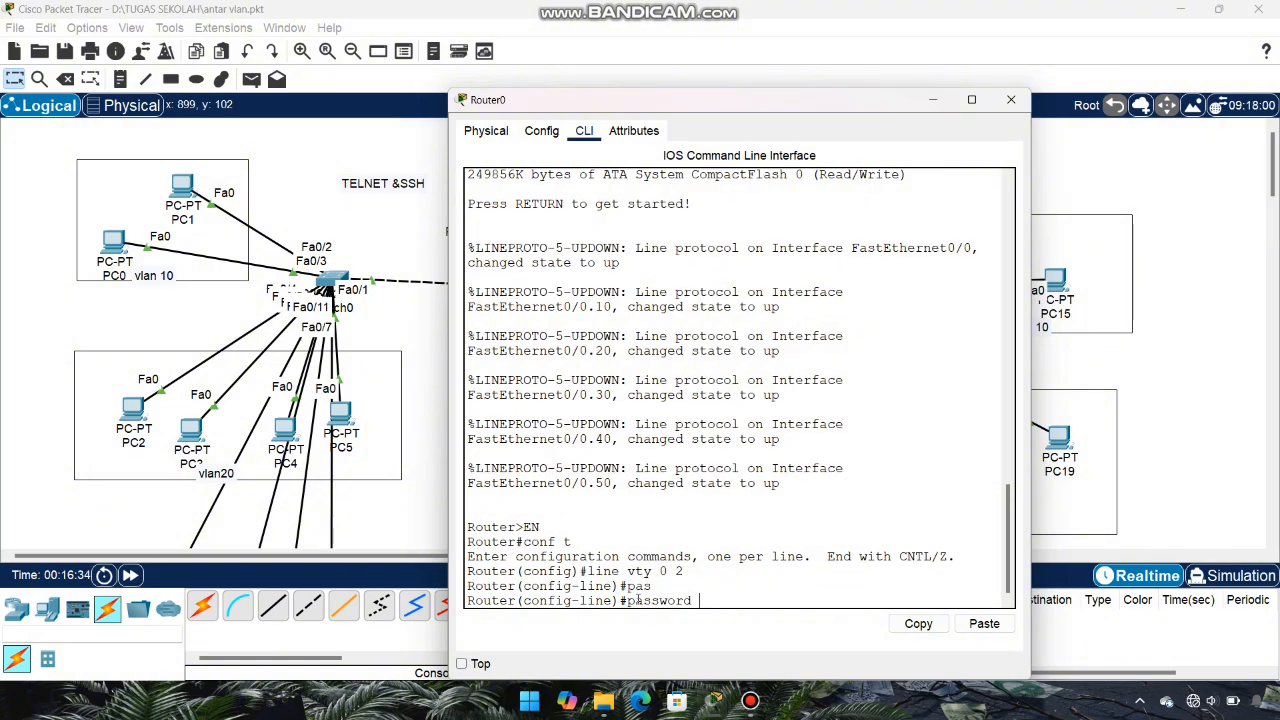
text(admin)
key(Return)
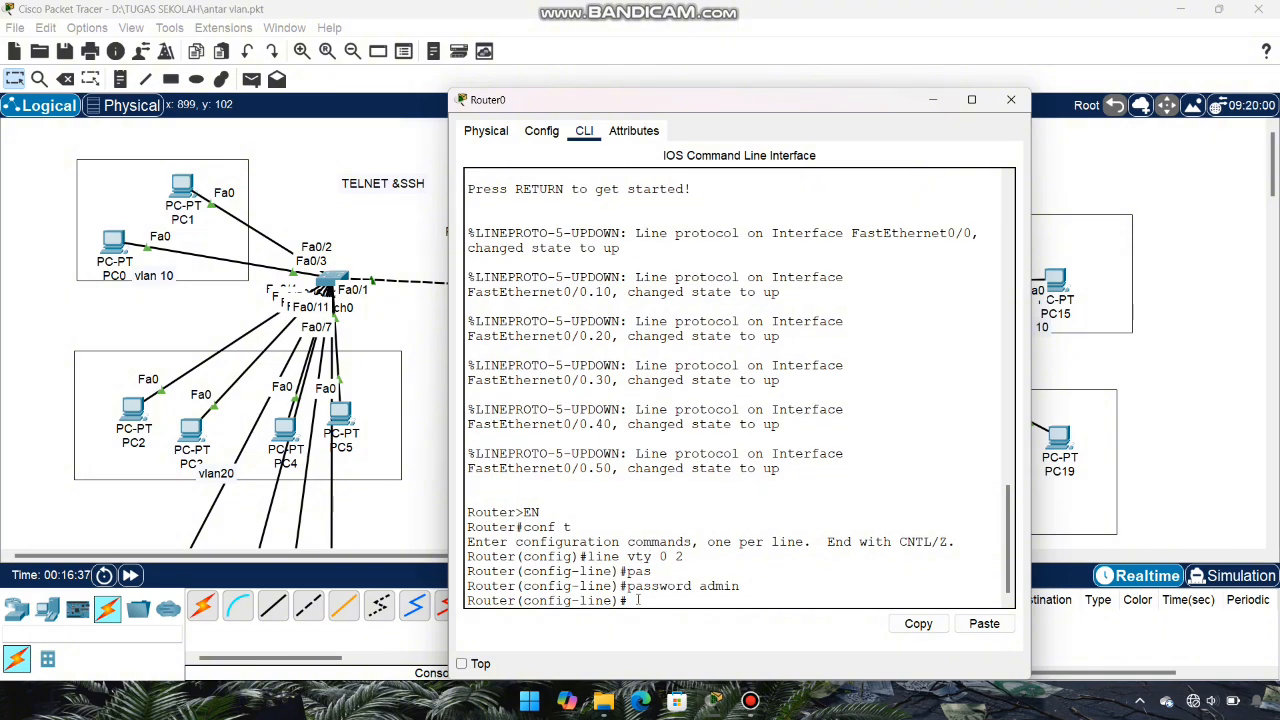
text(login)
key(Return)
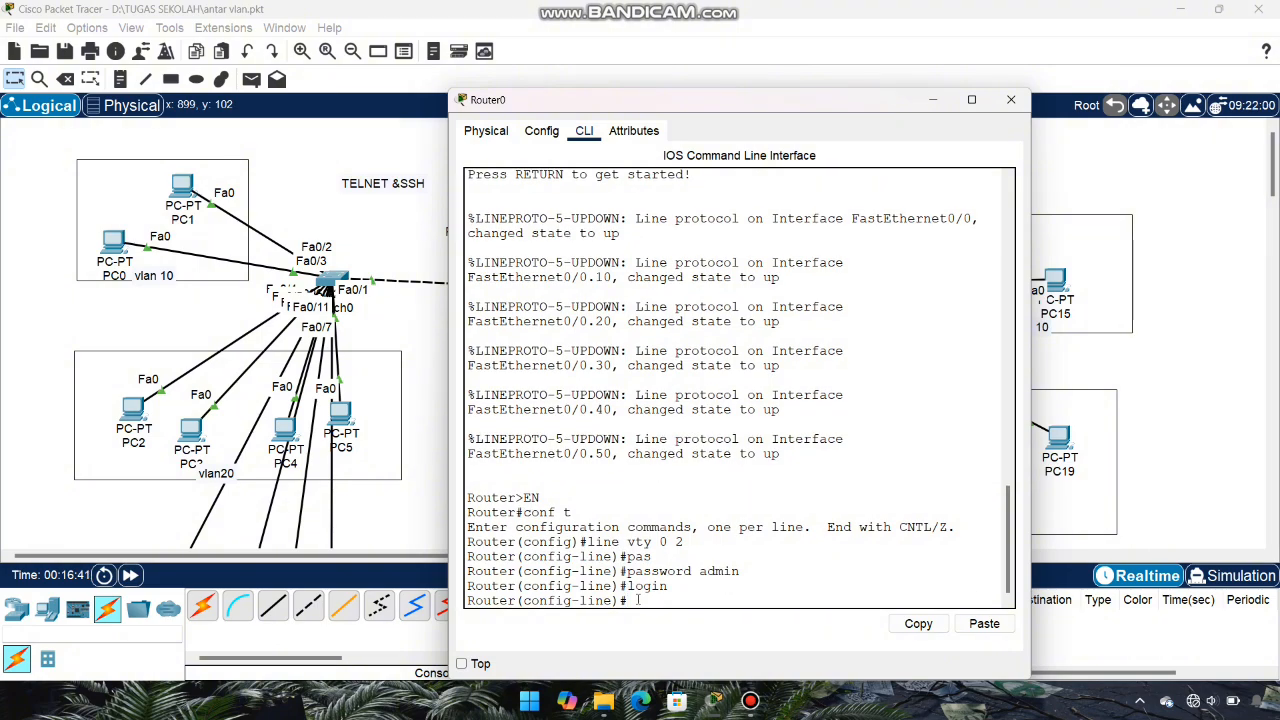
drag(675, 587, 626, 587)
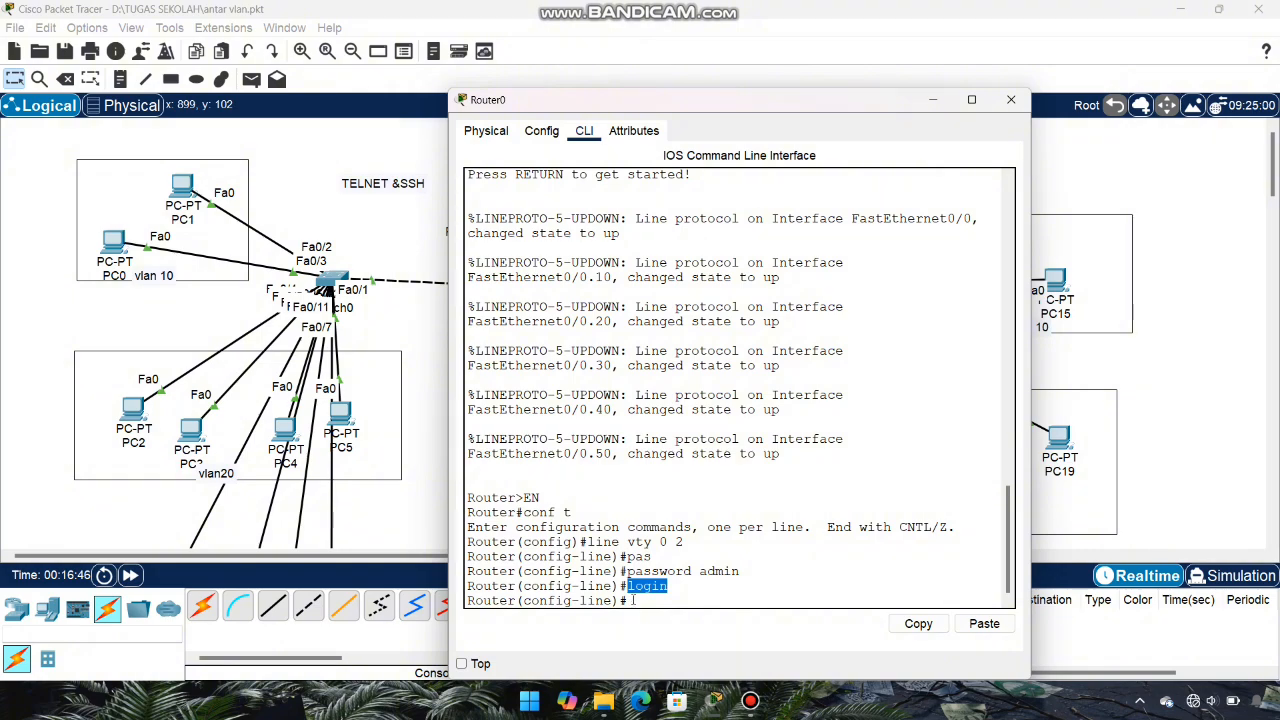
click(632, 600)
Step: Restrict the vty lines to transport input telnet and exit line configuration
text(tra)
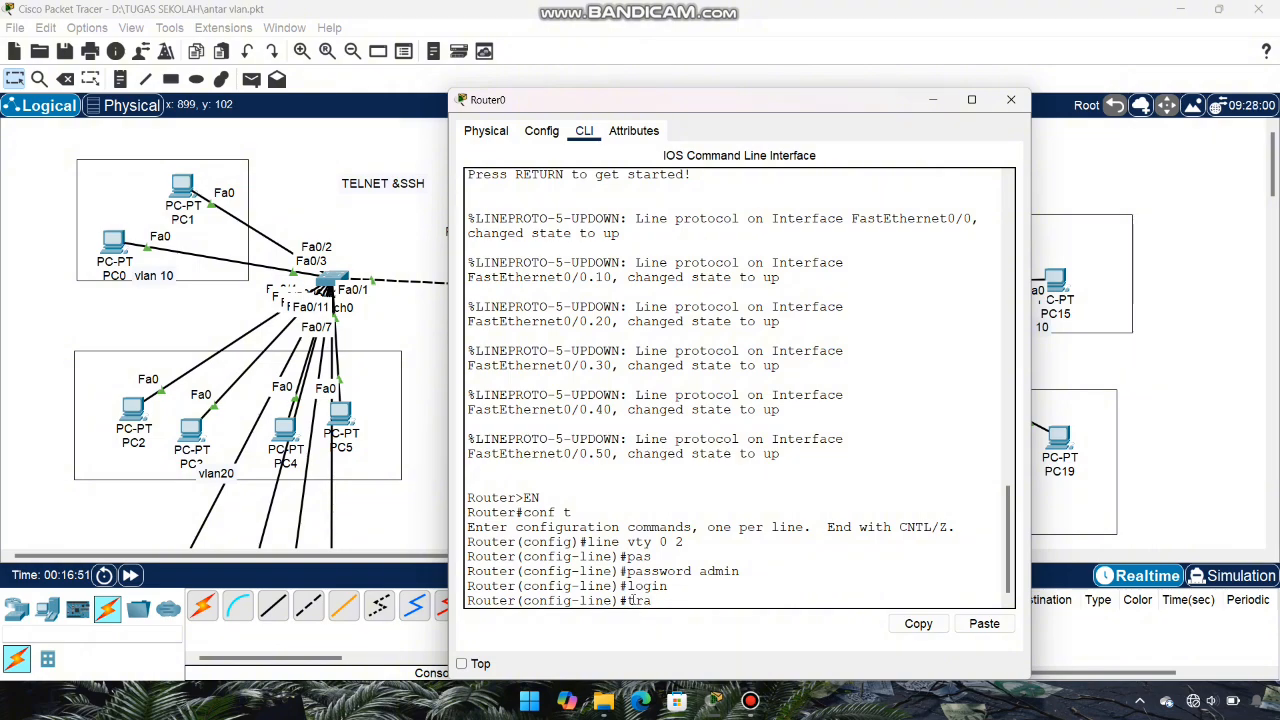
key(Tab)
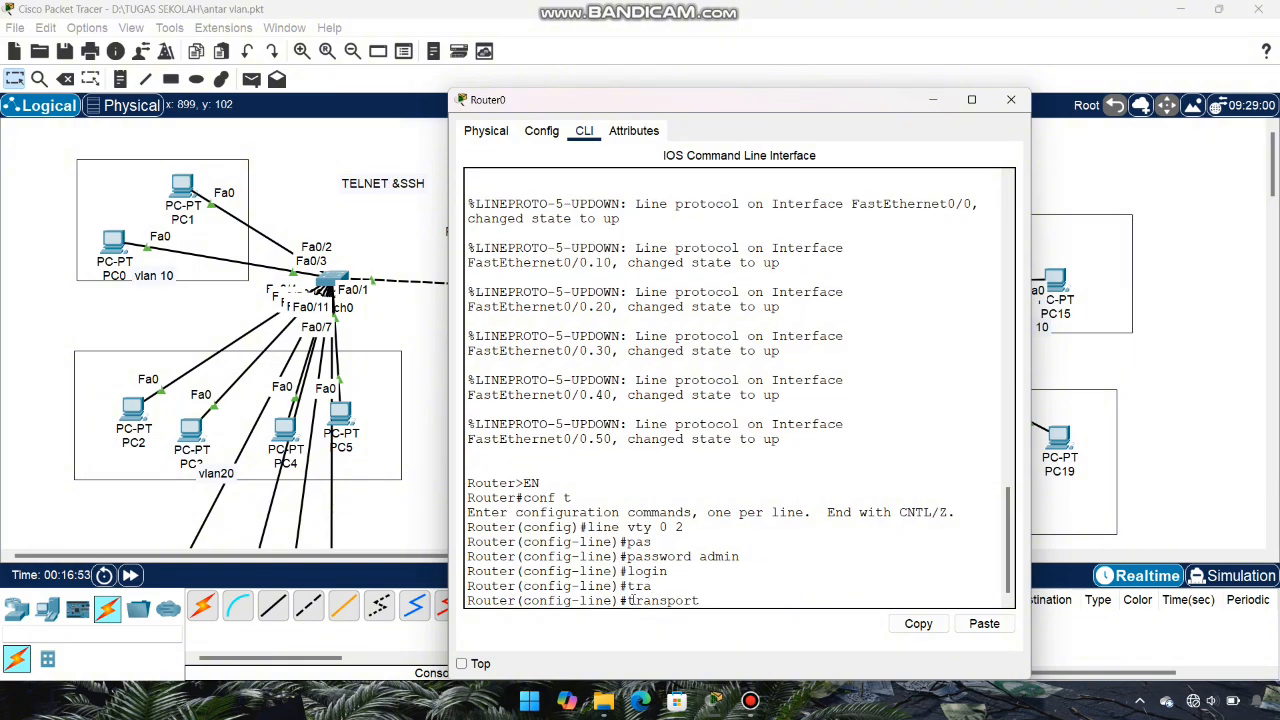
text(input te)
key(Tab)
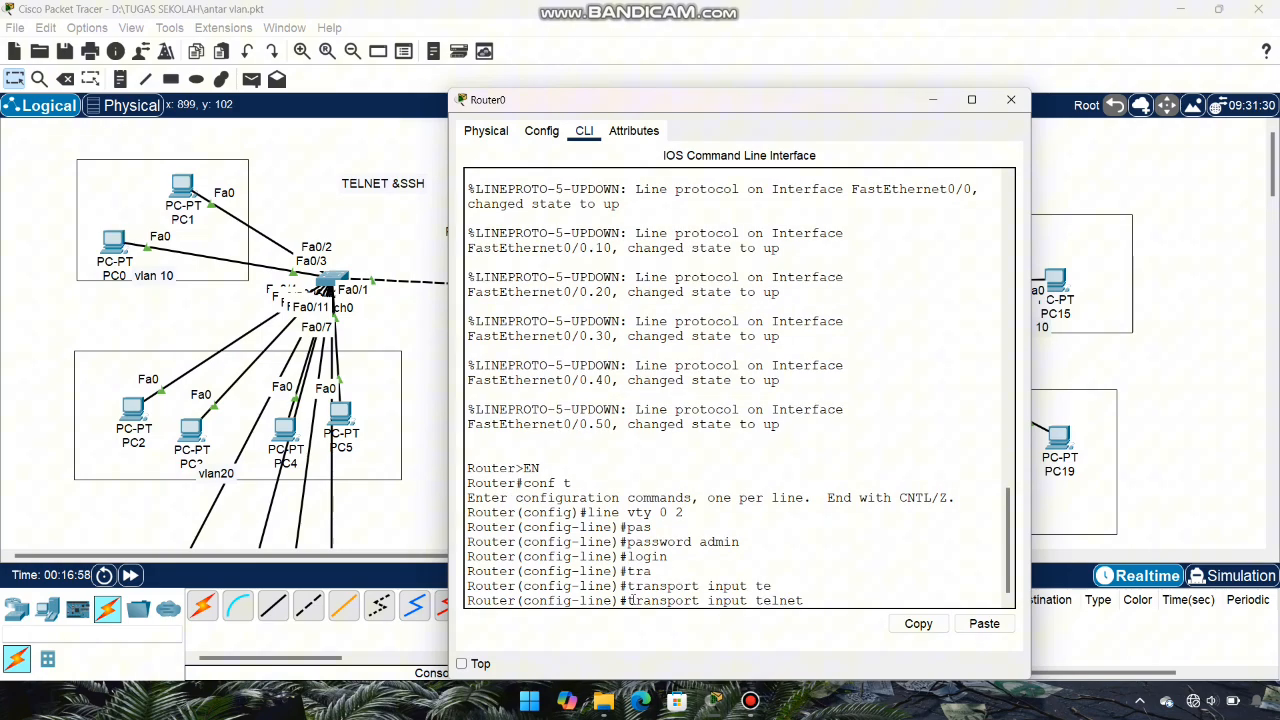
key(Return)
text(ex)
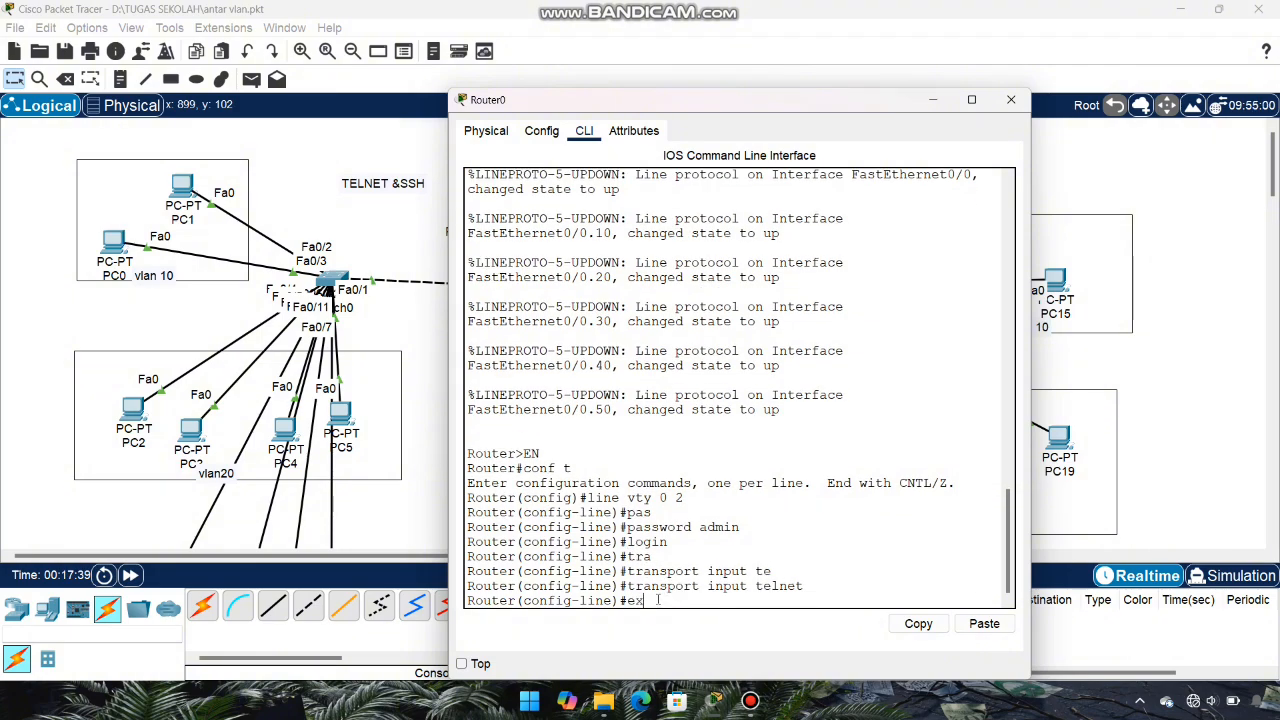
text(it)
key(Return)
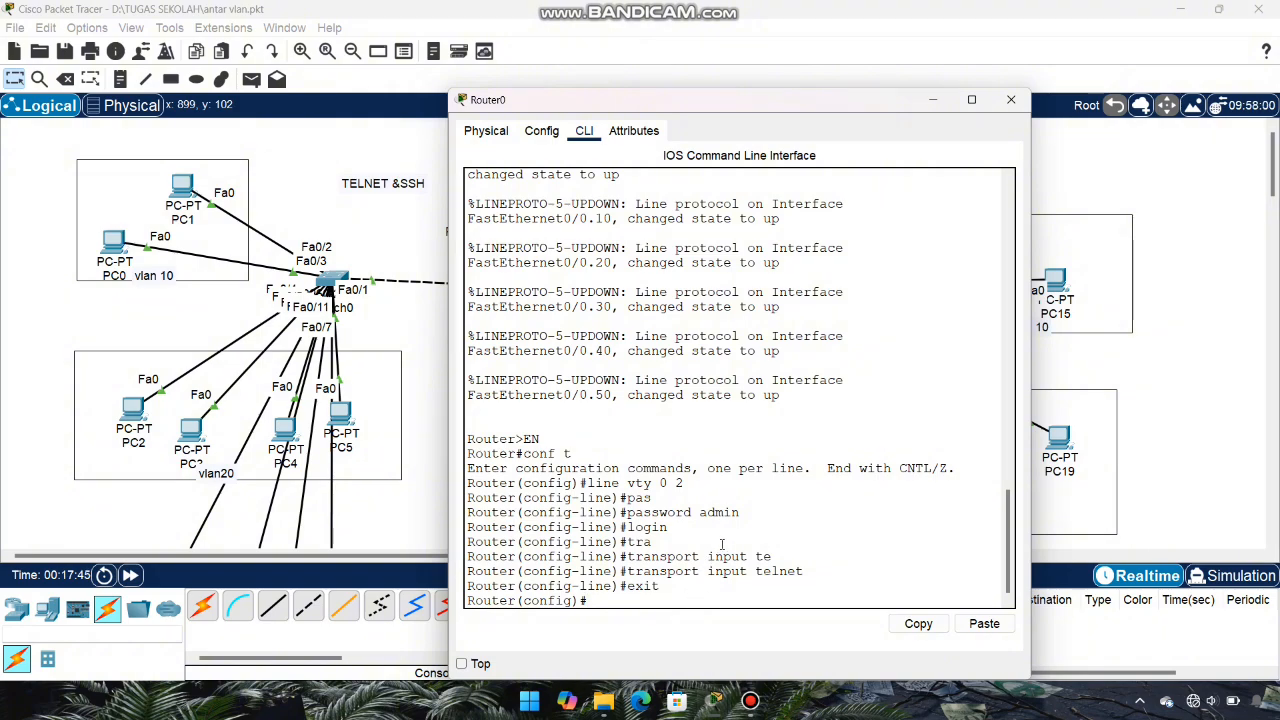
Step: Close Router0, then from PC10's Telnet / SSH Client connect via Telnet to 10.10.10.1
click(1011, 99)
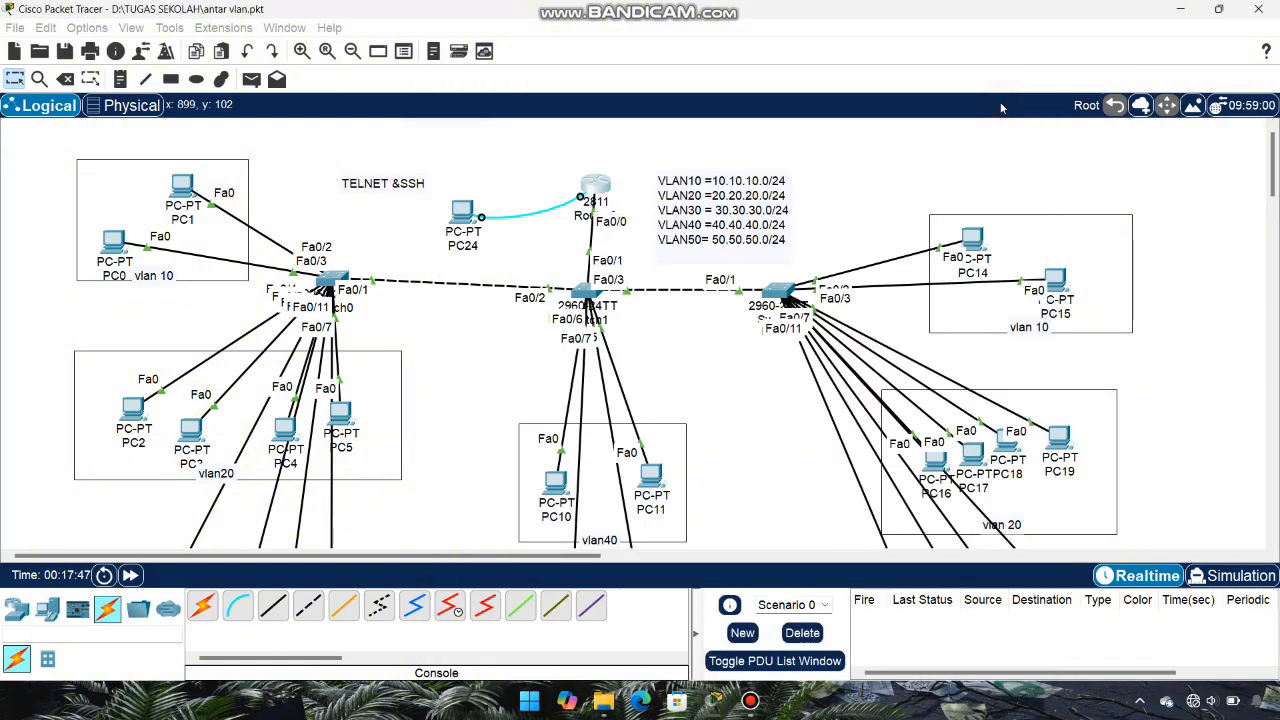
scroll(527, 417, down, 1)
click(556, 455)
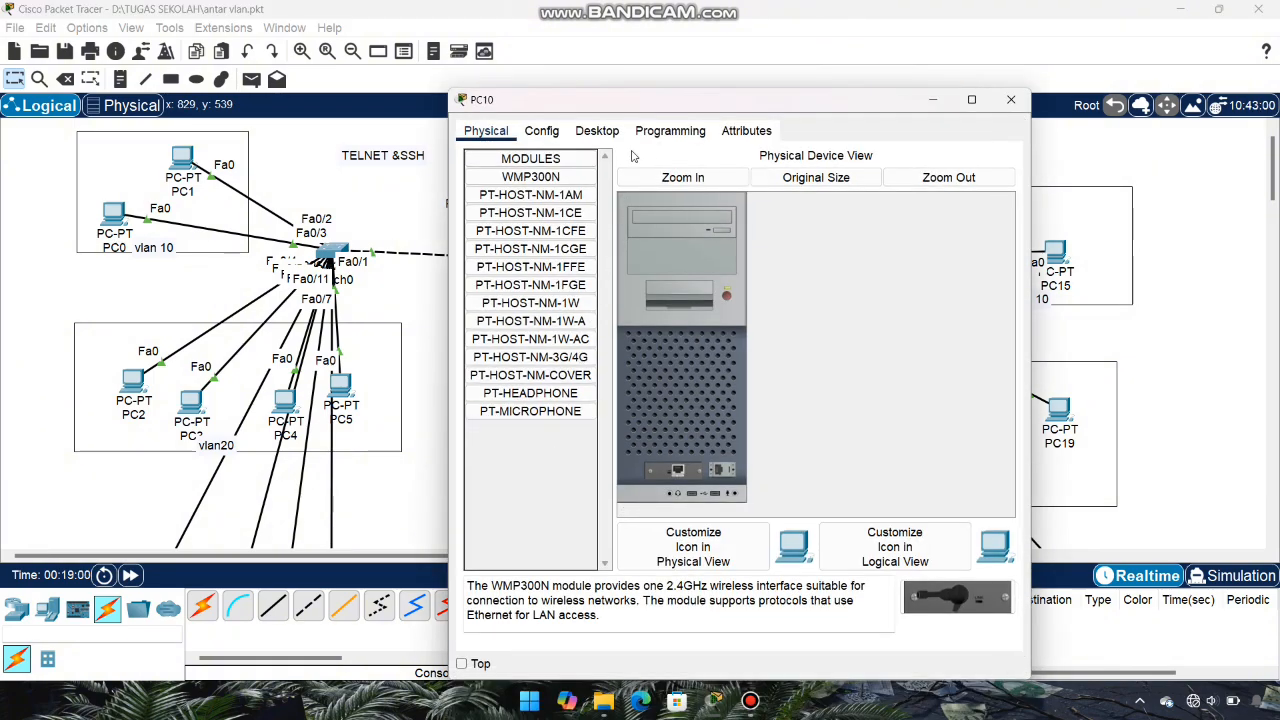
click(600, 138)
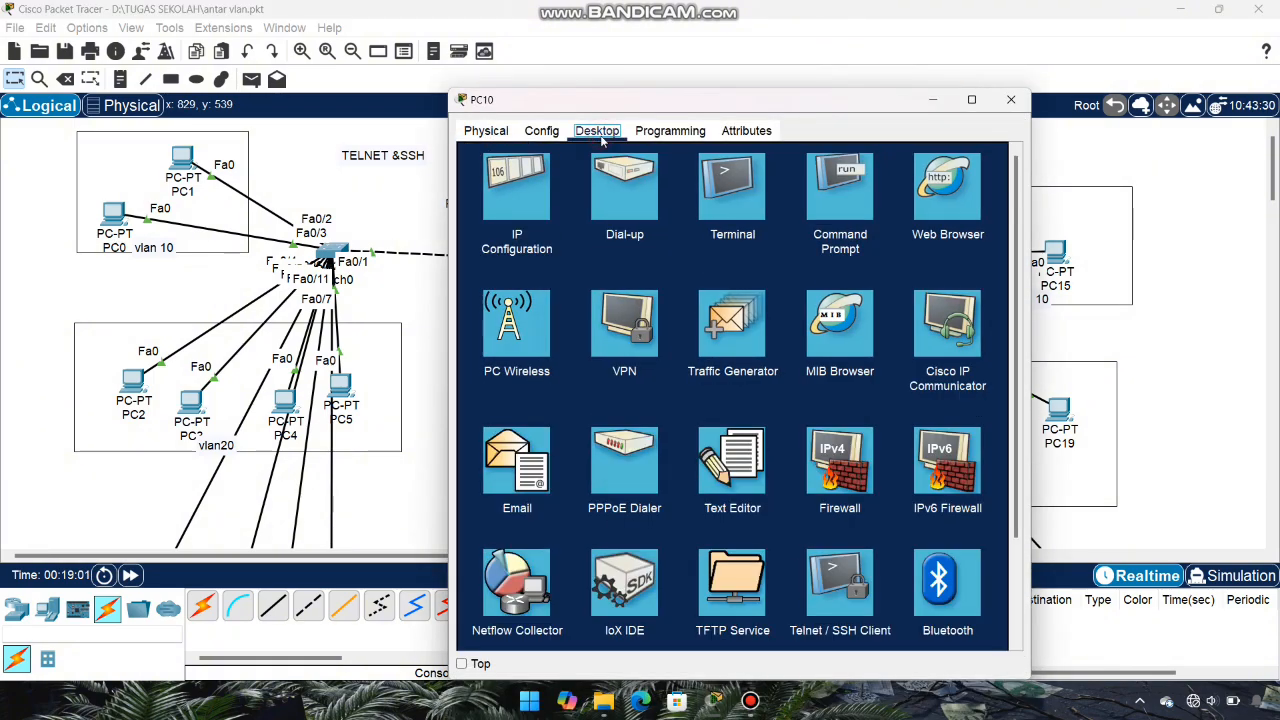
click(832, 586)
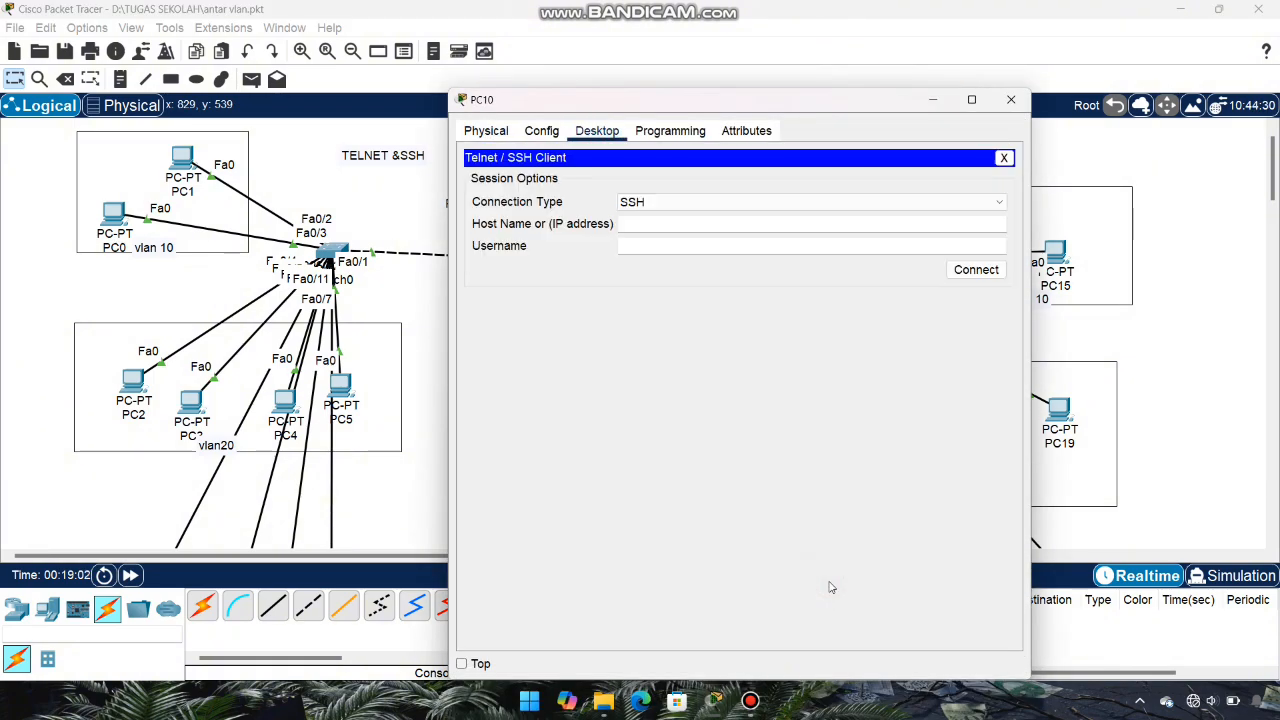
click(808, 204)
click(743, 231)
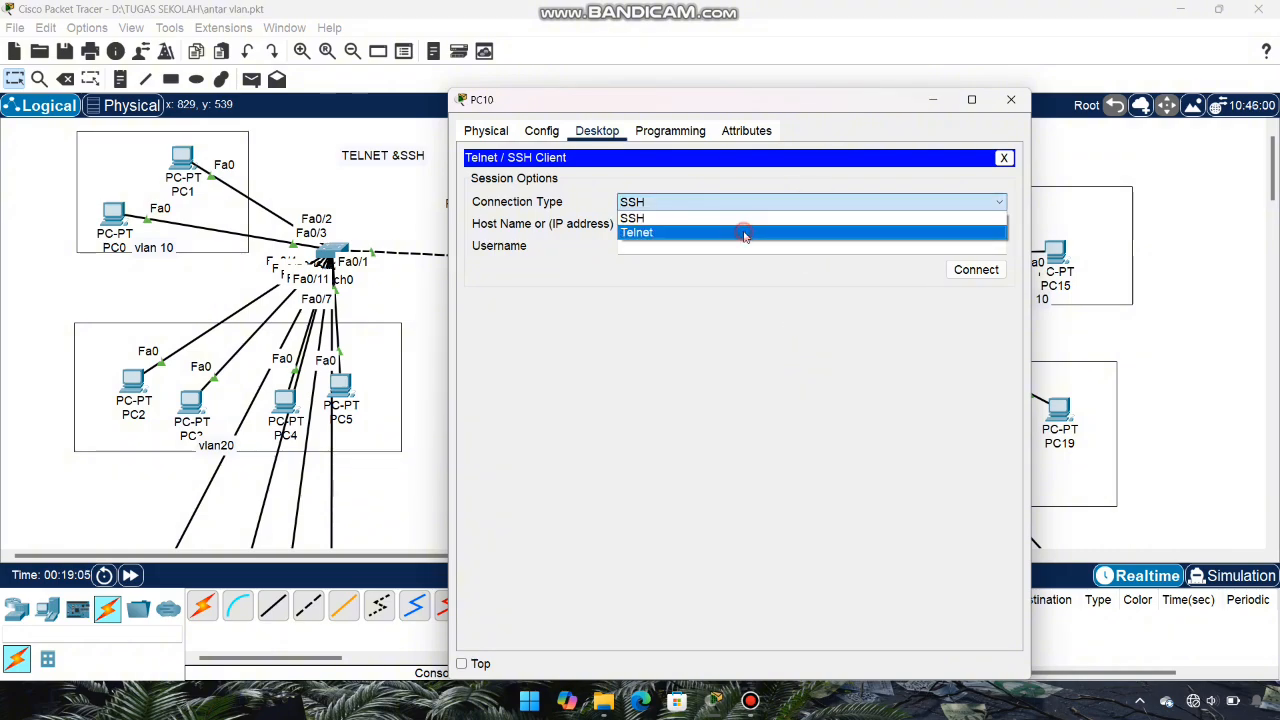
drag(786, 102, 382, 107)
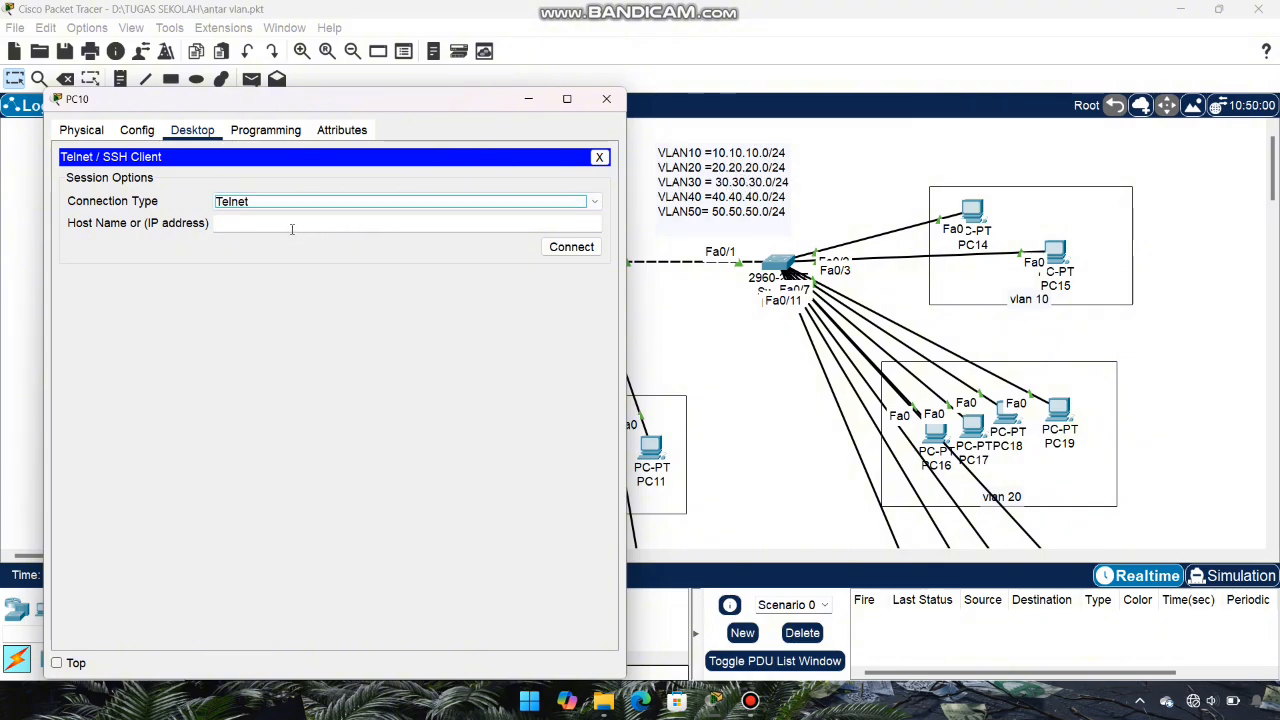
click(292, 229)
text(10.10.10.)
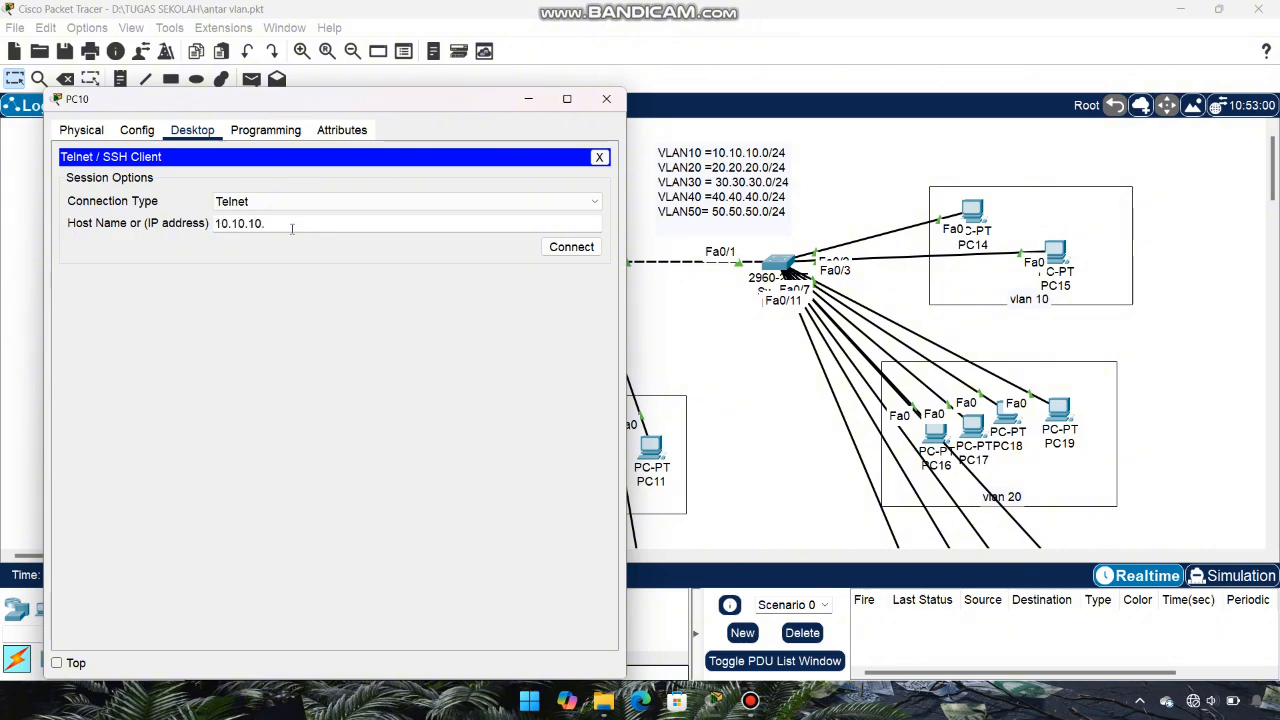
text(1)
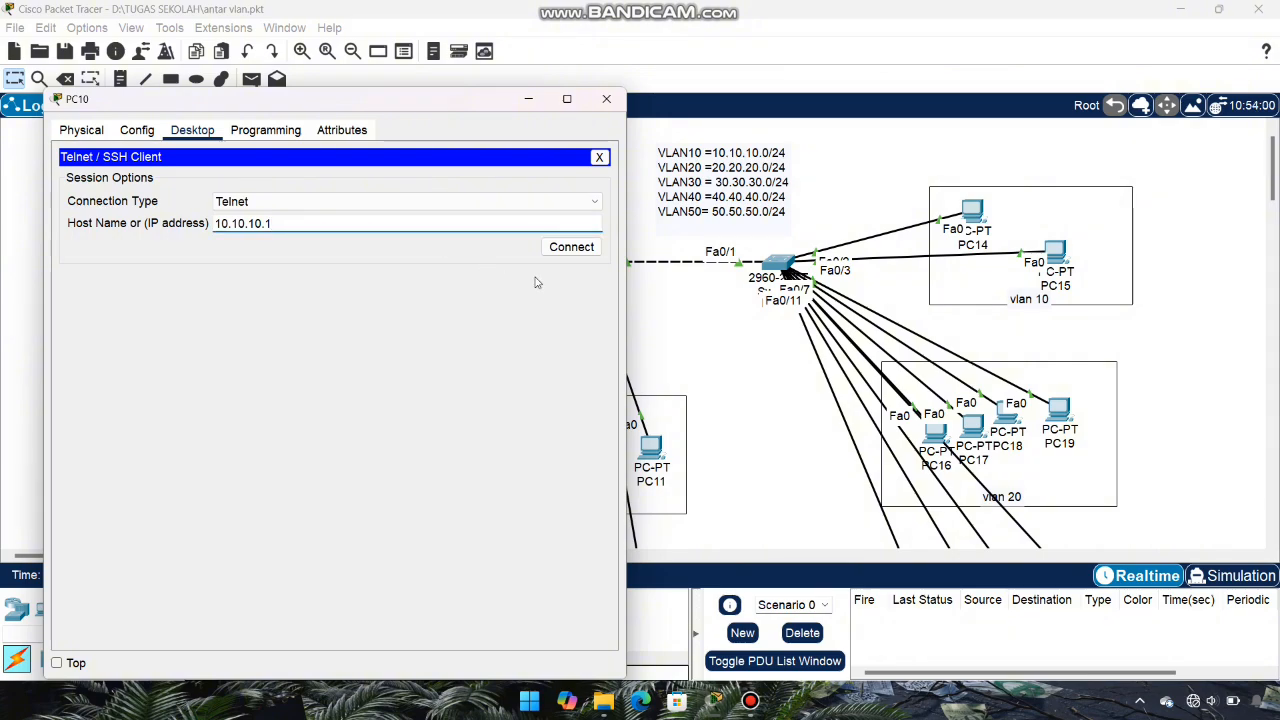
click(564, 250)
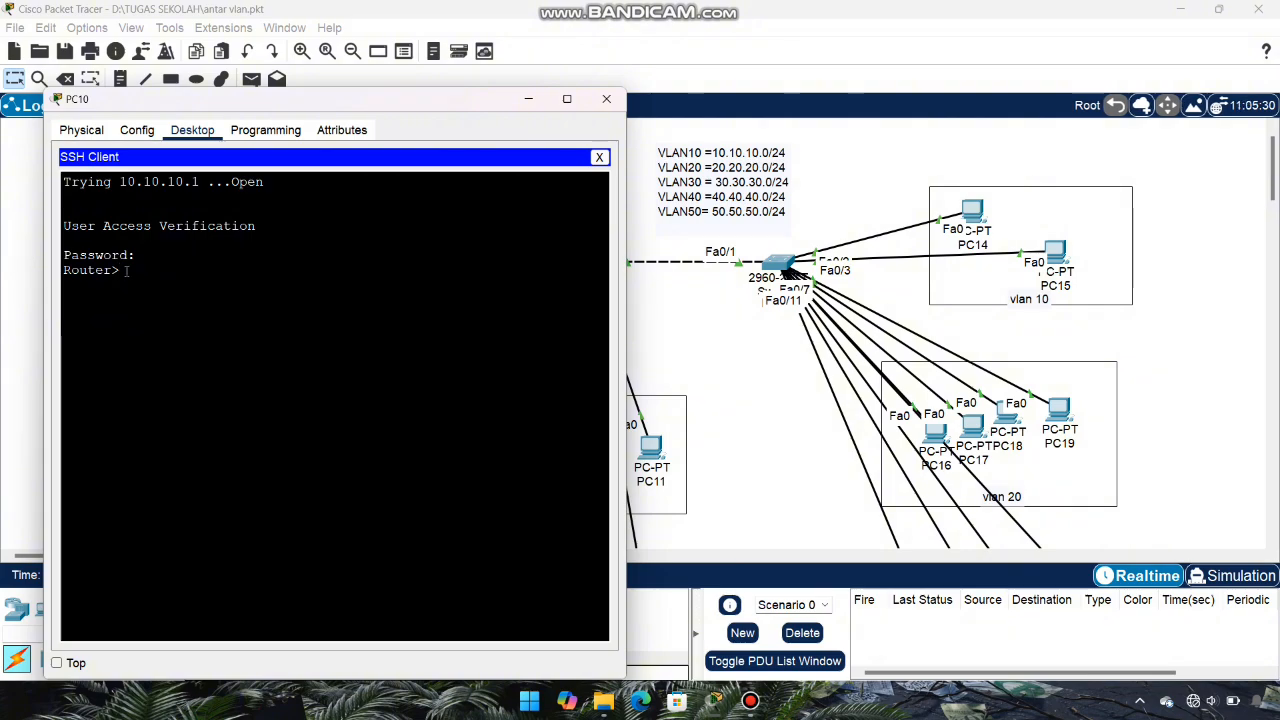
Step: Run 'en' over the Telnet session and highlight the '% No password set' reply
text(en)
key(Return)
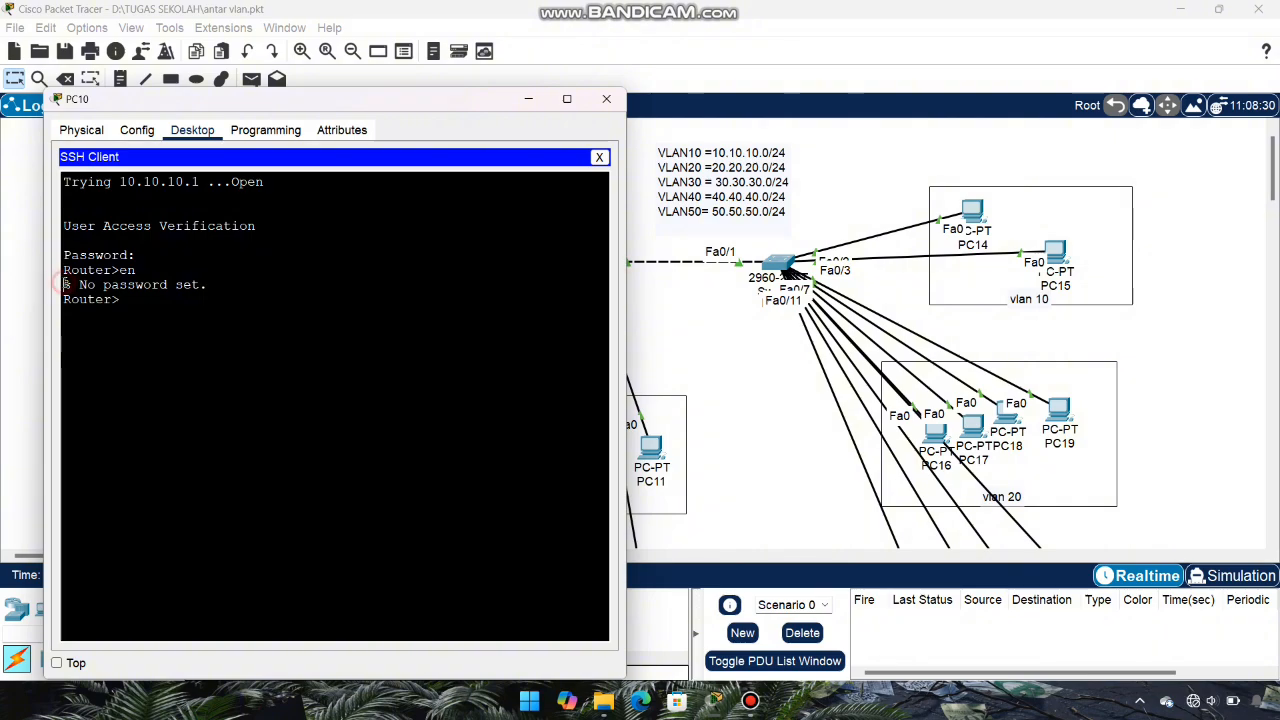
drag(63, 285, 203, 285)
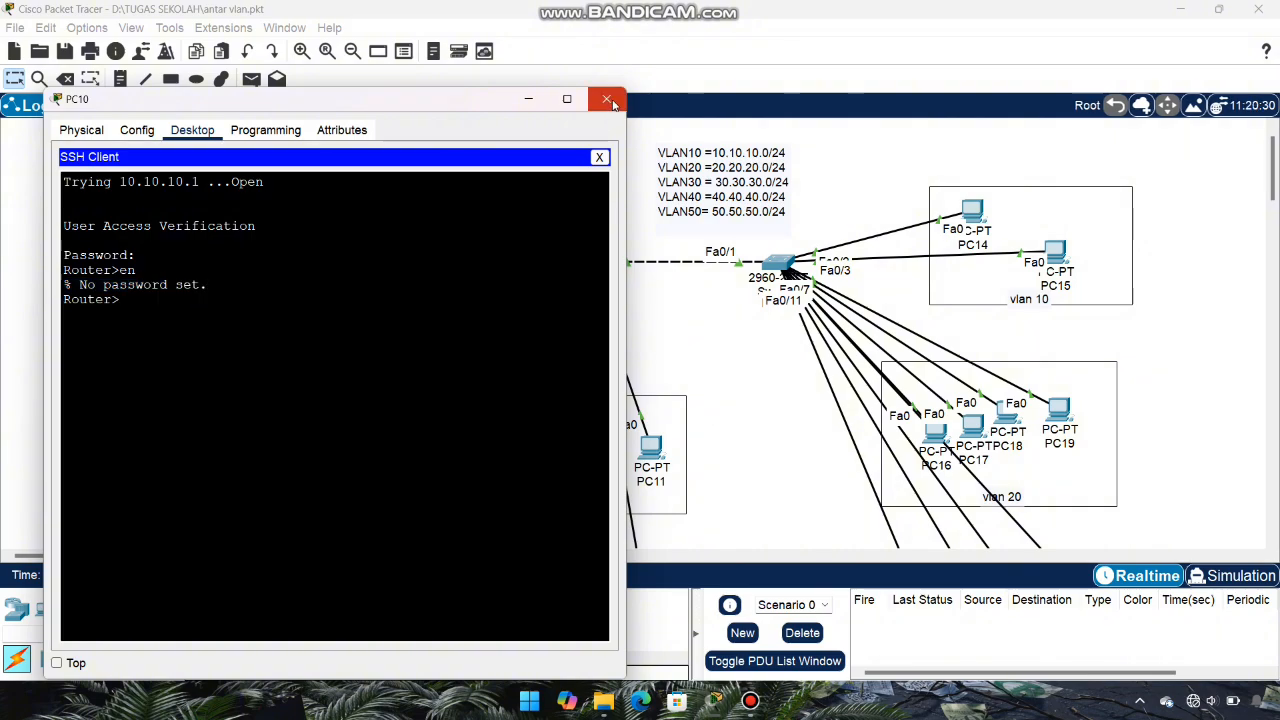
Step: Configure an enable secret in Router0's CLI, then close it and open PC10's desktop
click(608, 100)
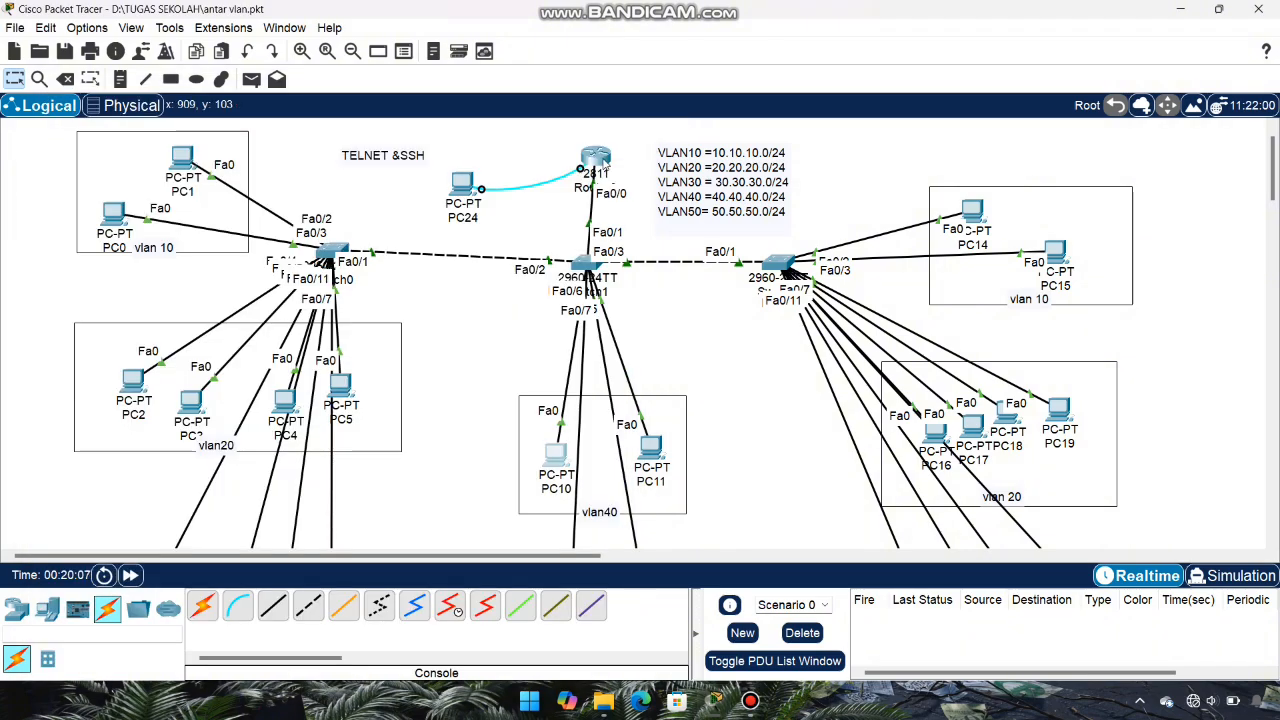
click(598, 160)
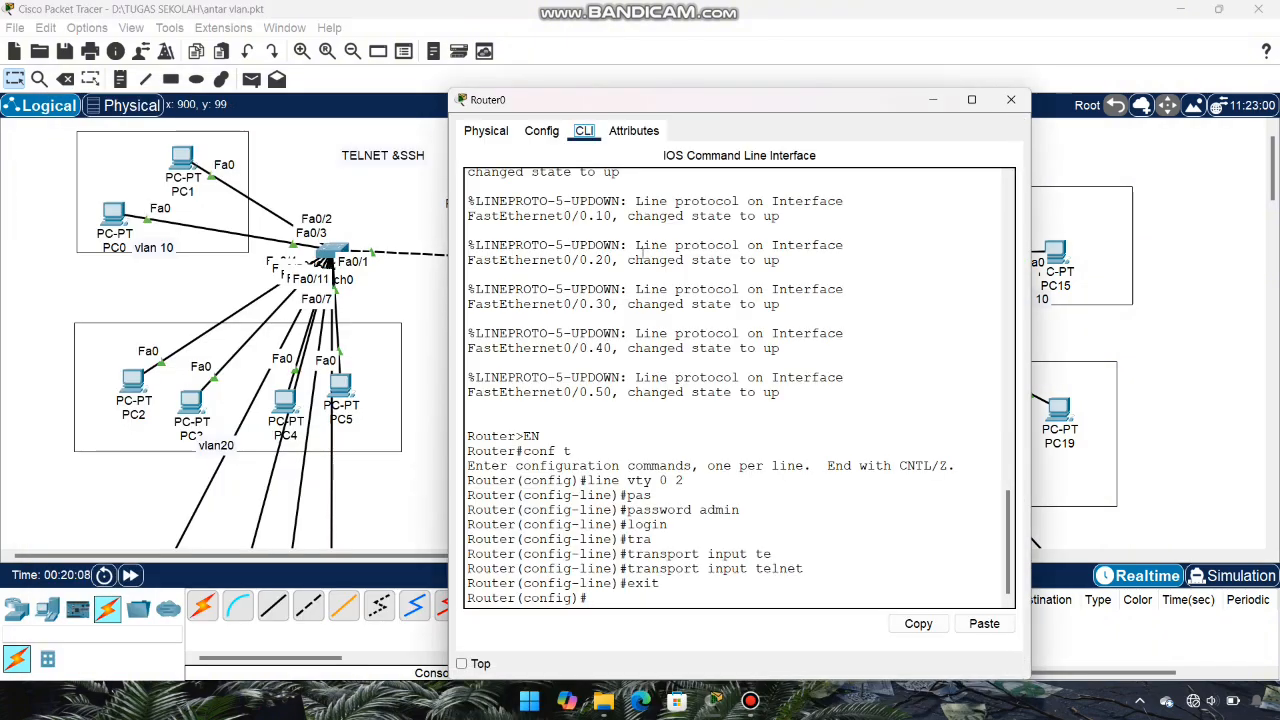
click(627, 597)
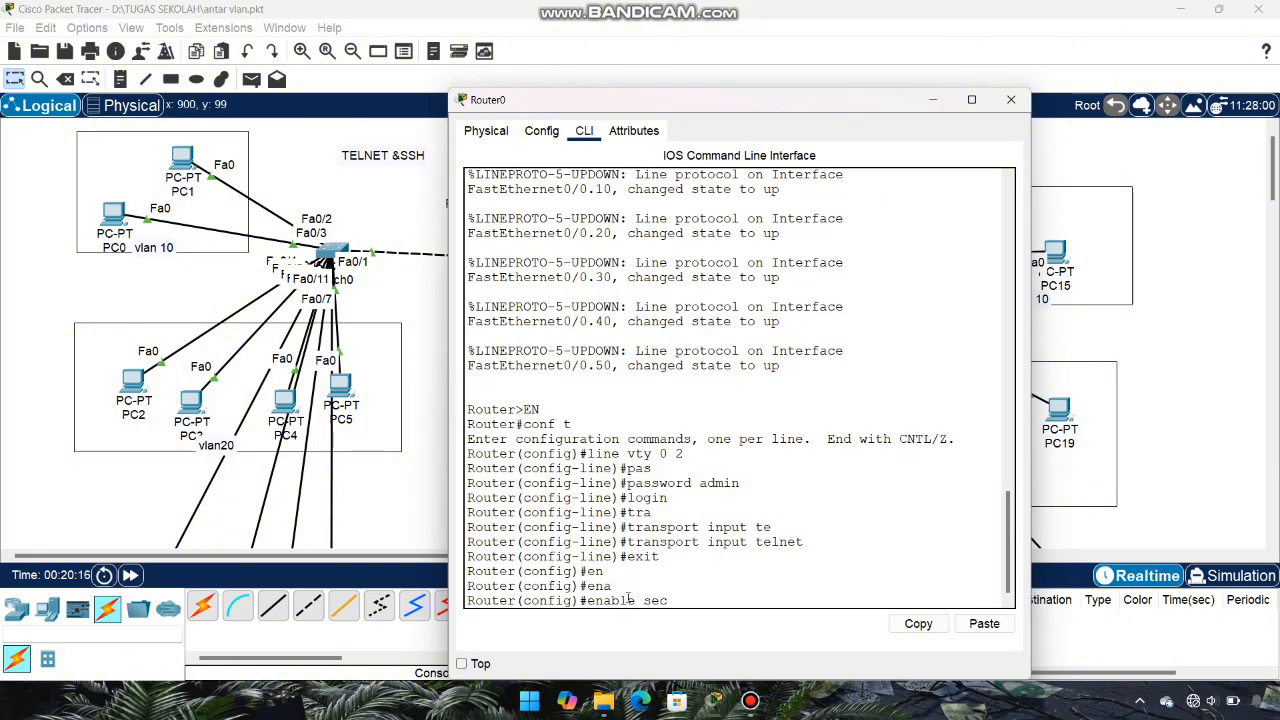
key(Tab)
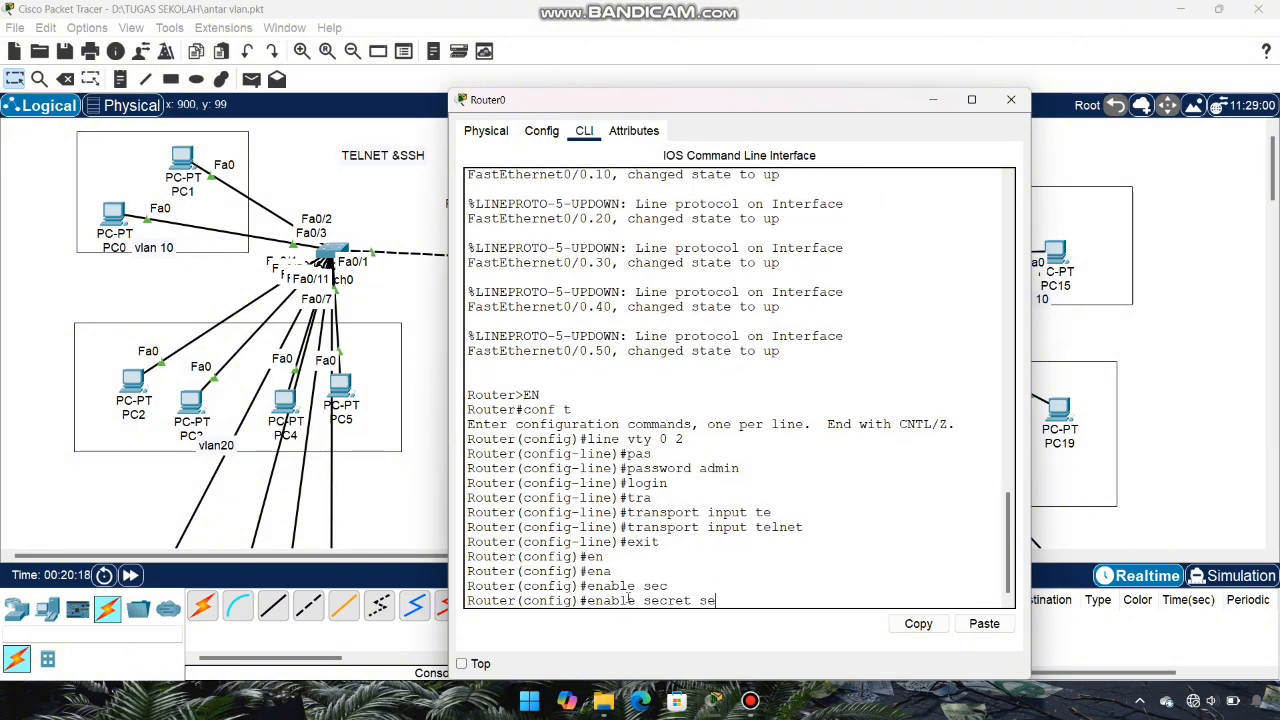
text(sekolahan)
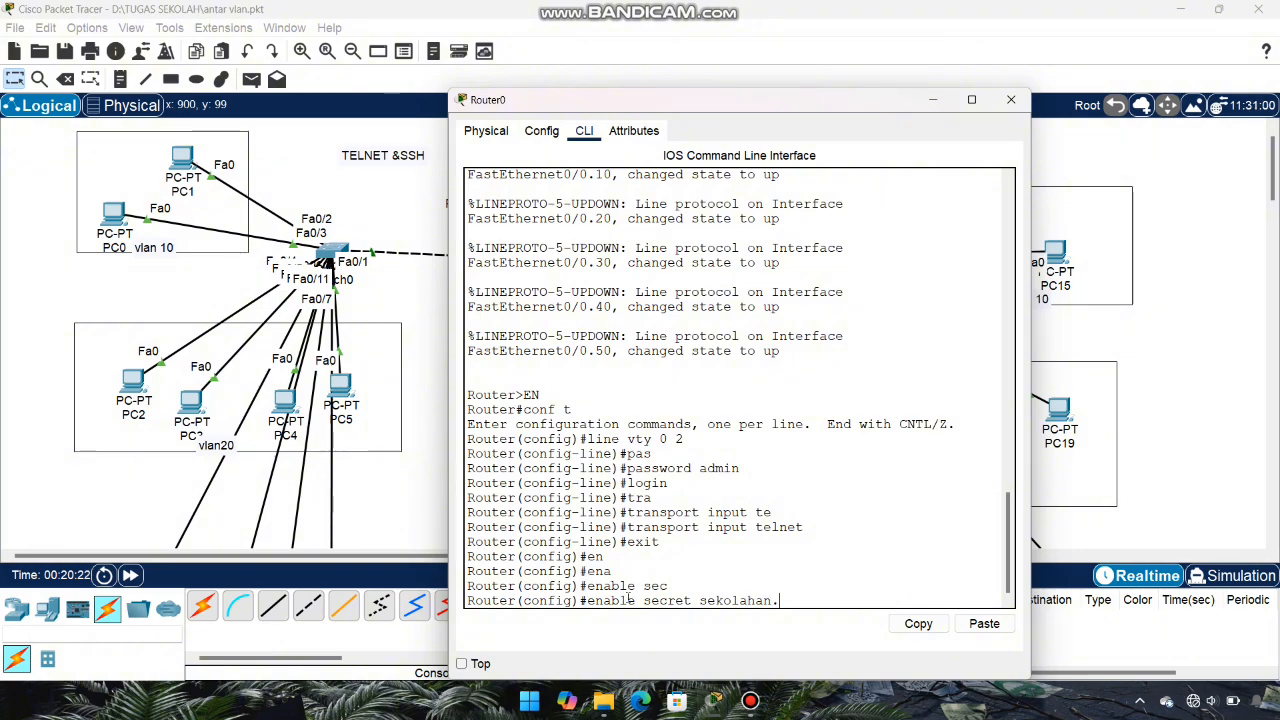
text(.id)
key(Return)
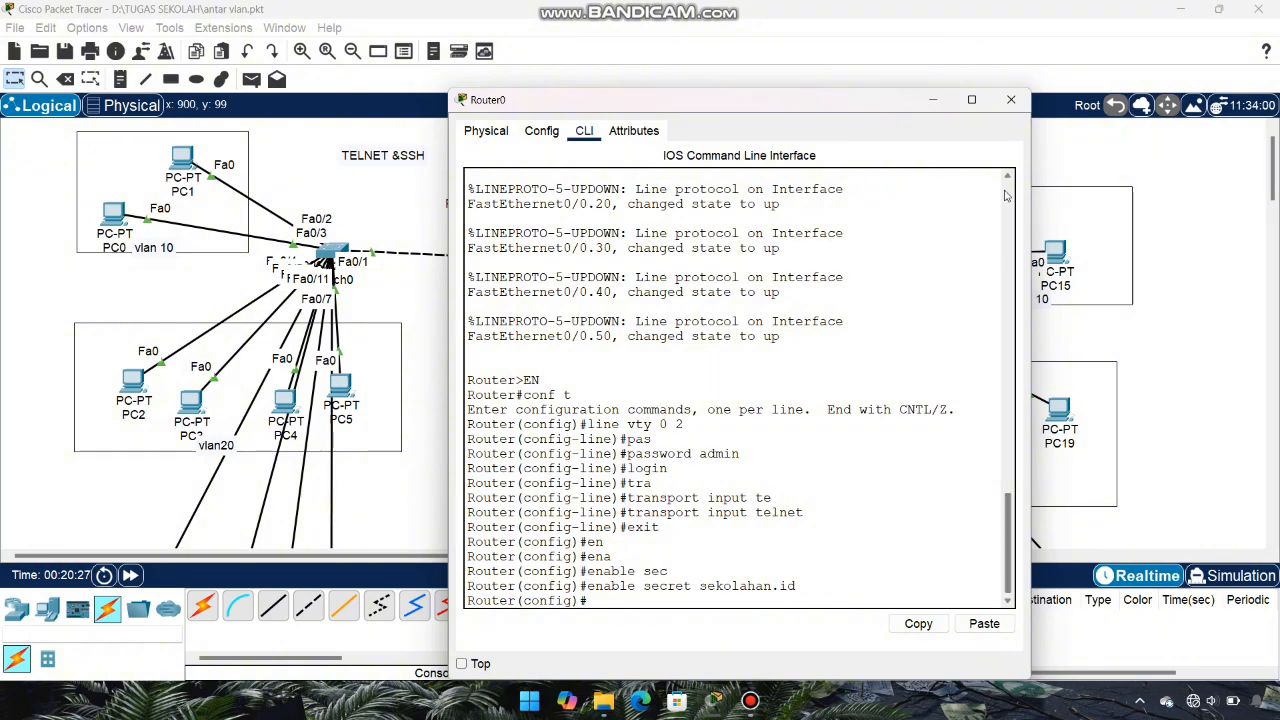
click(1010, 99)
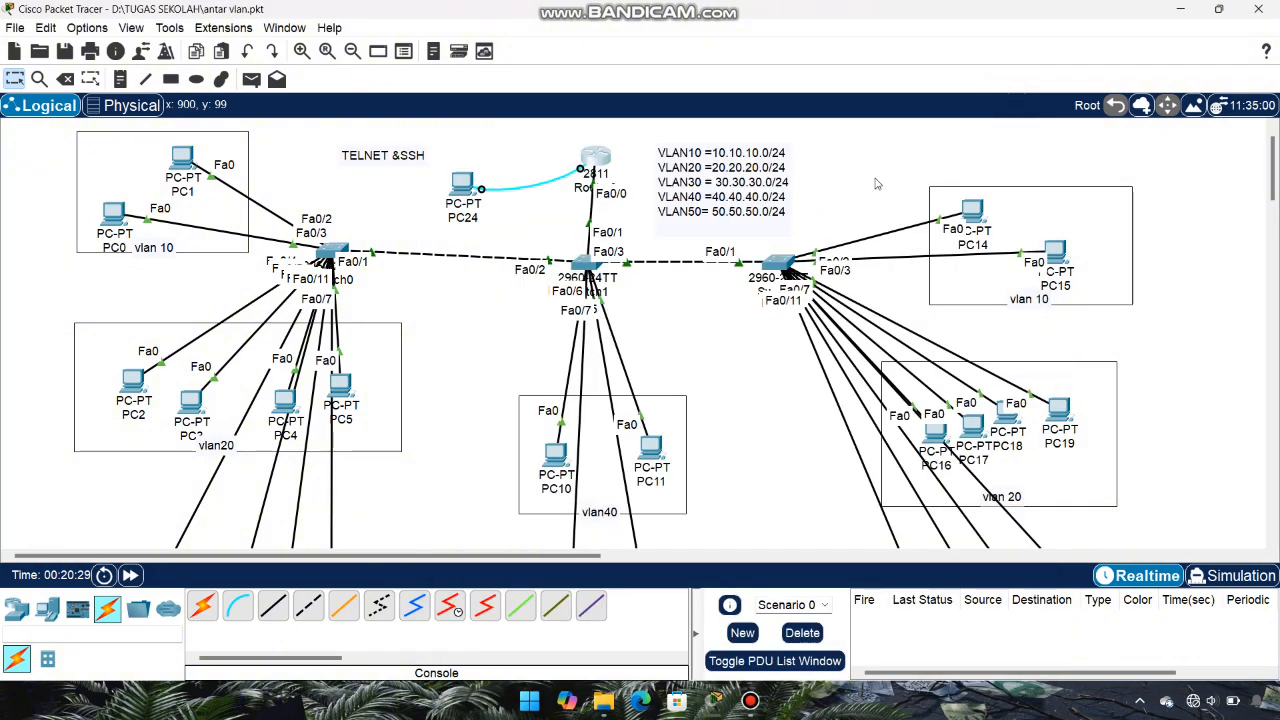
click(555, 455)
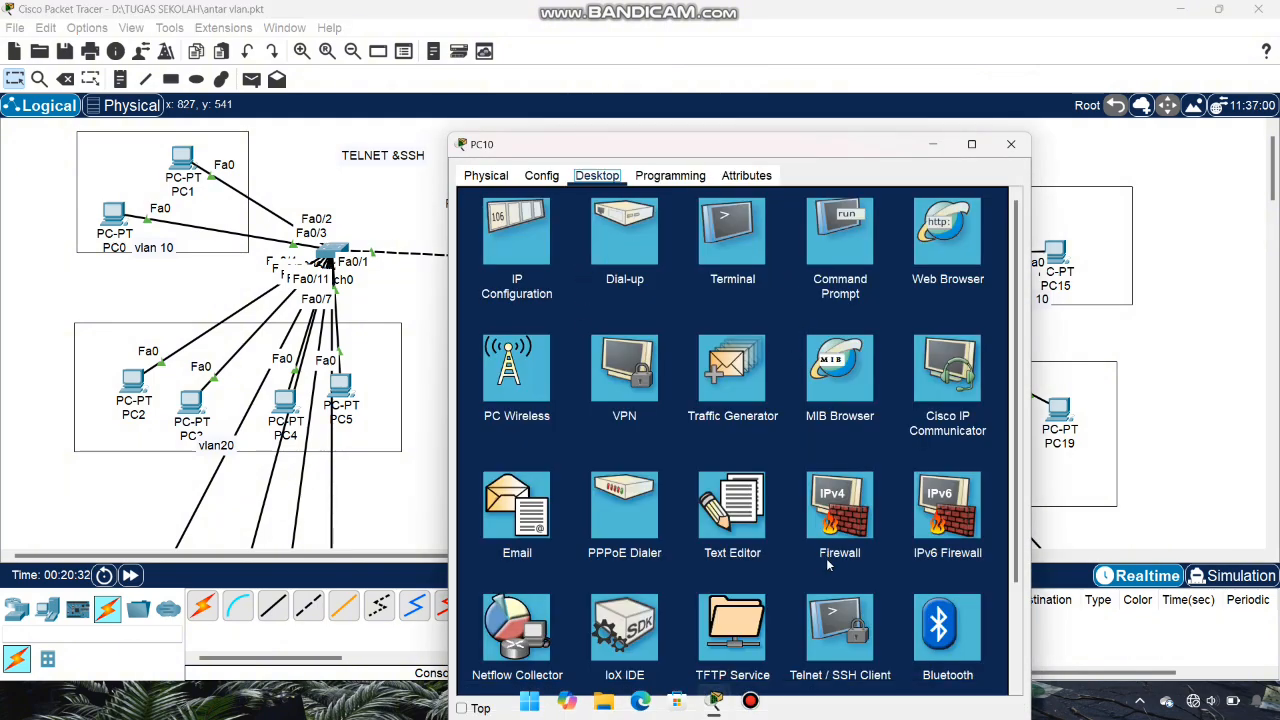
Step: From PC10's Telnet / SSH Client, connect via Telnet to 20.20.20.1
click(828, 637)
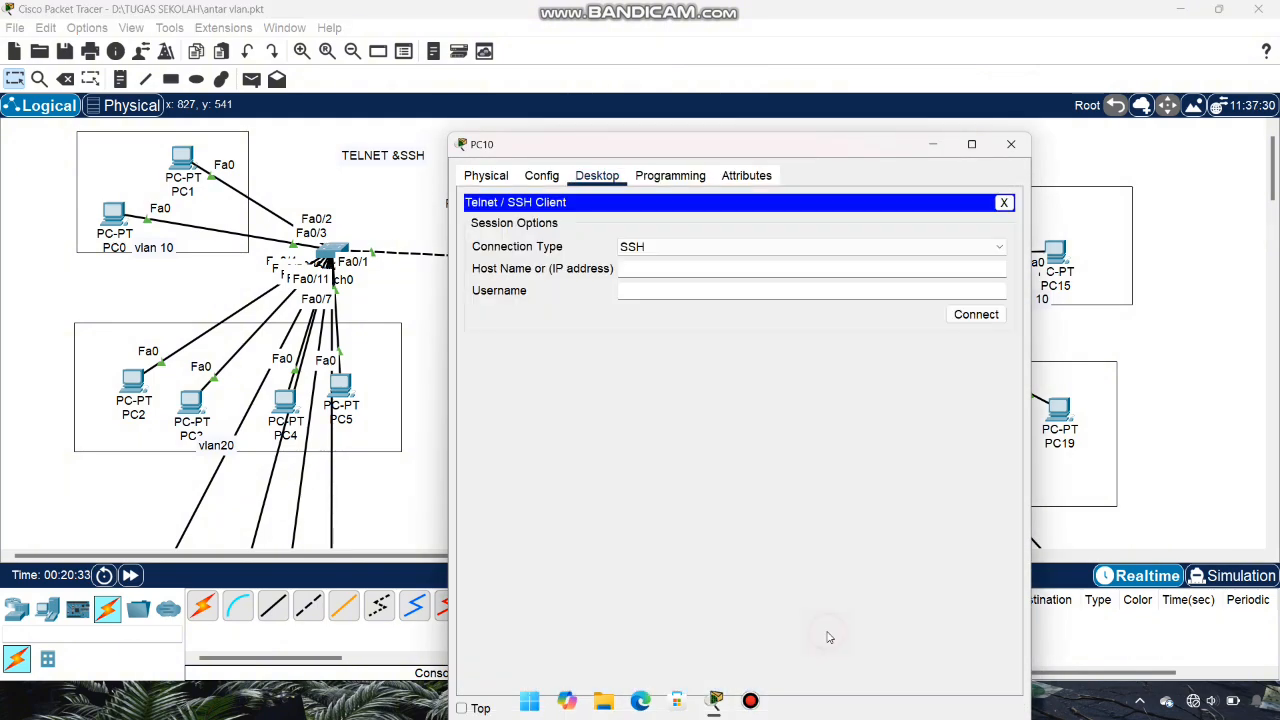
click(778, 253)
click(743, 278)
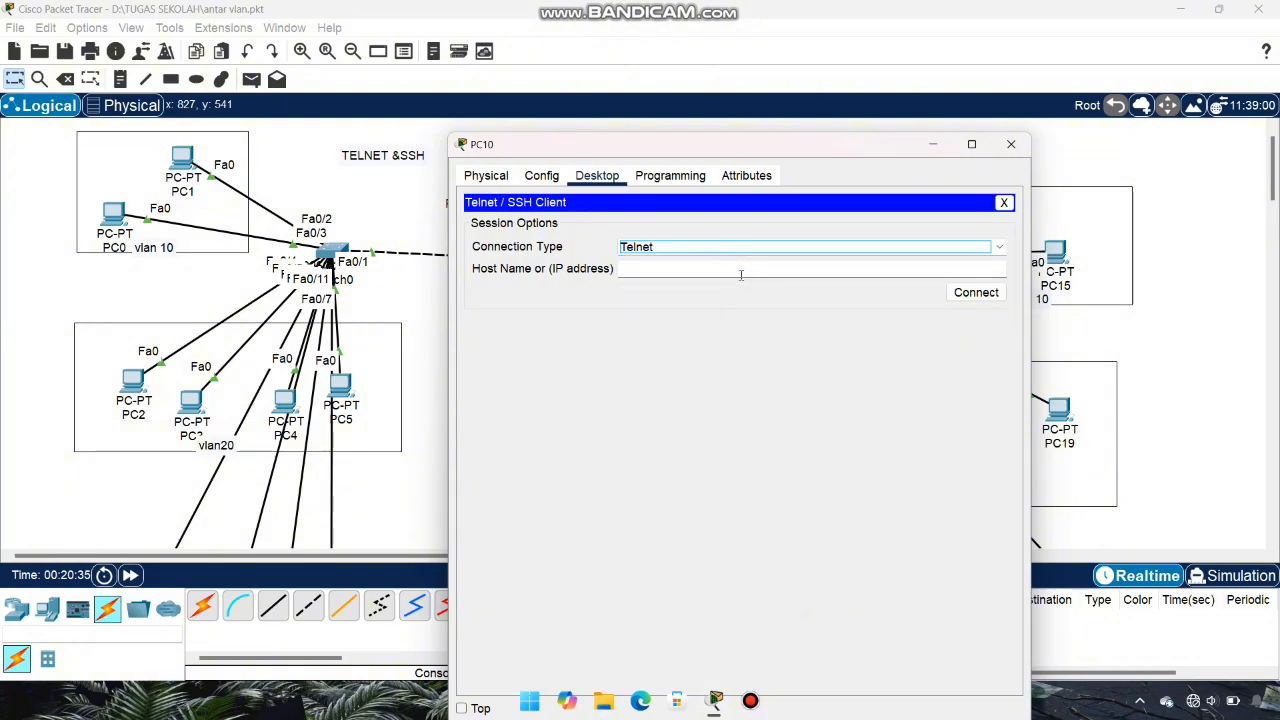
click(731, 266)
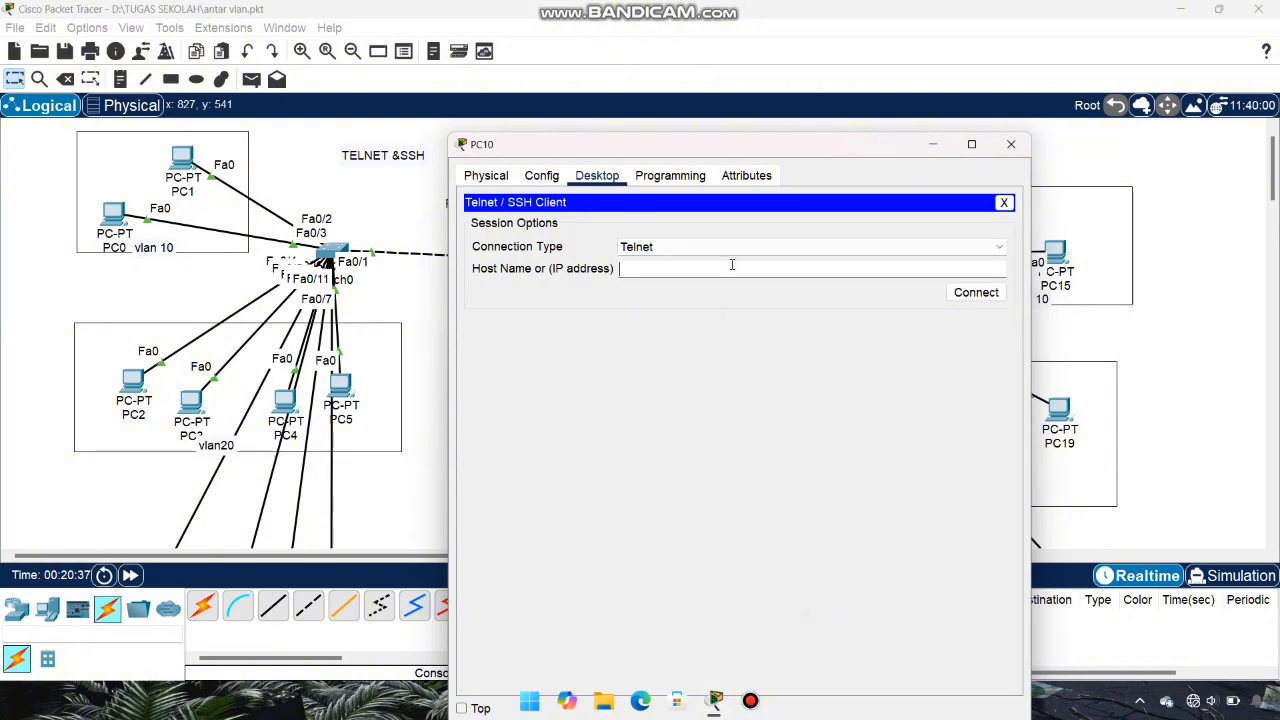
text(20.20.20.1)
click(976, 293)
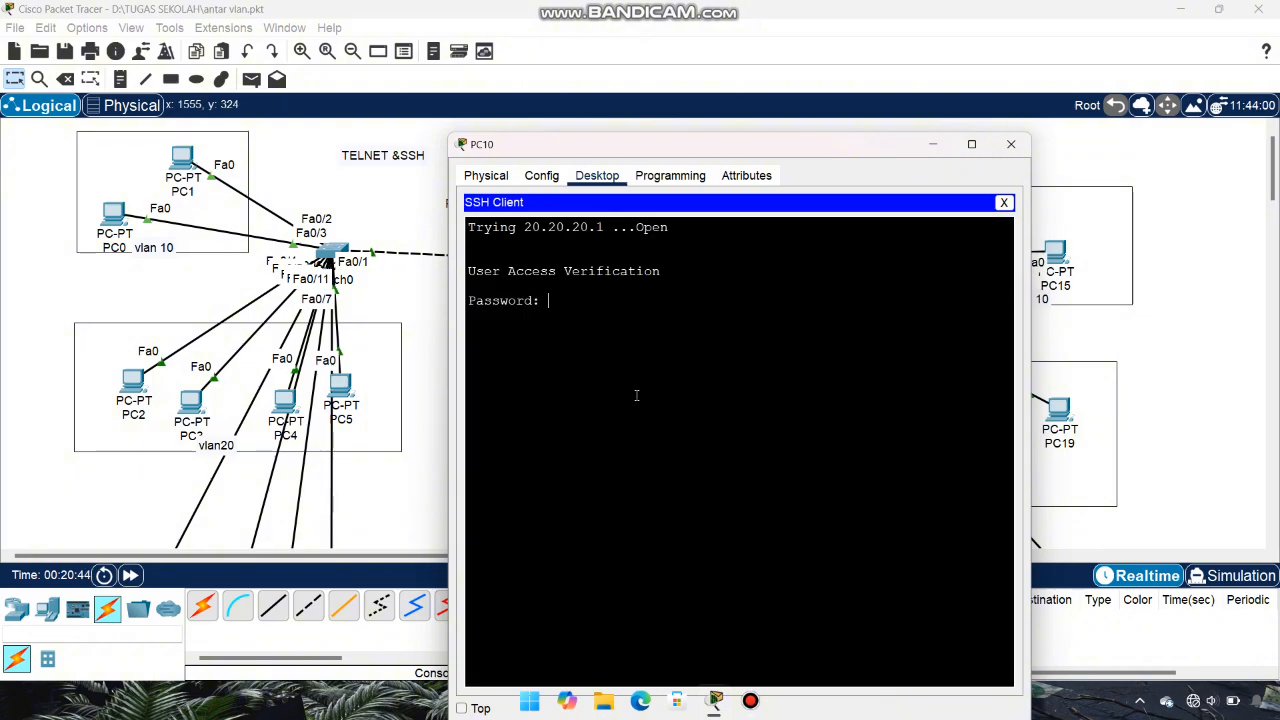
Step: Log in, enter privileged mode with the enable secret, run conf and exit
key(Return)
text(ena)
key(Return)
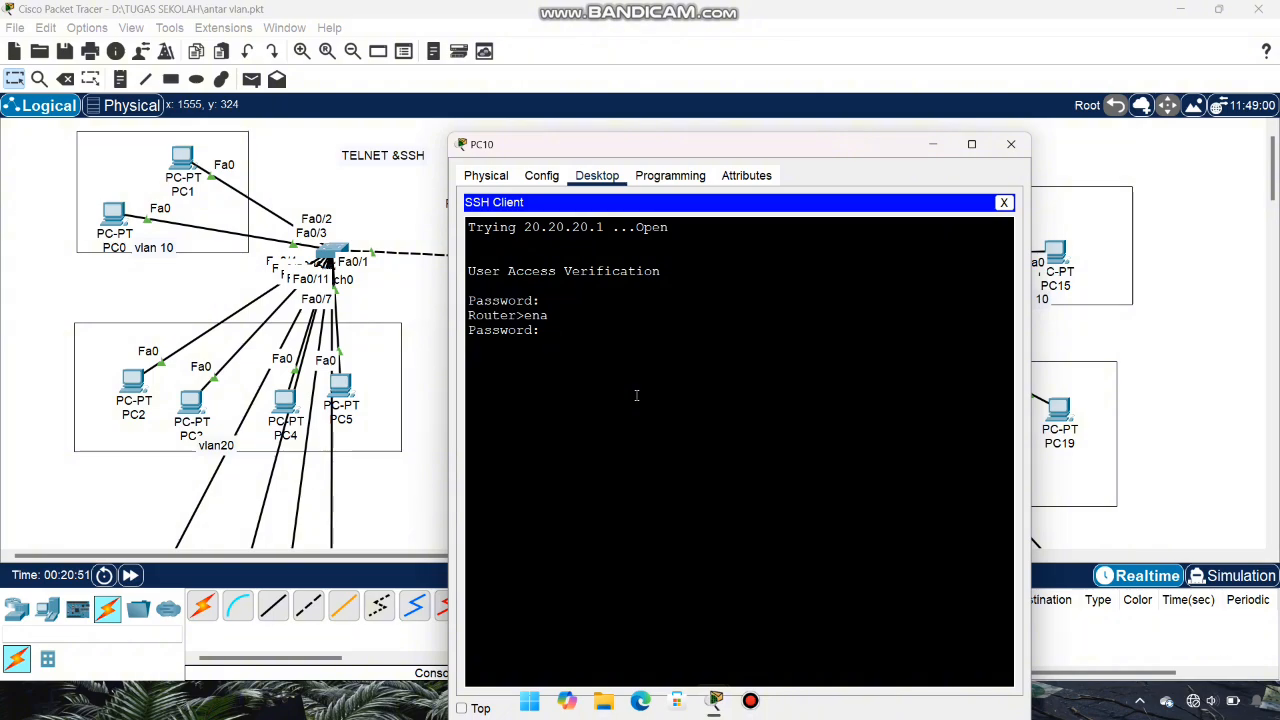
key(Return)
text(conf t)
key(Return)
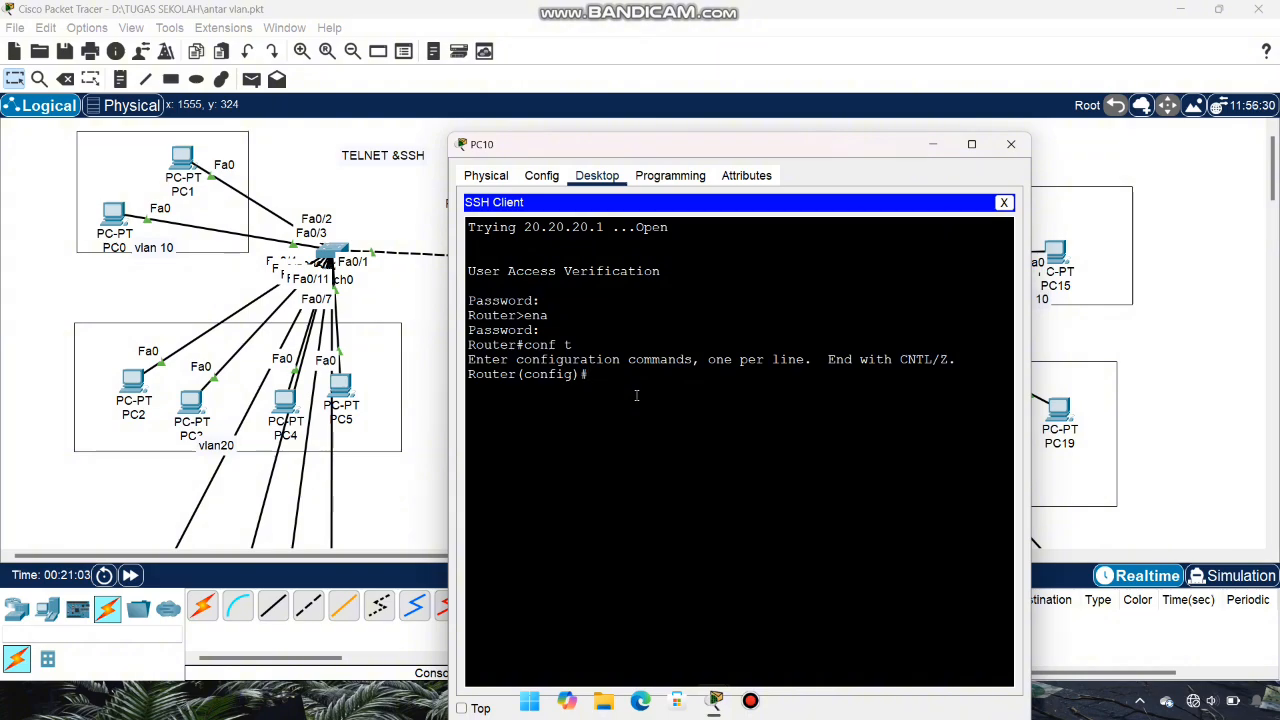
text(exit)
key(Return)
drag(898, 144, 1170, 117)
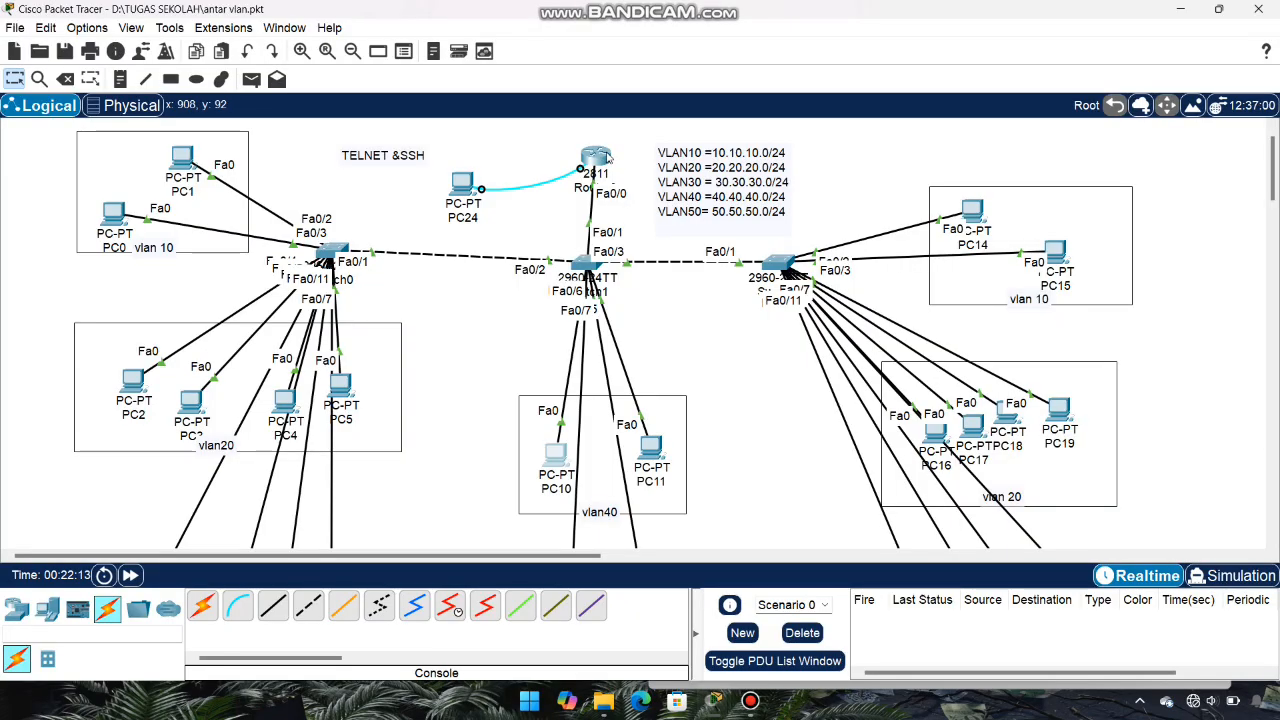
Step: Open Router0's CLI and bring up a fresh configuration prompt
mouse_move(606, 158)
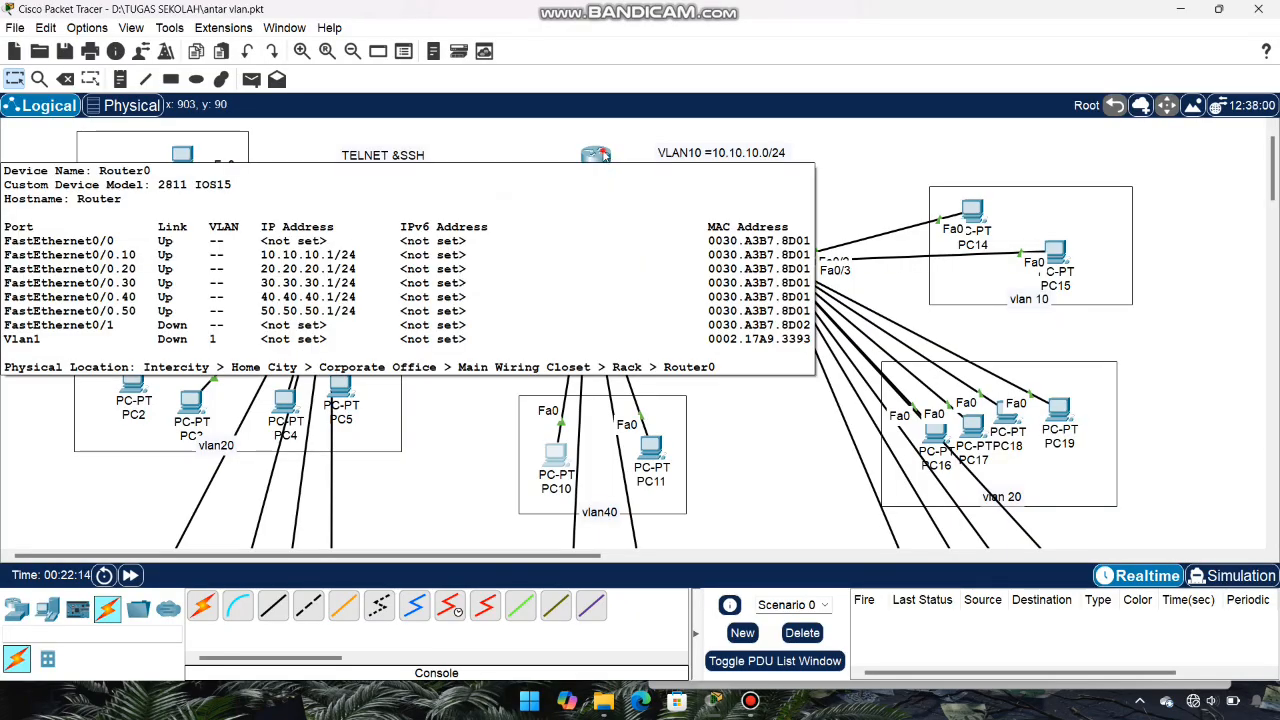
click(604, 157)
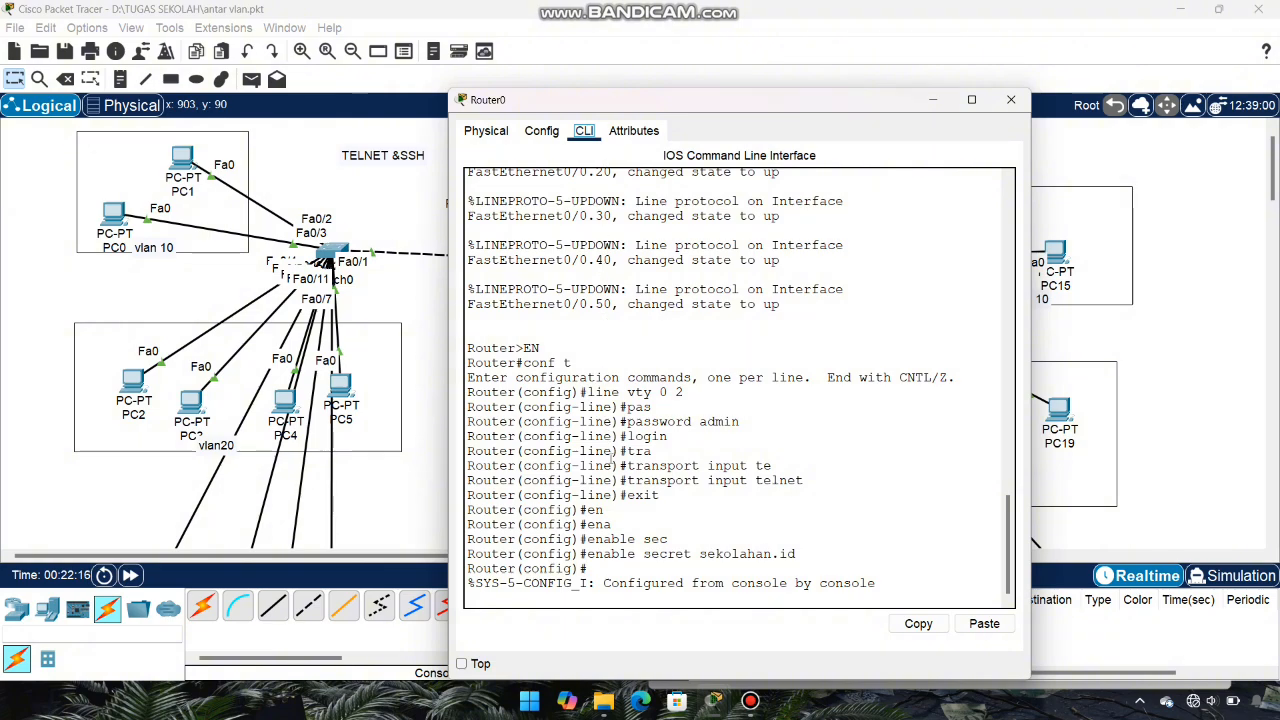
click(654, 596)
key(Return)
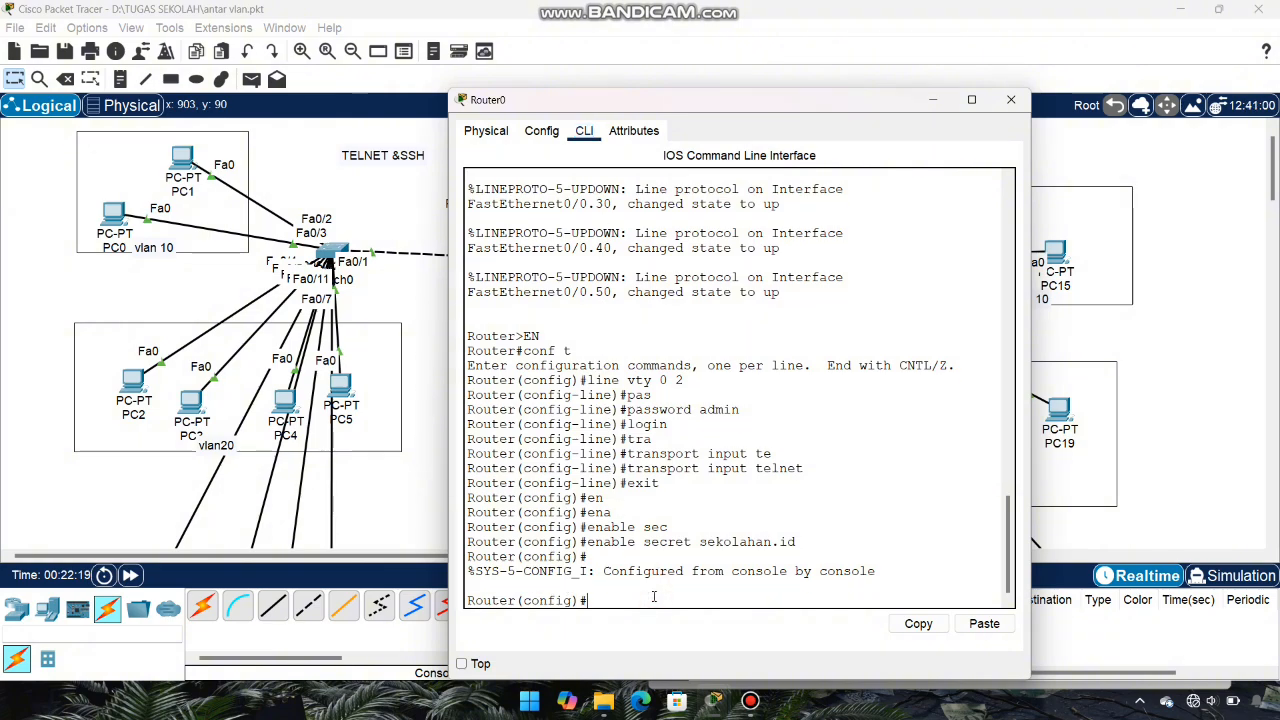
key(Return)
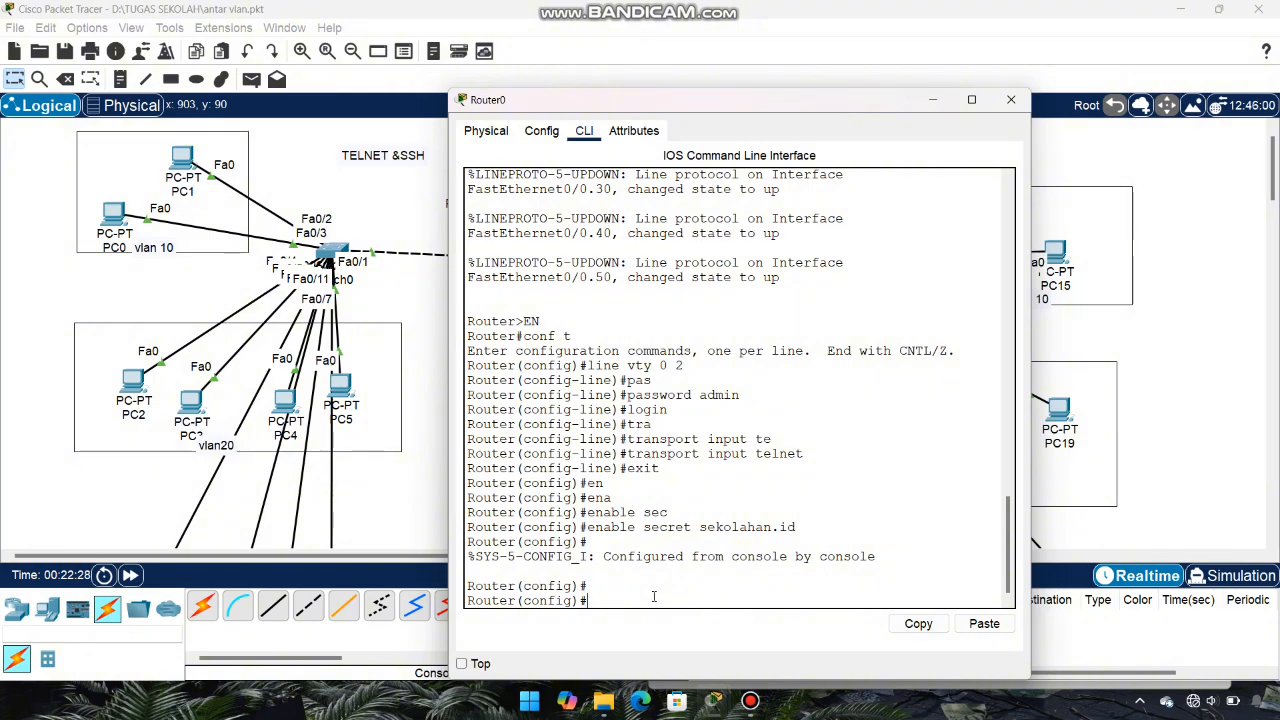
Step: Create a local username with a password, then enter line vty 0 2
text(use)
text(r)
key(Tab)
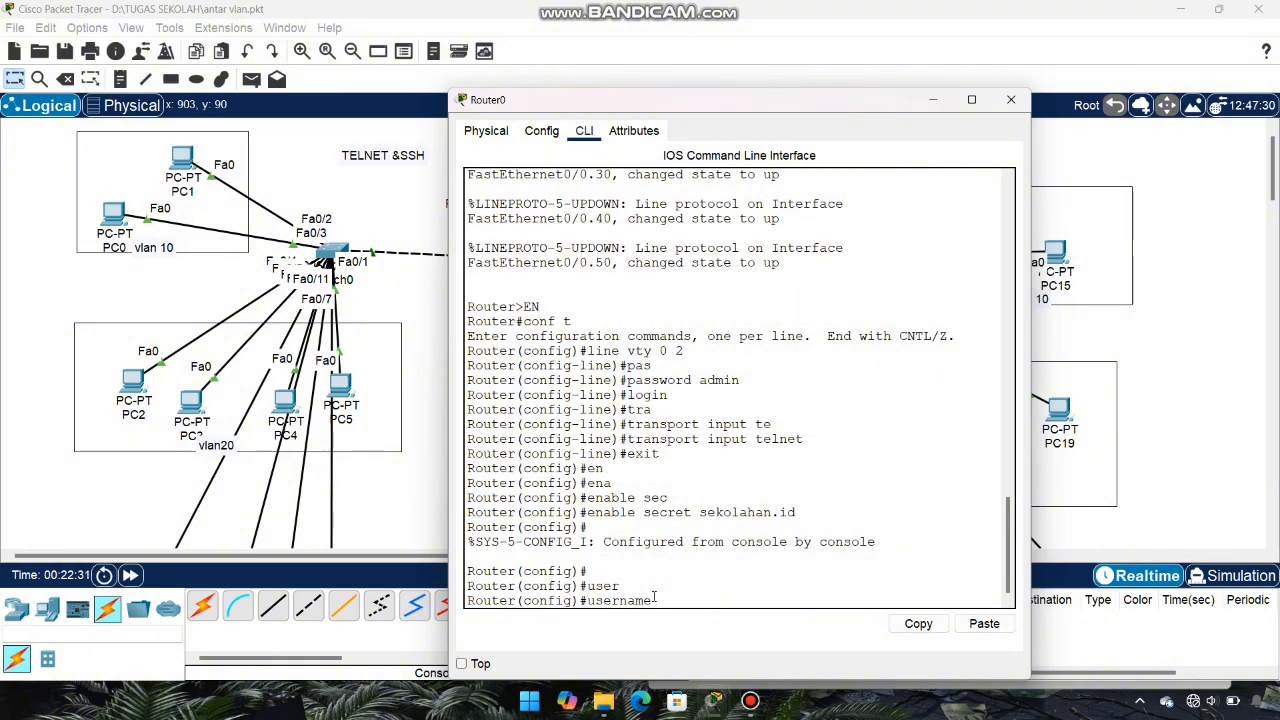
text(admi)
key(Tab)
text(n)
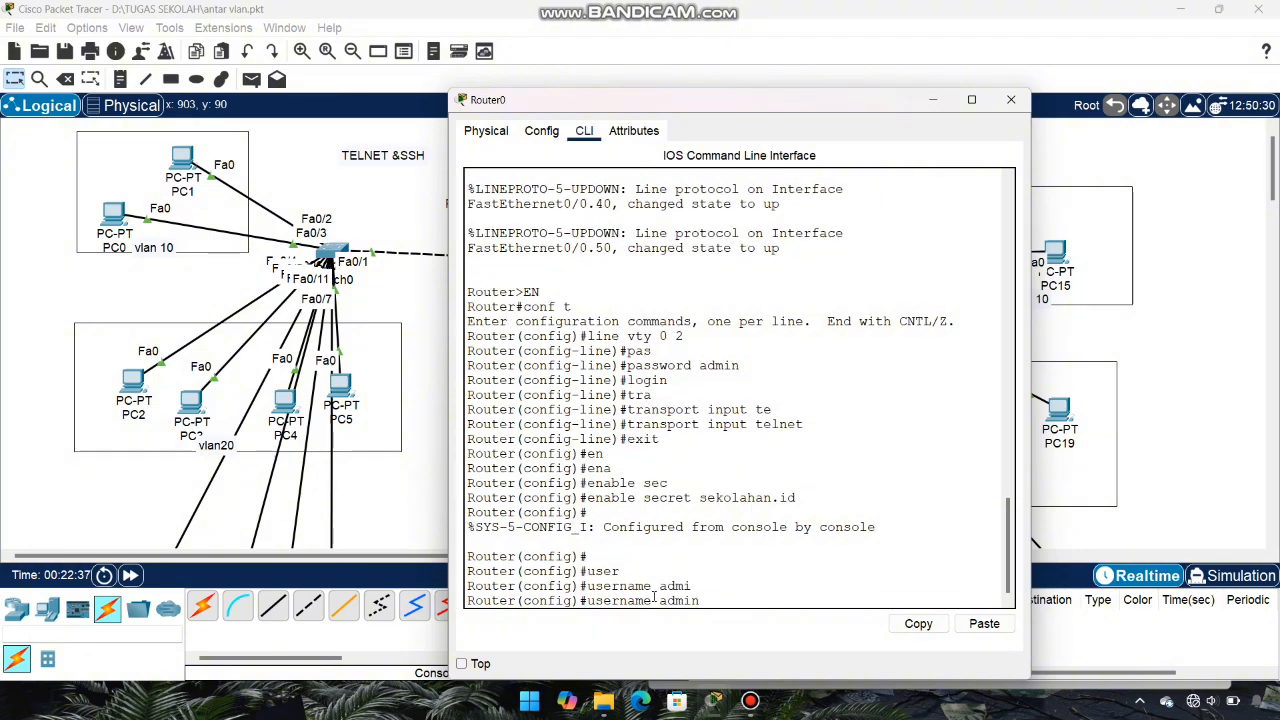
text(1 pa)
key(Tab)
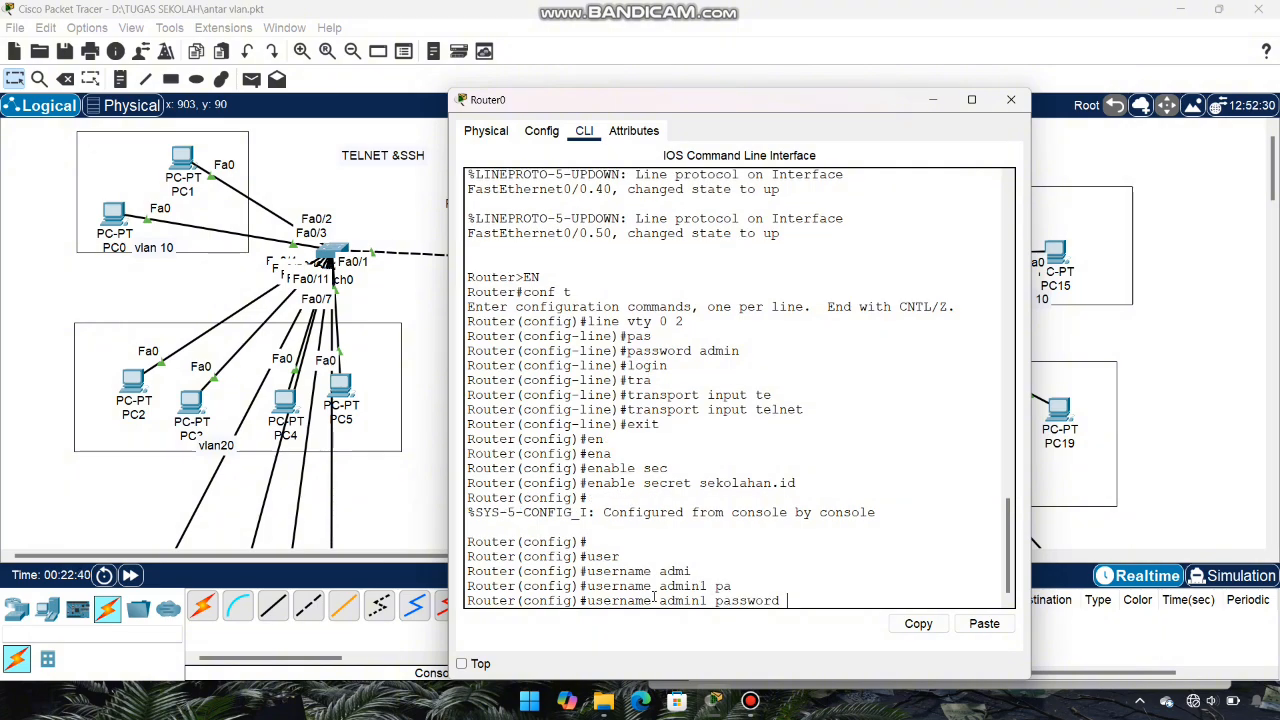
text(admin1)
key(Return)
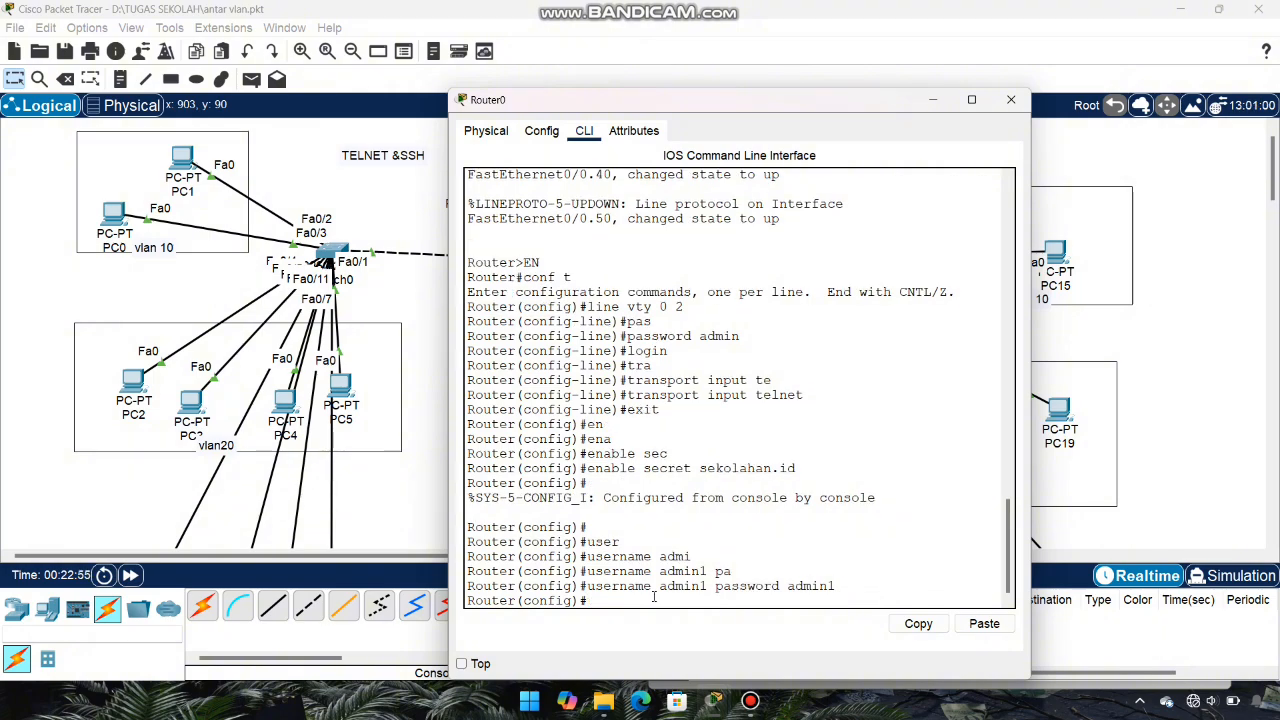
text(line vty 0 2)
key(Return)
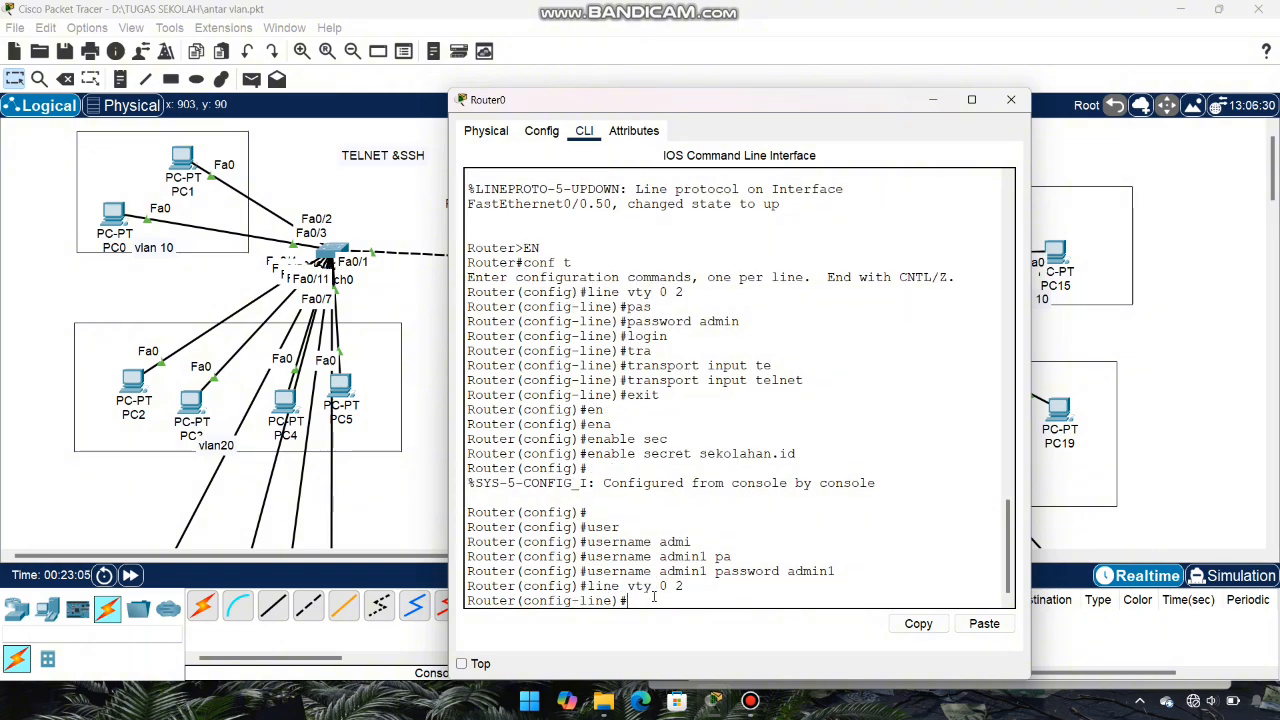
Step: Set the vty lines to login local
text(login local)
key(Return)
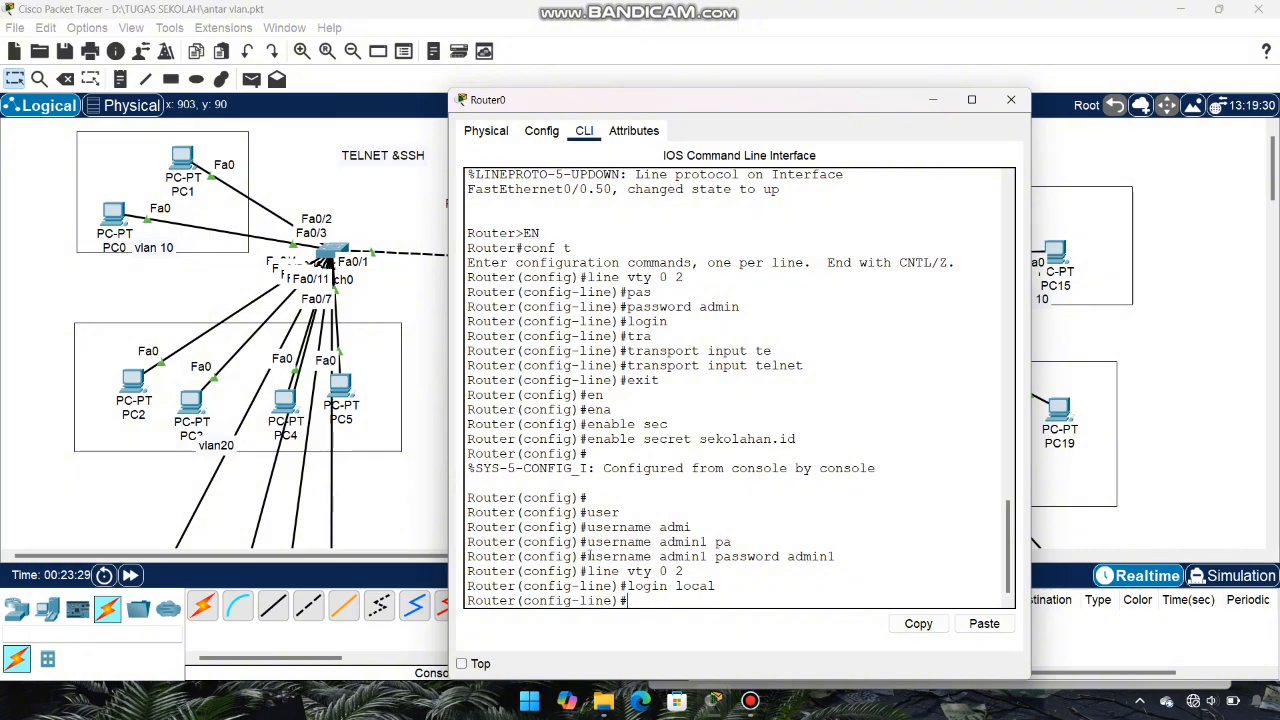
drag(589, 556, 838, 556)
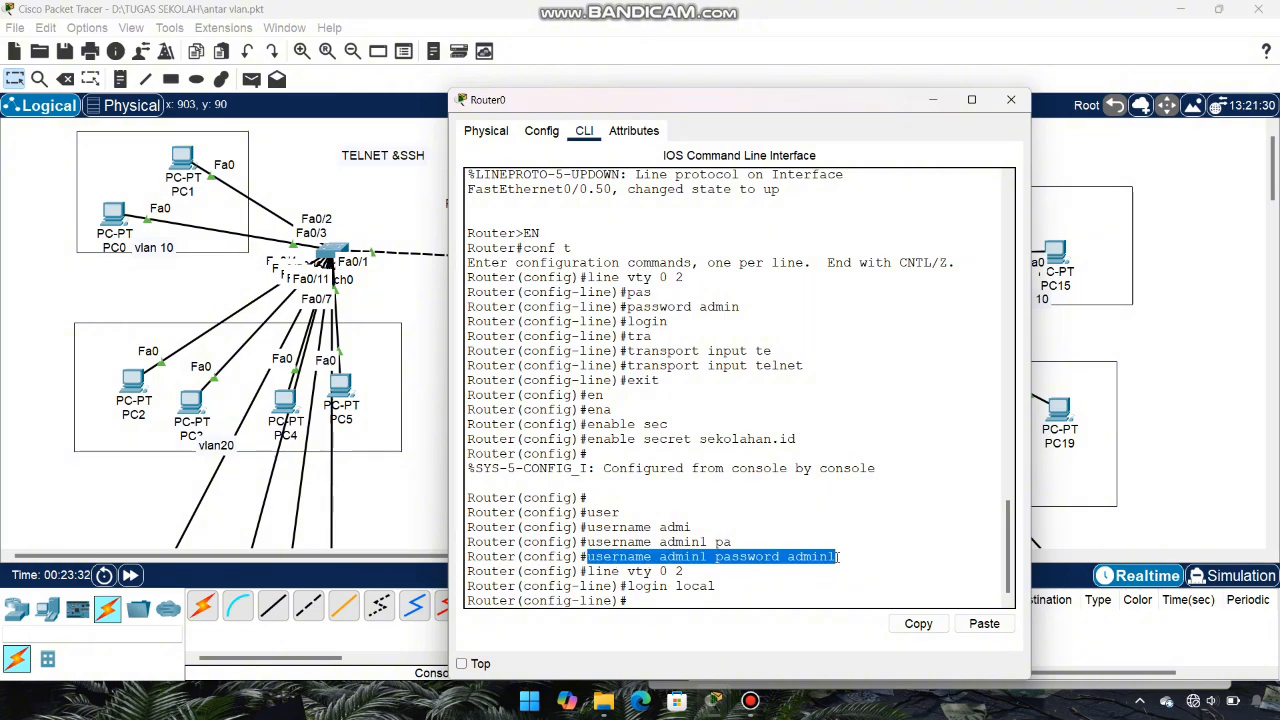
click(838, 556)
Step: Apply transport input telnet to the vty lines and exit to global configuration
text(tra)
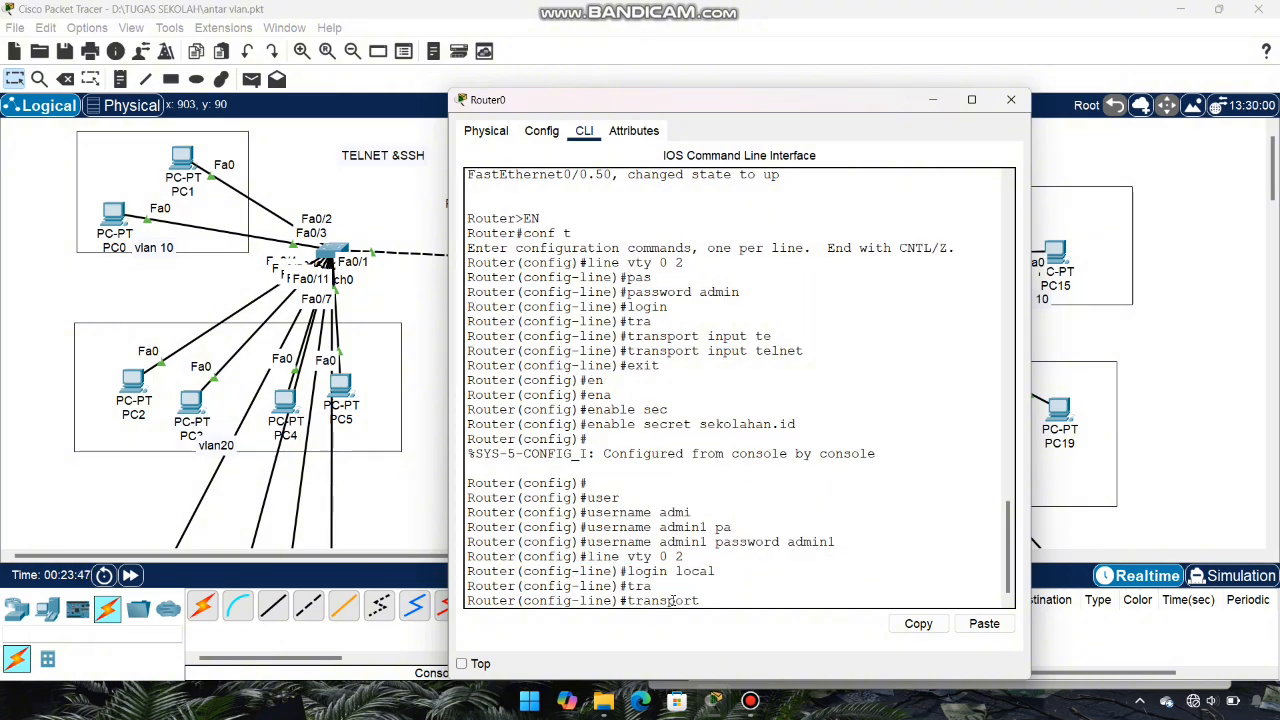
text(in)
key(Tab)
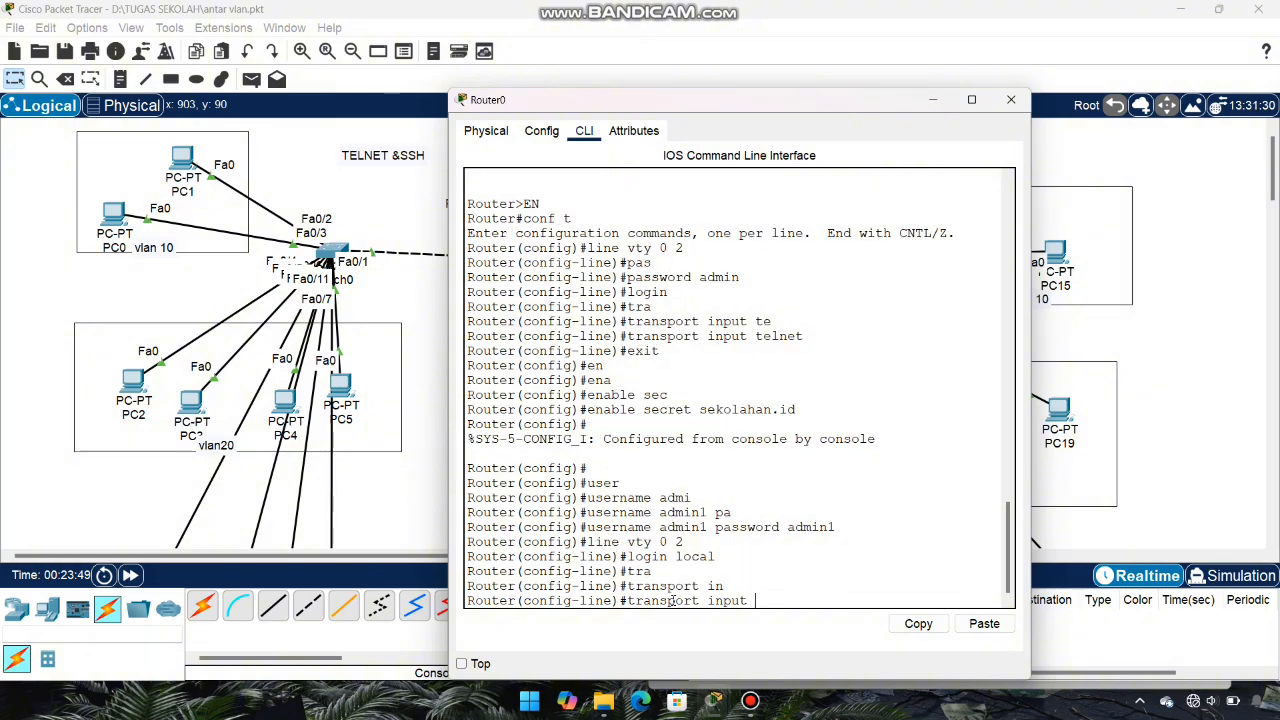
text(te)
key(Tab)
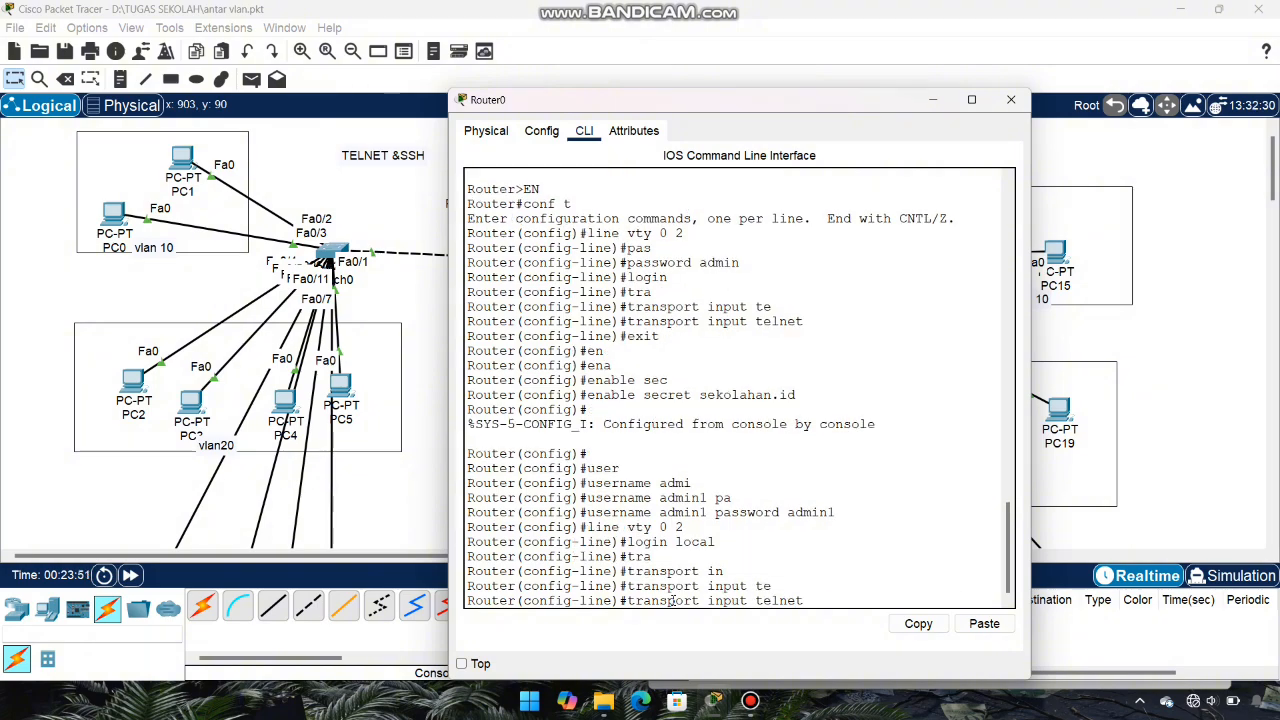
key(Return)
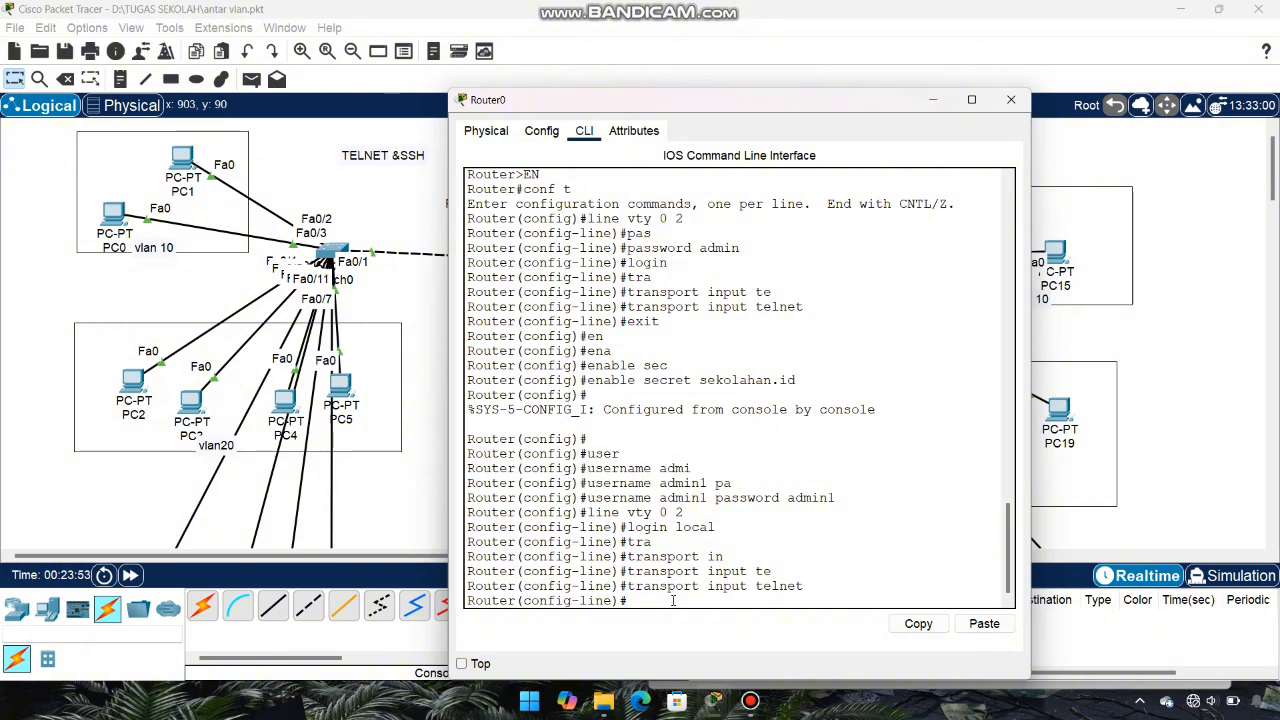
text(exit)
key(Return)
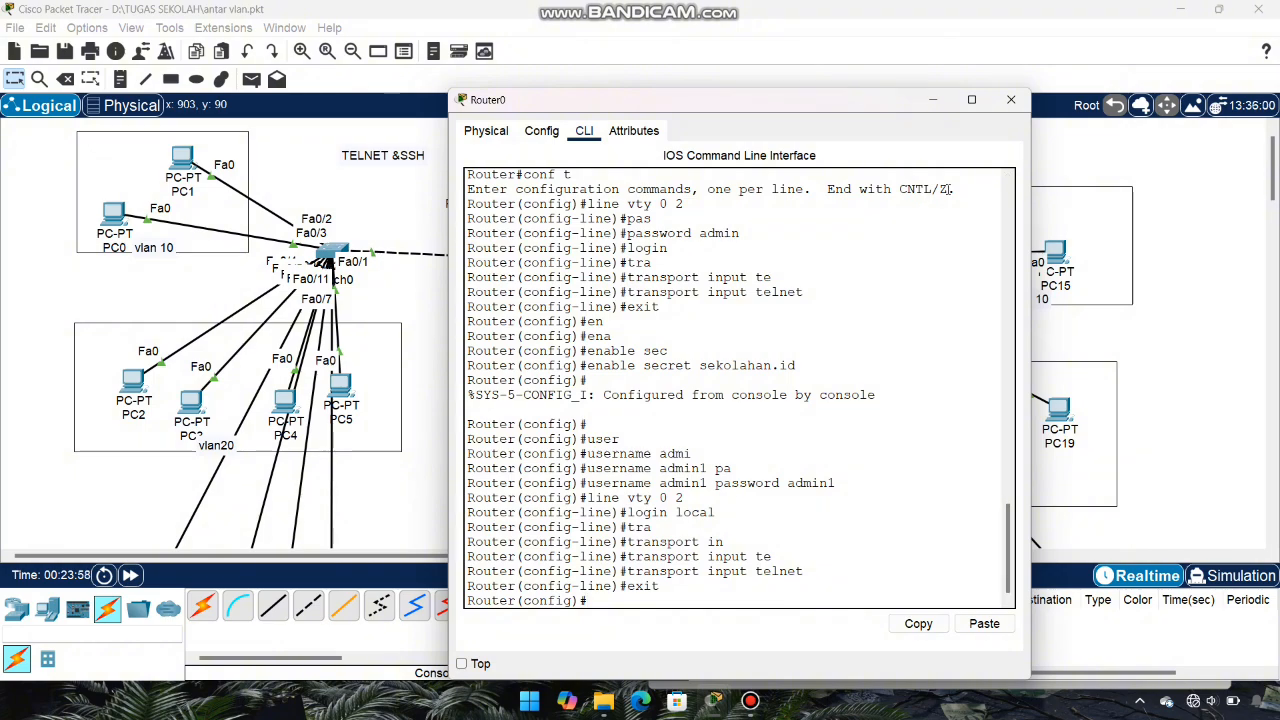
Step: Close Router0's window and terminate PC10's existing SSH session
click(1010, 101)
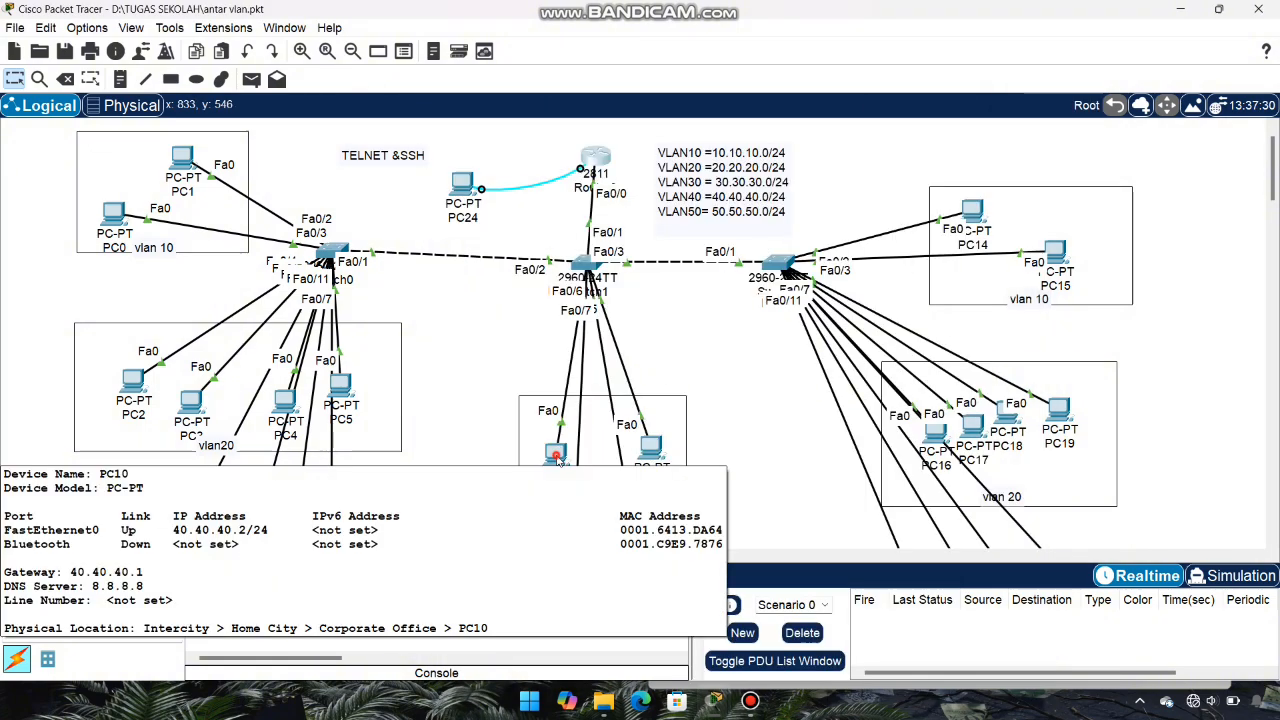
click(557, 458)
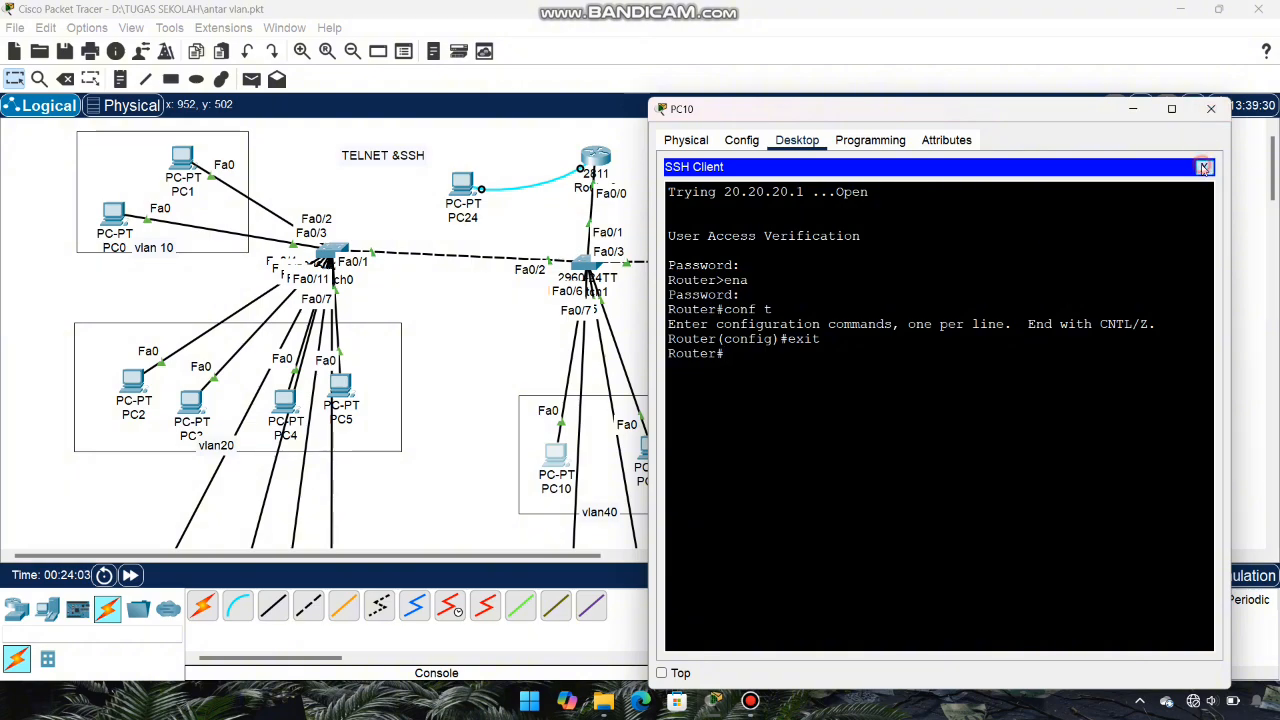
click(1204, 167)
click(998, 428)
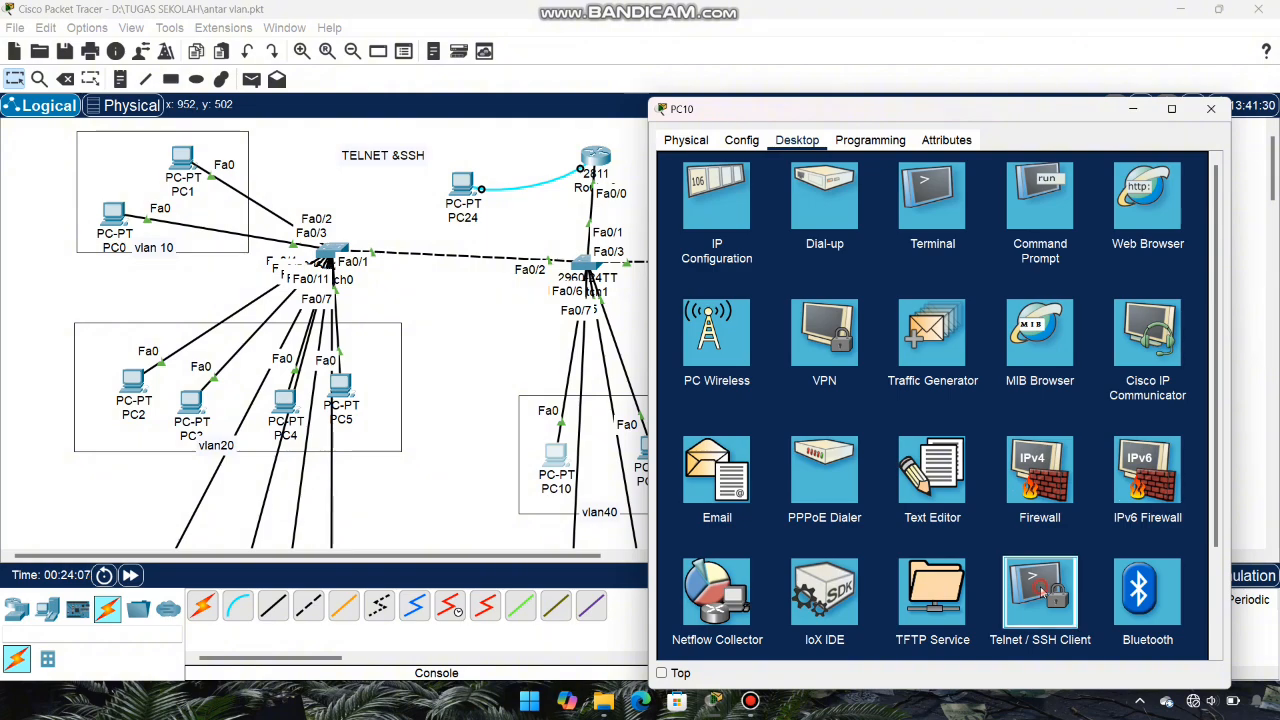
Step: Connect from PC10 via Telnet to 30.30.30.1
click(1040, 593)
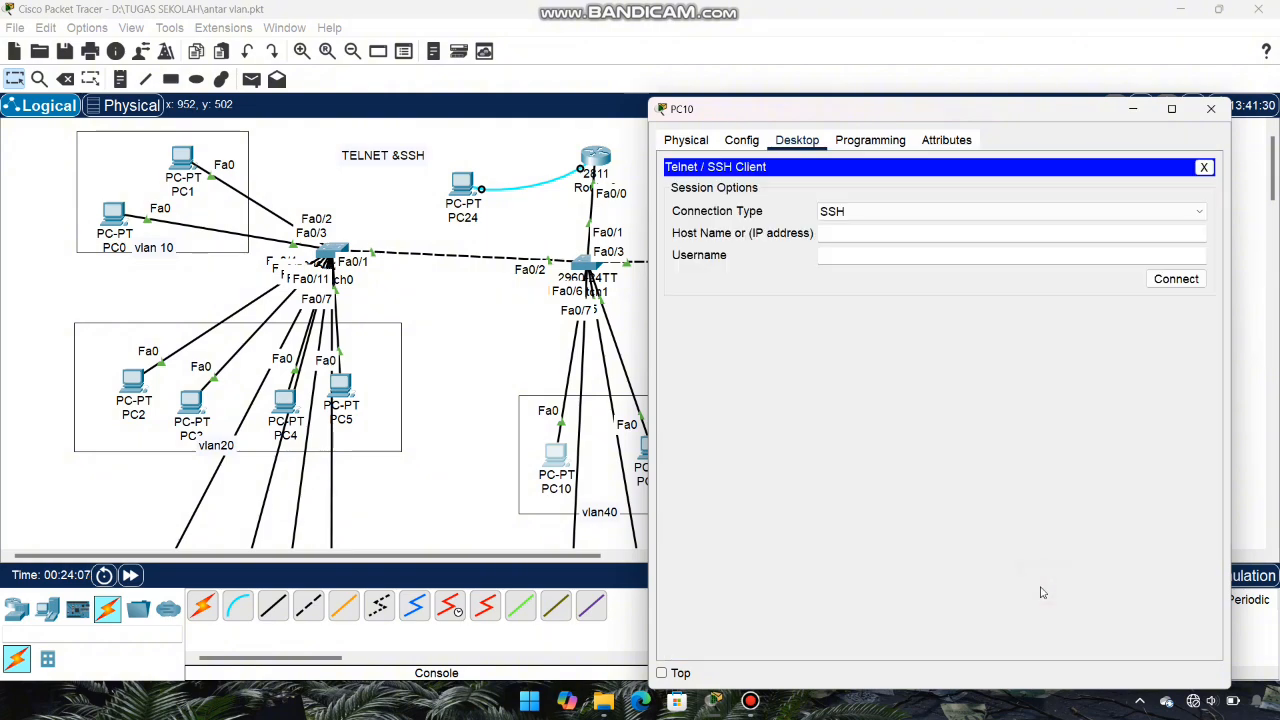
click(993, 212)
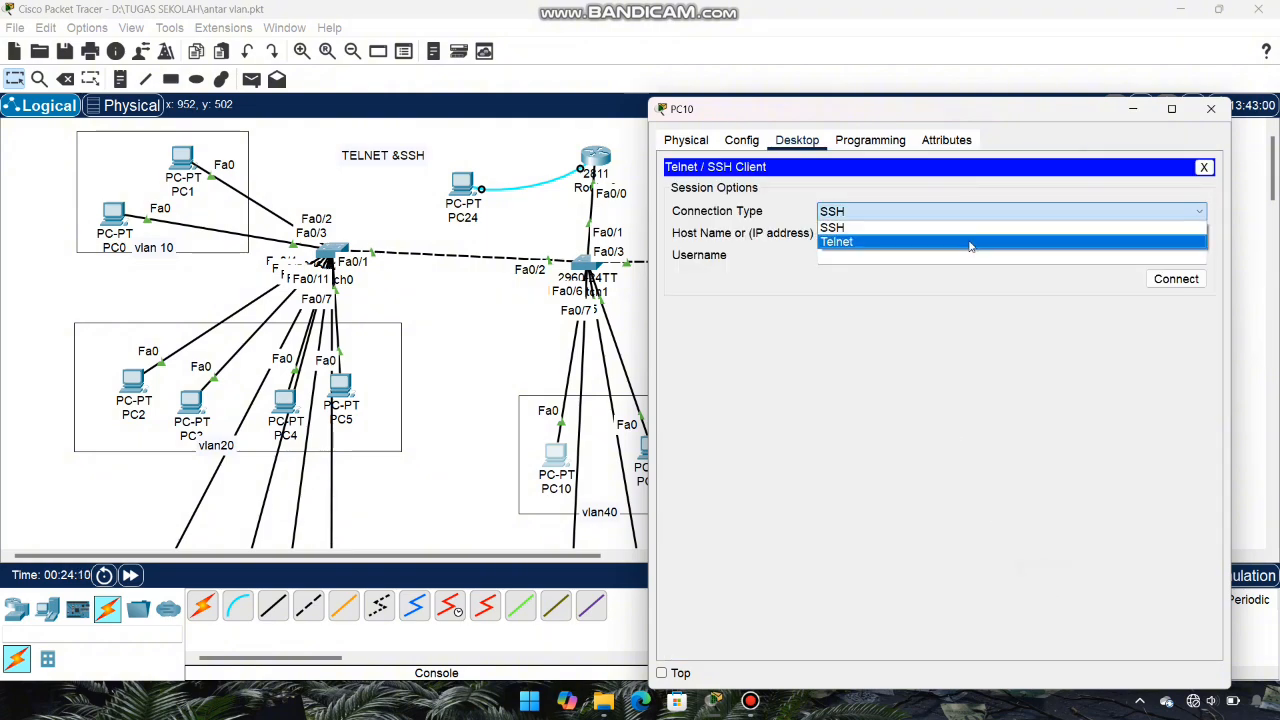
click(970, 240)
click(946, 232)
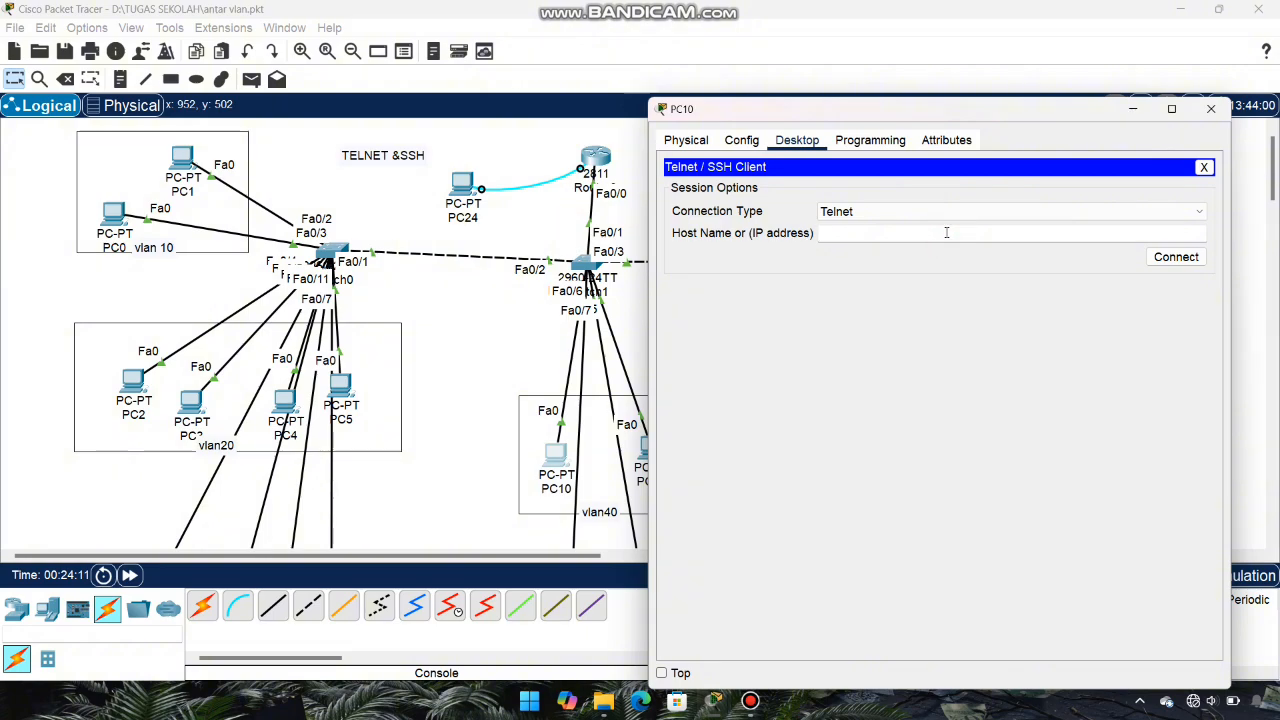
text(30.30)
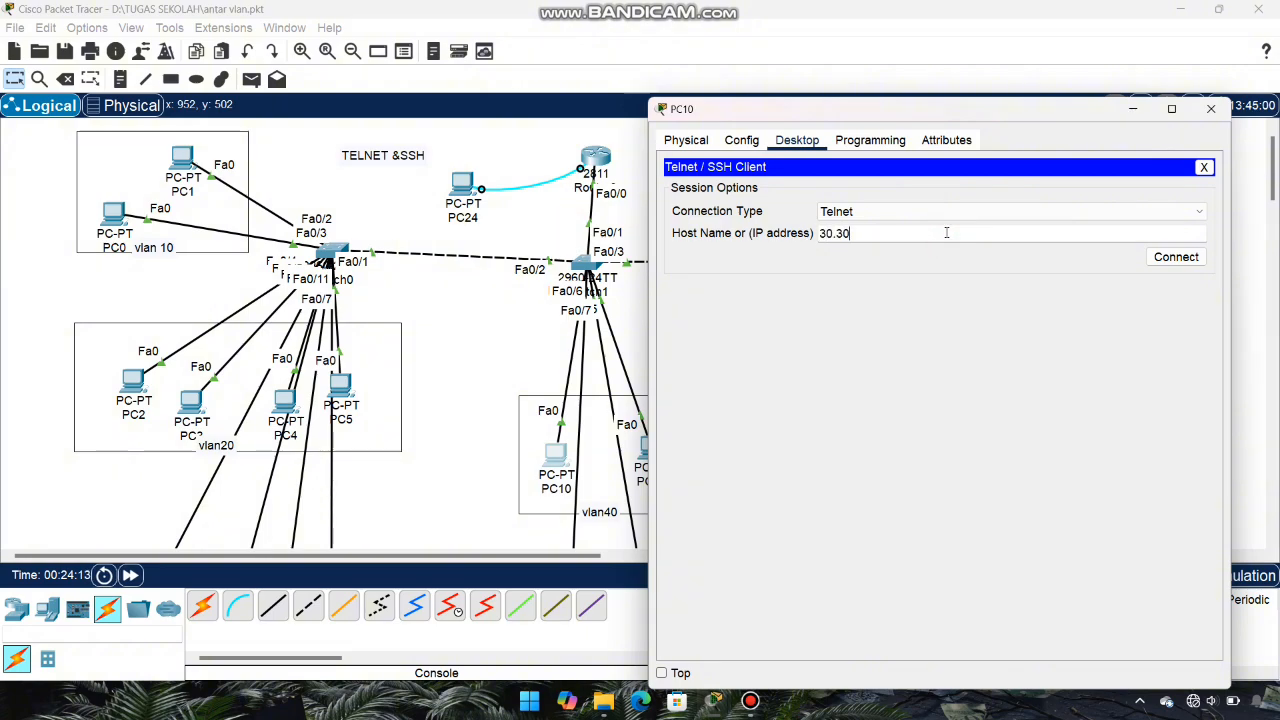
text(.30.1)
click(1178, 258)
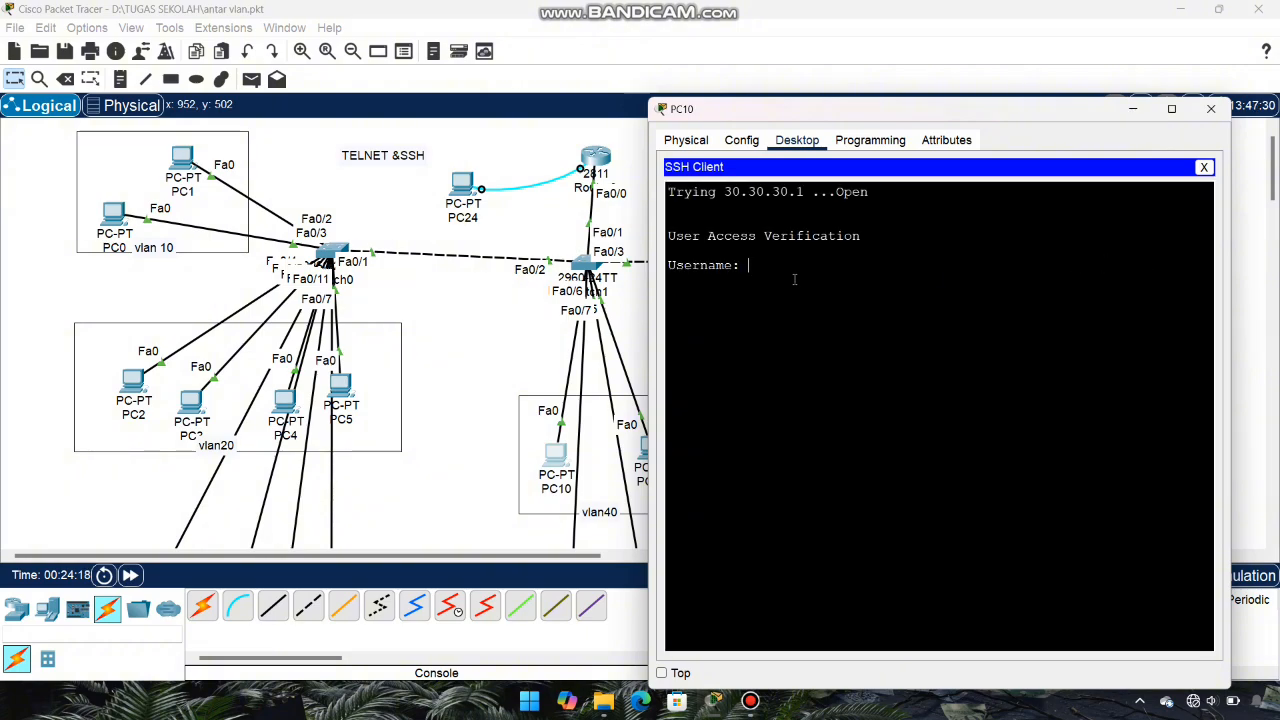
drag(731, 266, 656, 264)
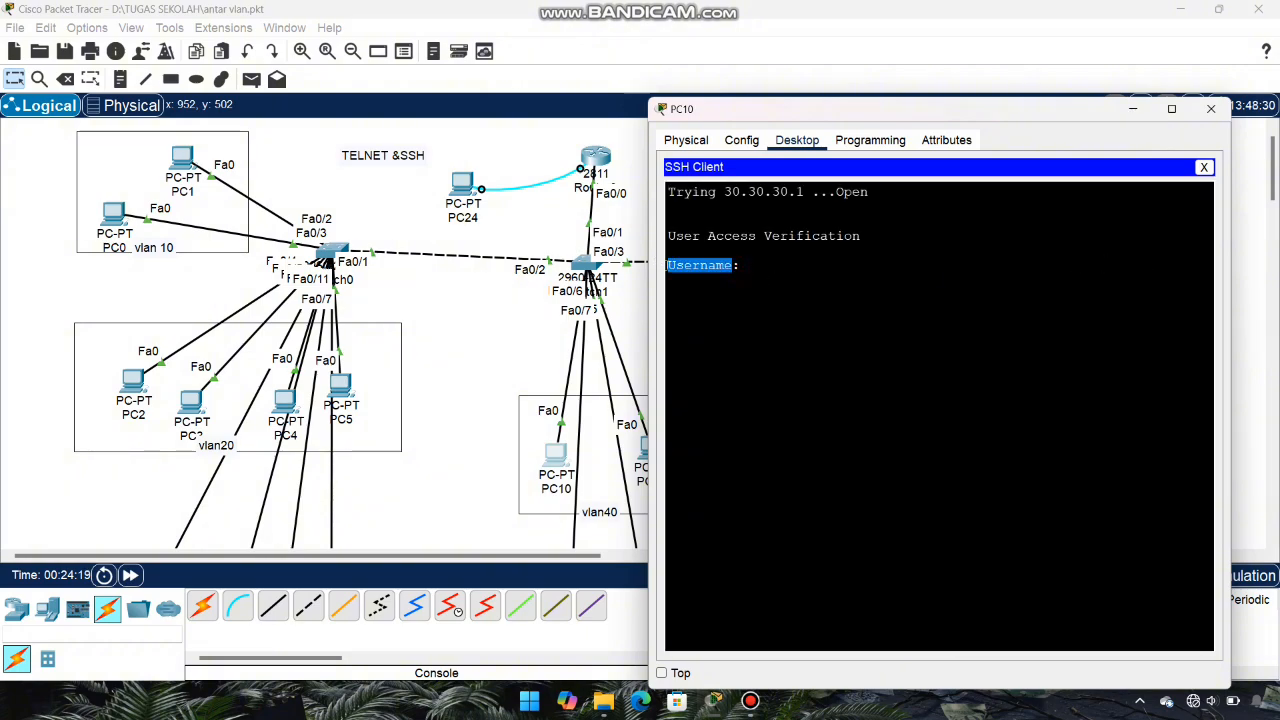
Step: Log in to 30.30.30.1 with the local username and password, then enter enable with its secret
click(756, 265)
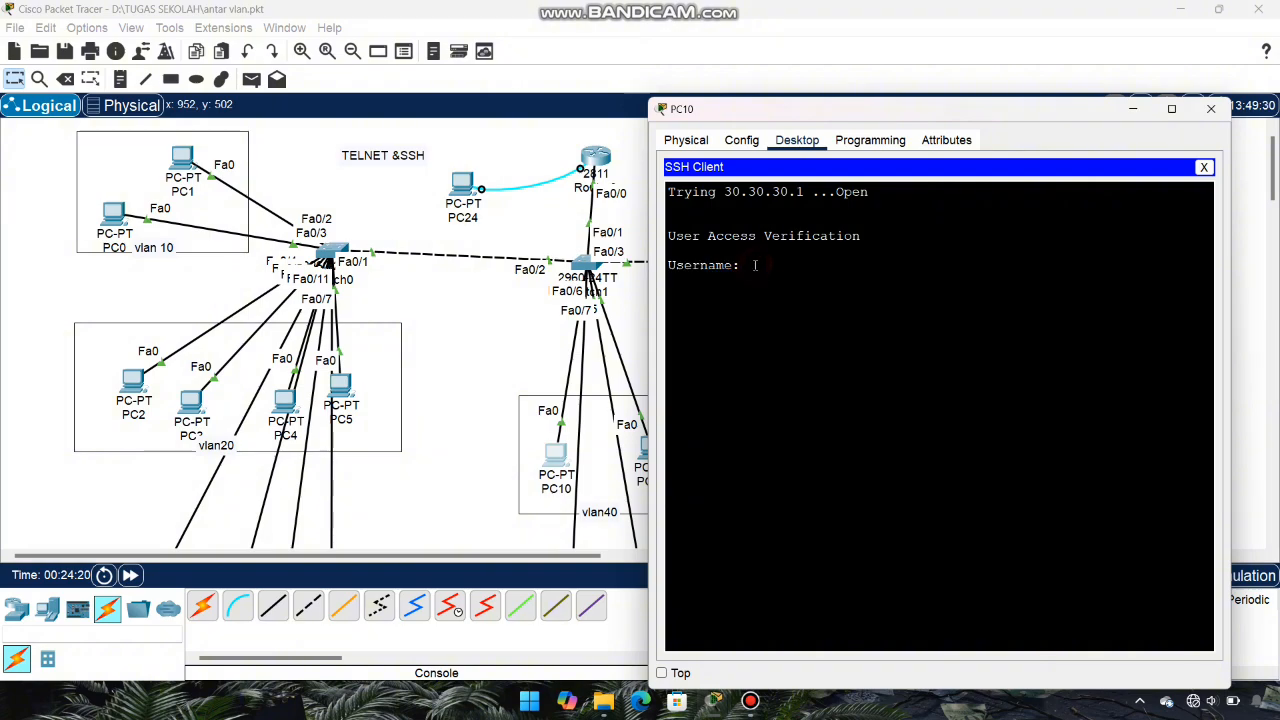
text(admin1)
key(Return)
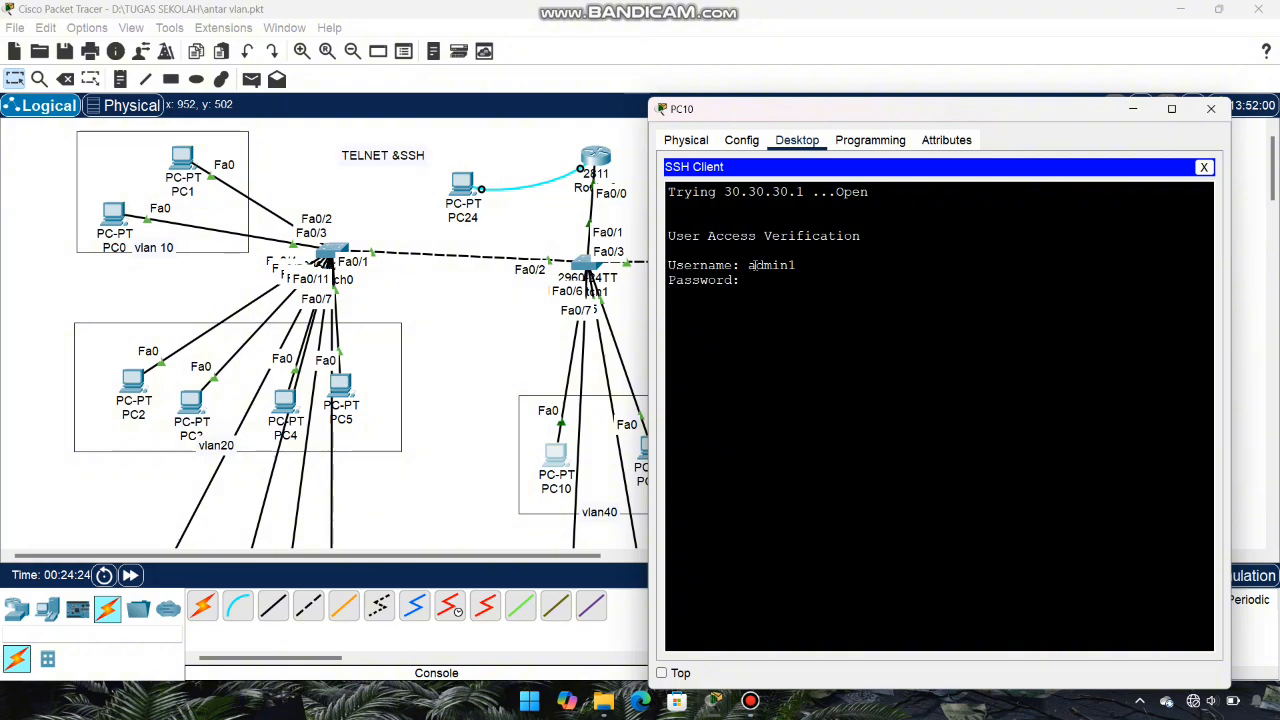
key(Return)
text(en)
key(Return)
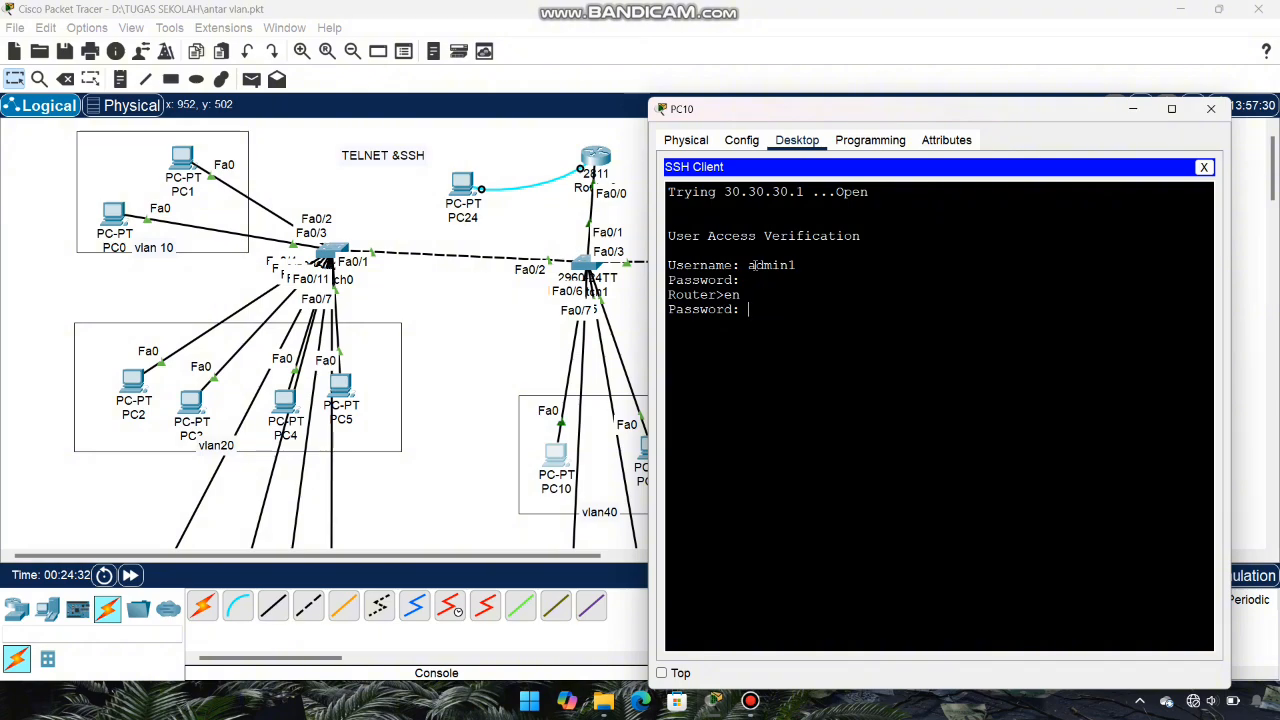
key(Return)
key(Return)
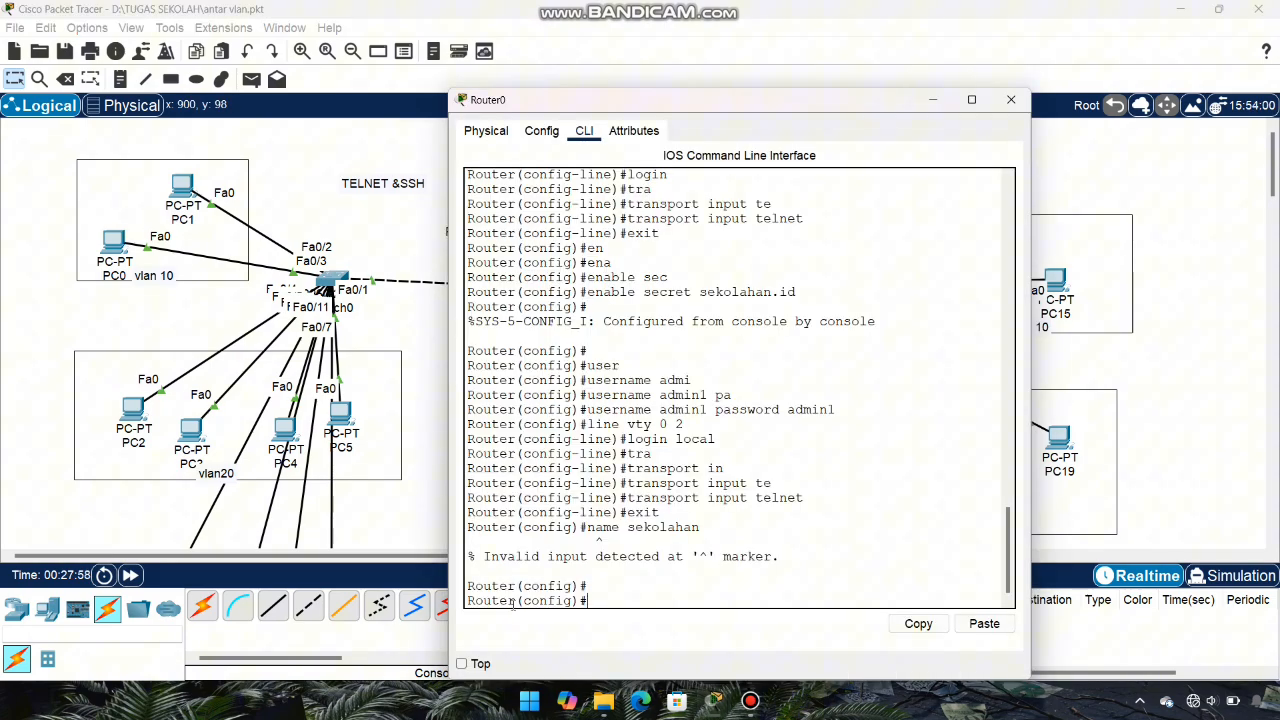
Step: Rename Router0 to sekolahan with the hostname command
drag(516, 603, 464, 606)
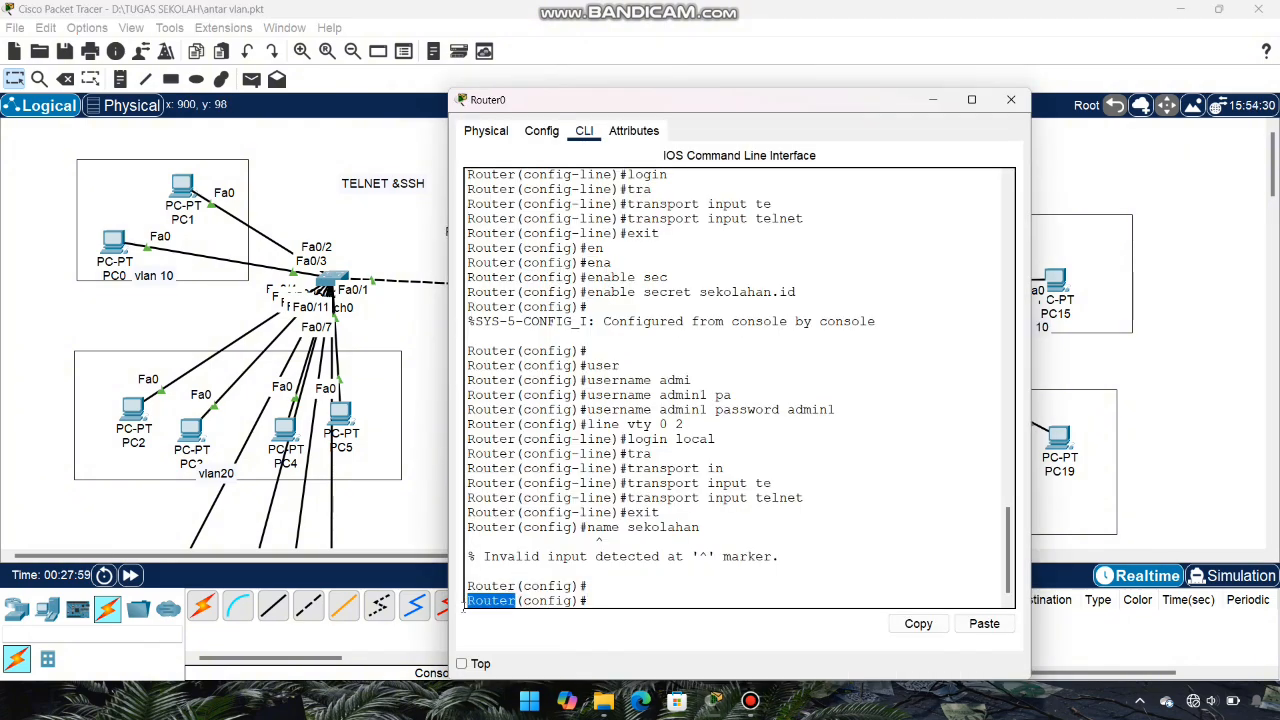
click(593, 600)
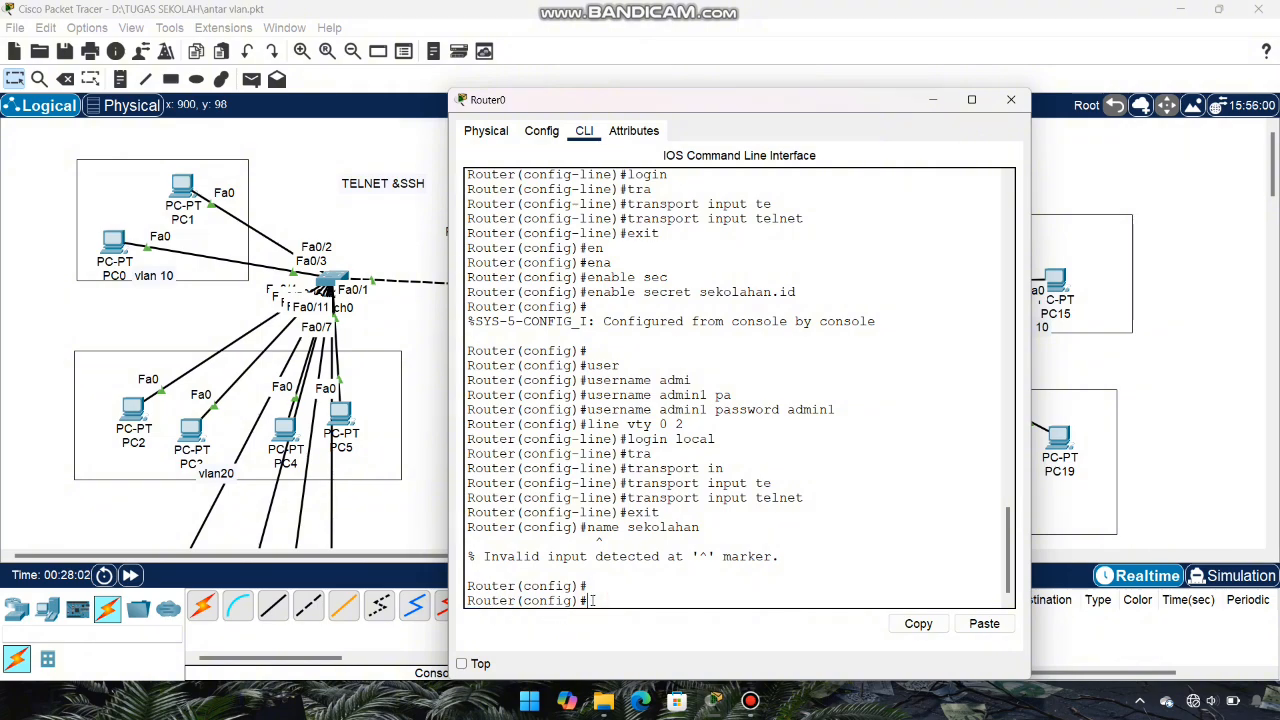
text(host)
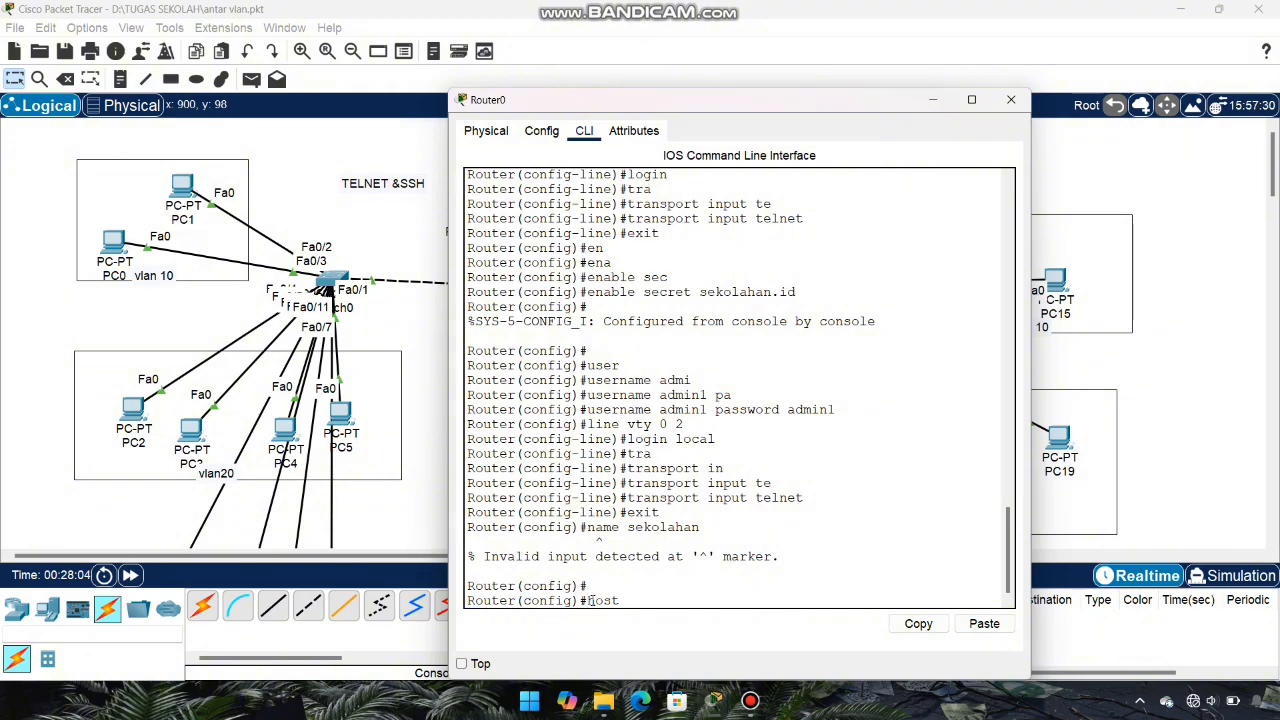
key(Tab)
text(seko)
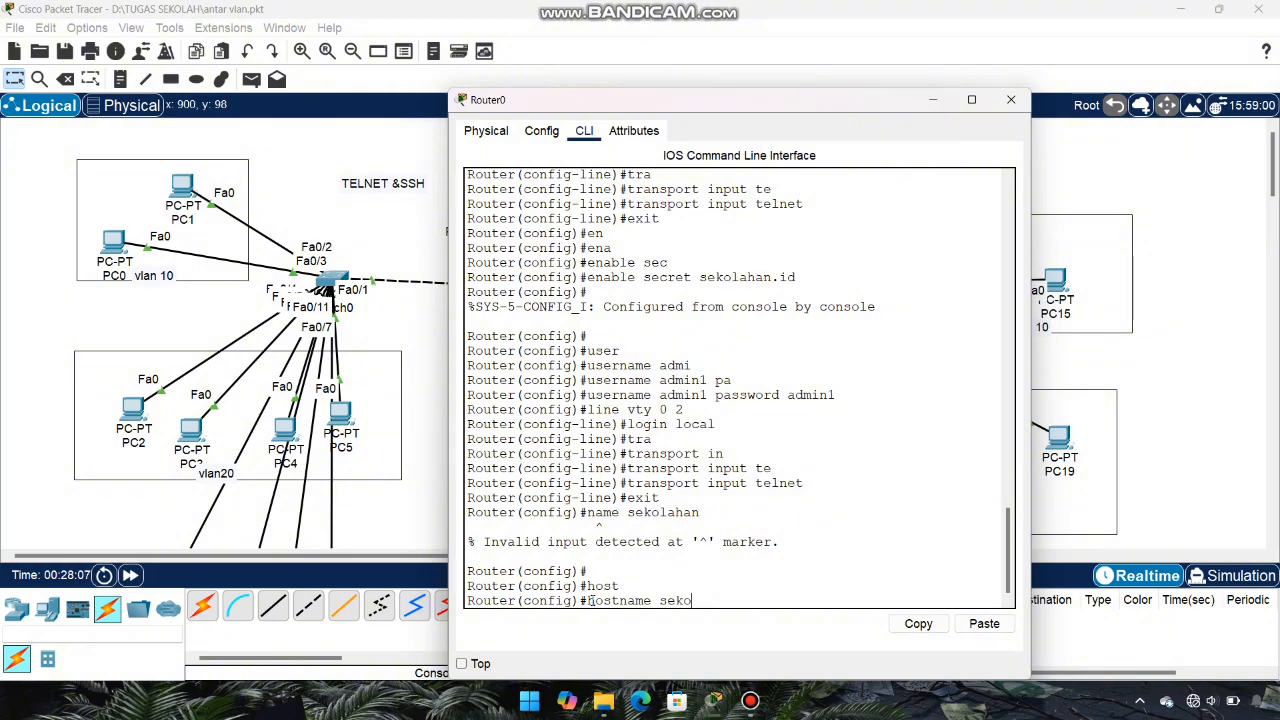
text(lahan)
key(Return)
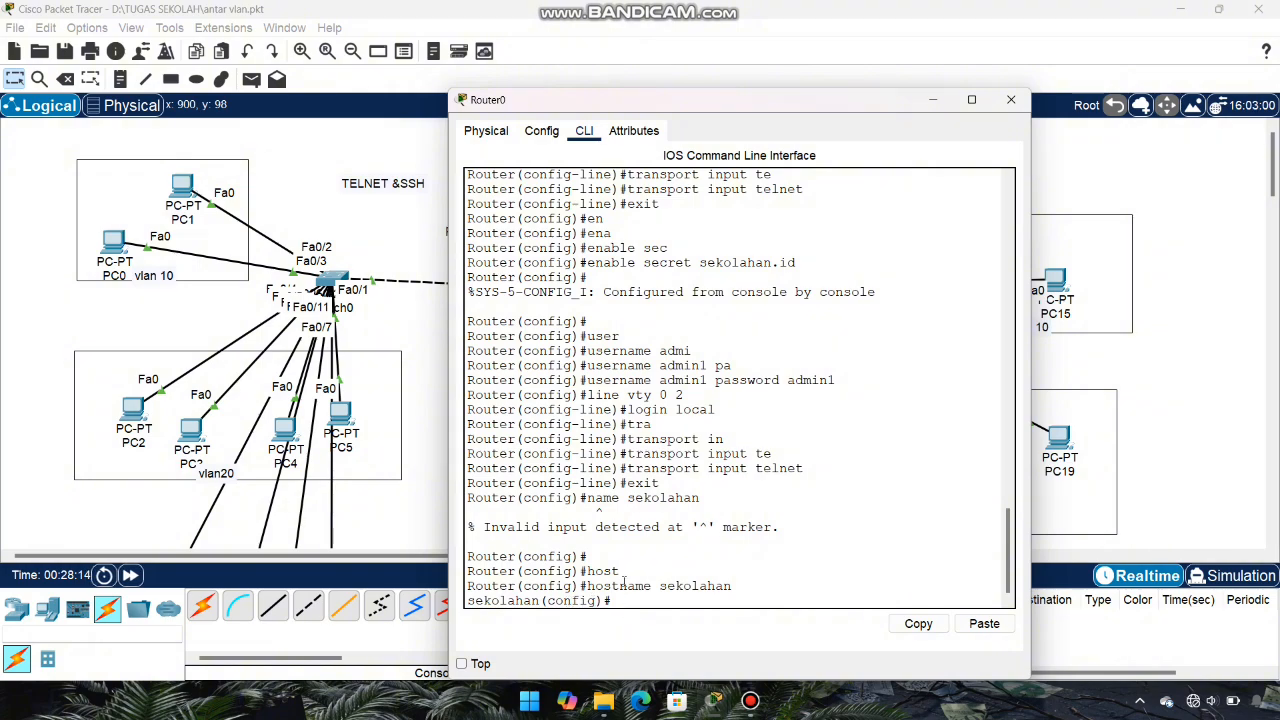
Step: Set Router0's IP domain name to sekolahan.id.com
text(ip domai)
key(Tab)
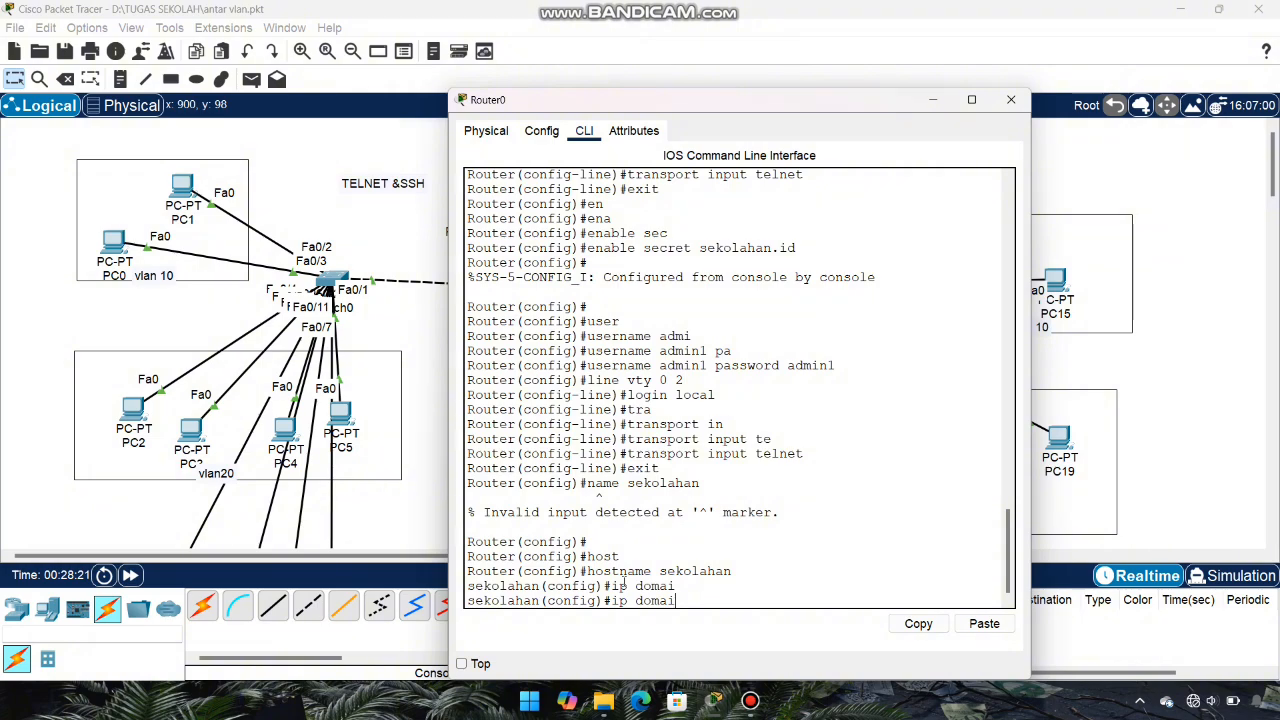
text(n-)
key(Tab)
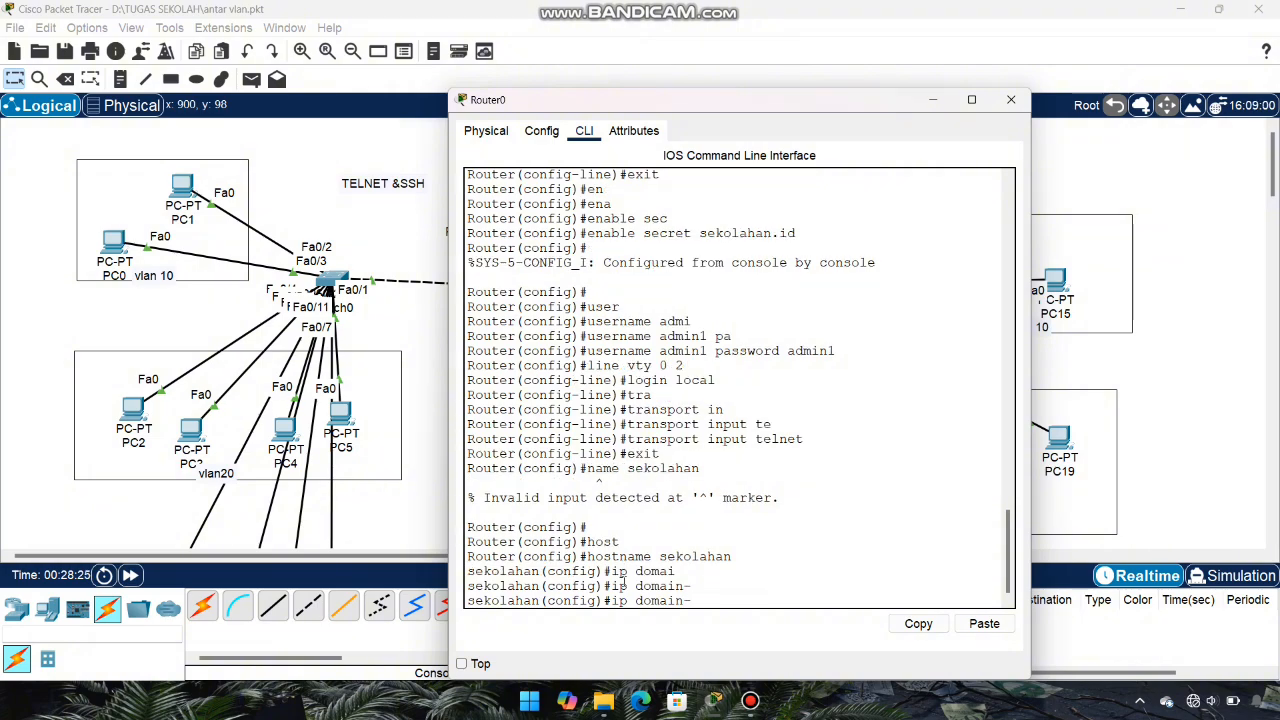
text(n)
key(Tab)
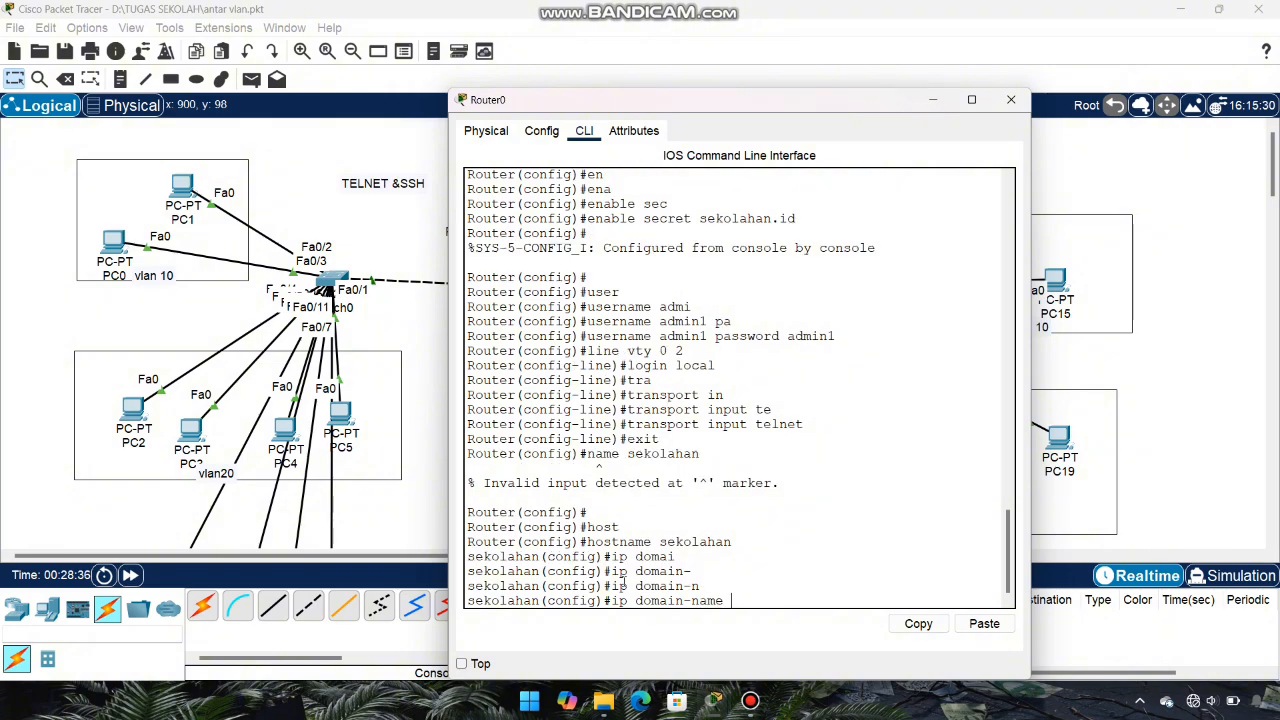
text(sekolahan.id.com)
key(Return)
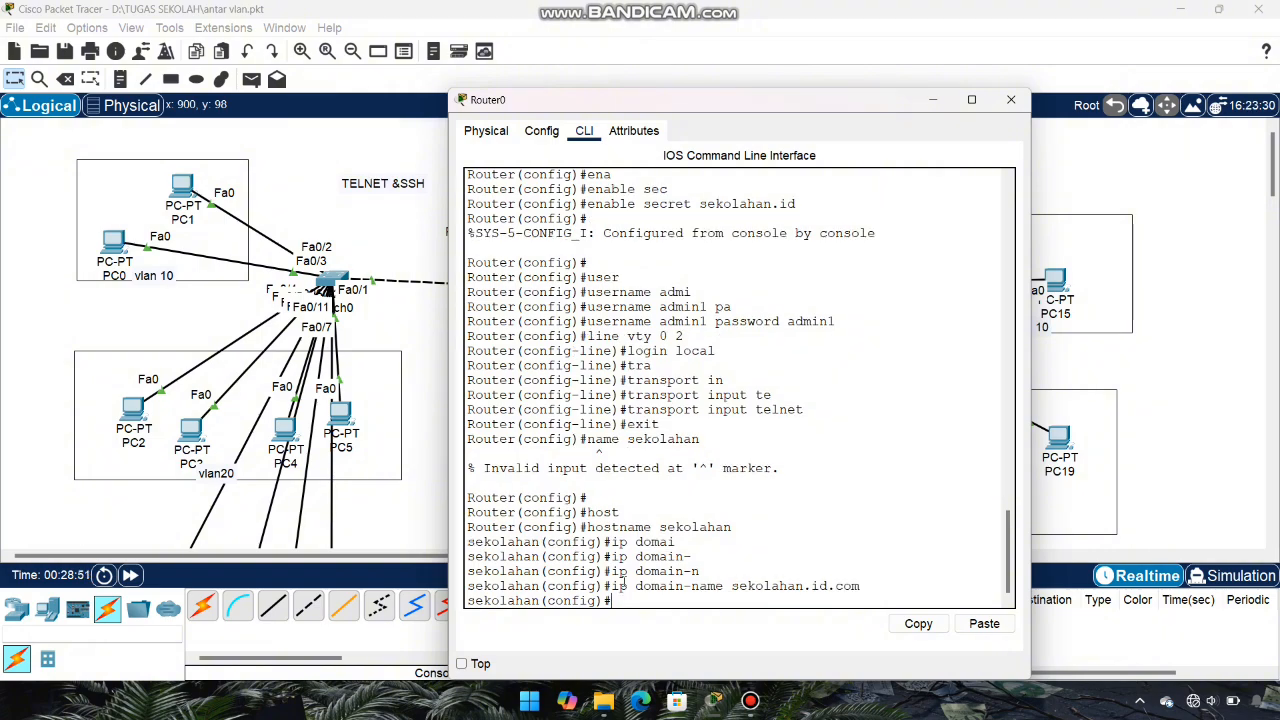
text(cry)
Step: Generate 1024-bit RSA keys on Router0 with crypto key generate rsa
key(Tab)
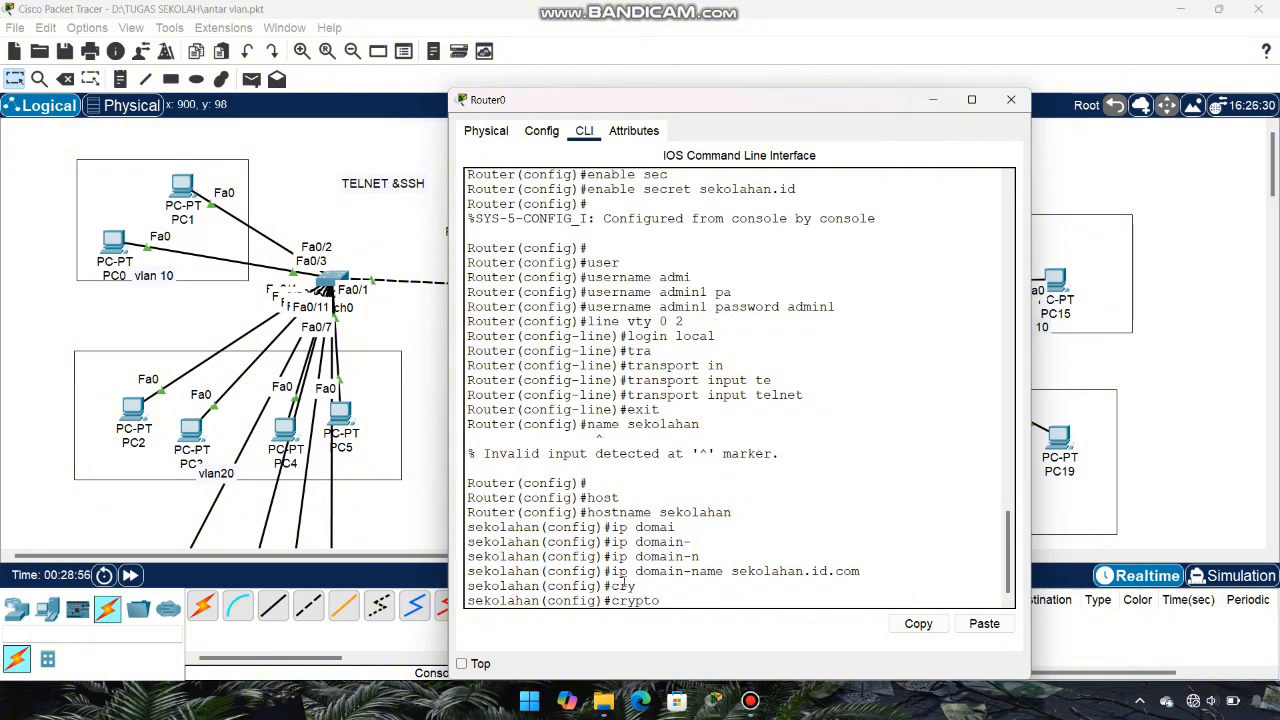
text(key ge)
key(Tab)
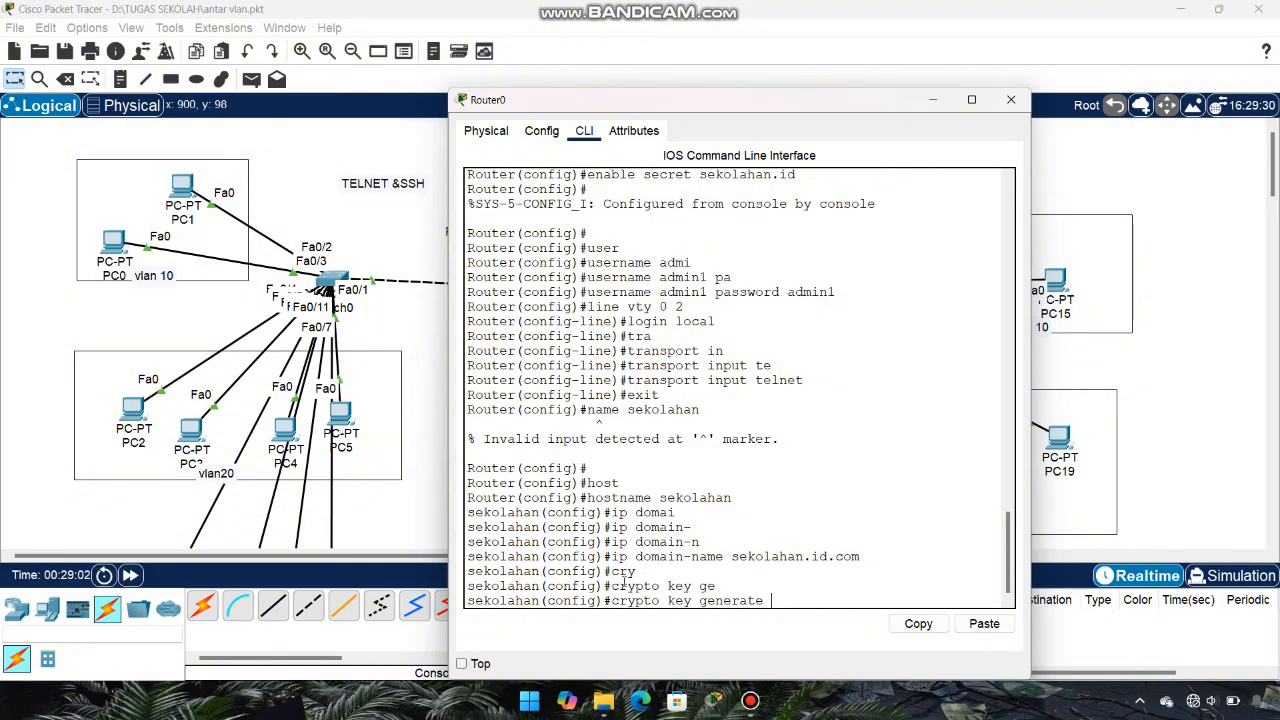
text(rsa)
key(Return)
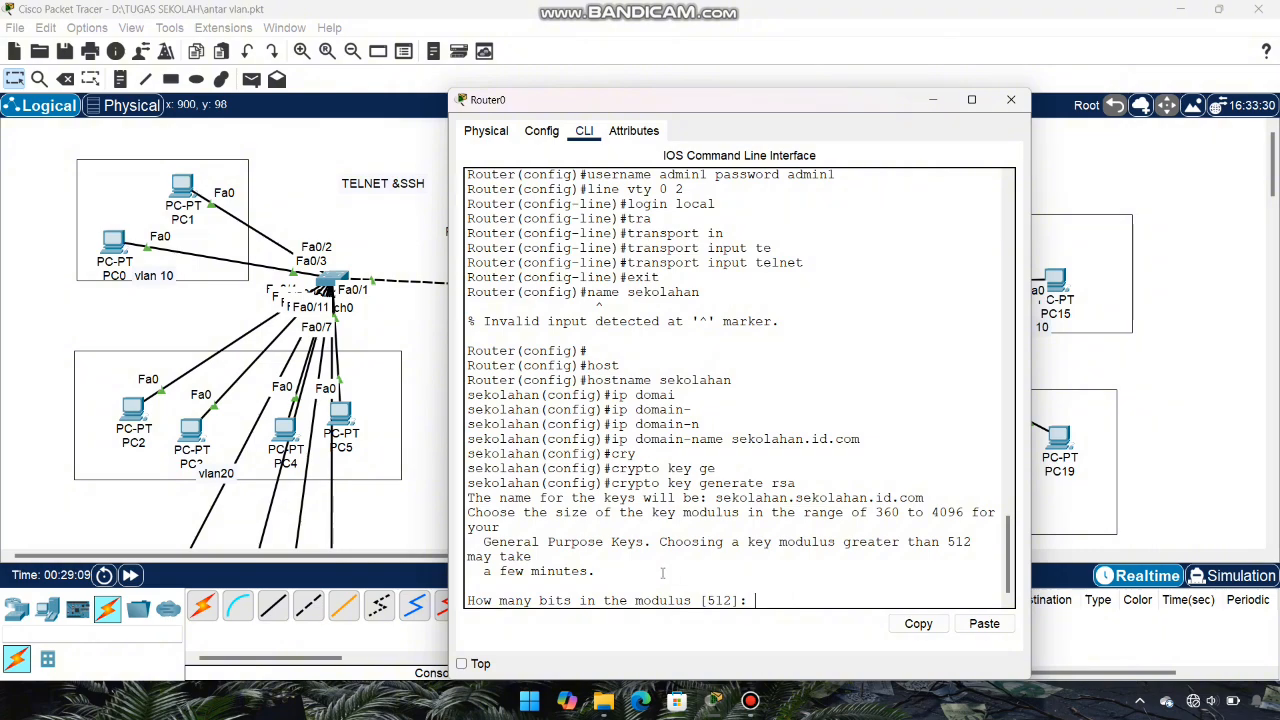
text(1024)
key(Return)
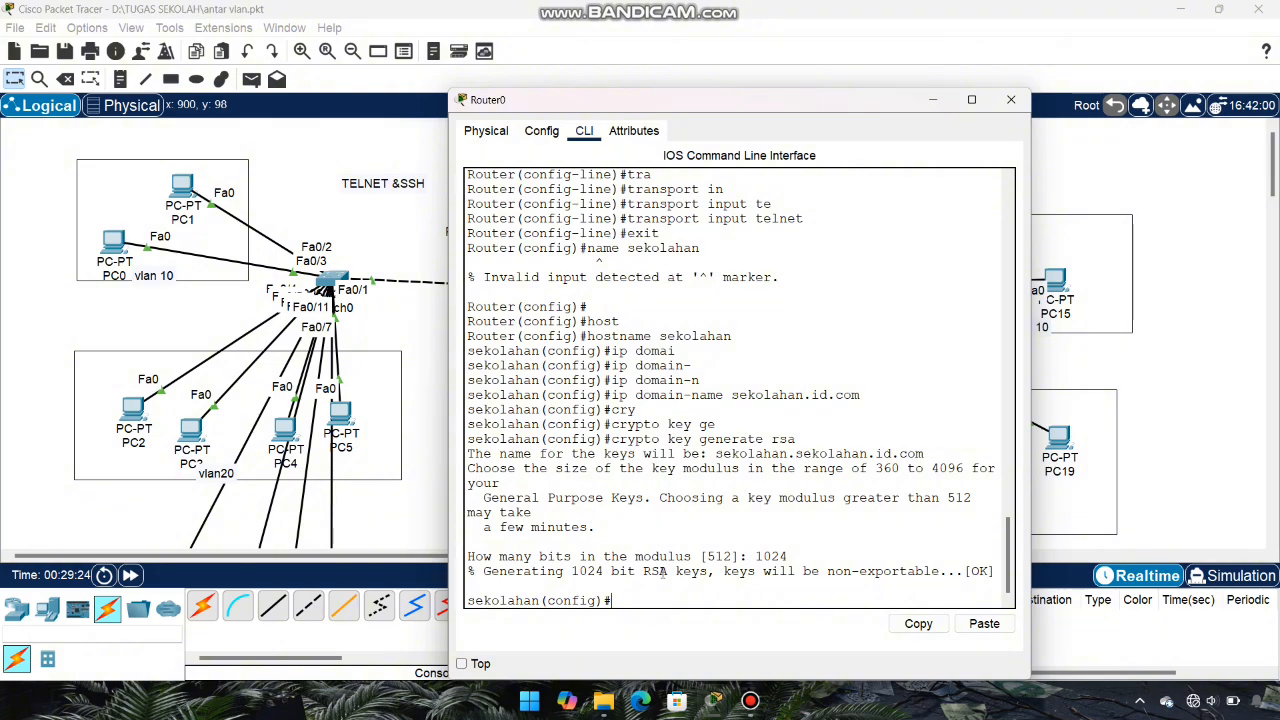
Step: Allow only SSH transport on vty lines 0–2, then exit to global configuration
text(line vty 0 2)
key(Return)
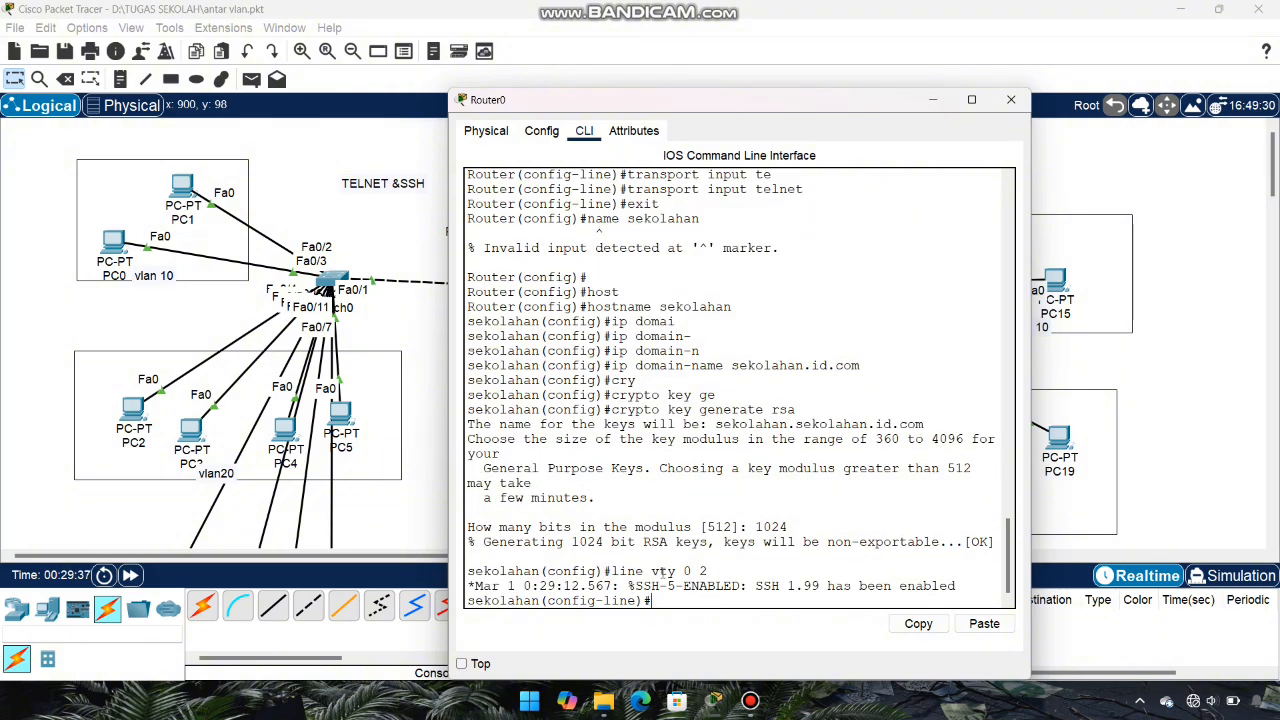
text(tra)
key(Tab)
text(in)
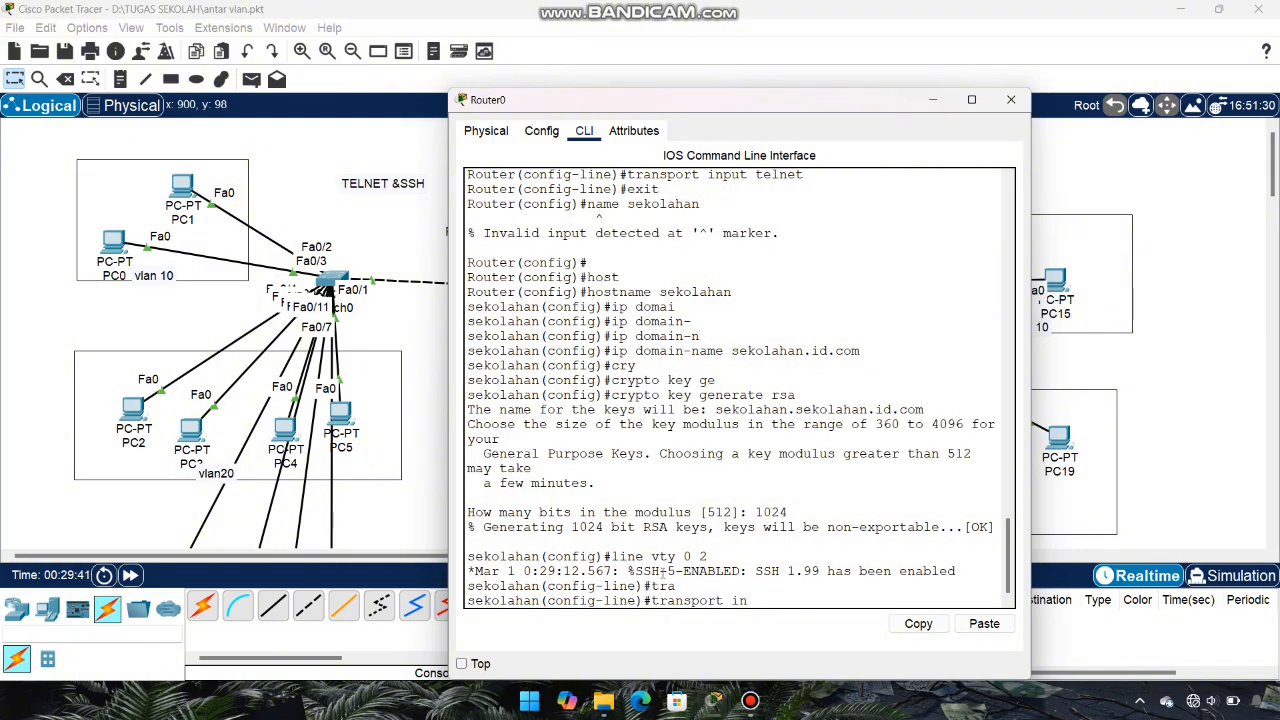
key(Tab)
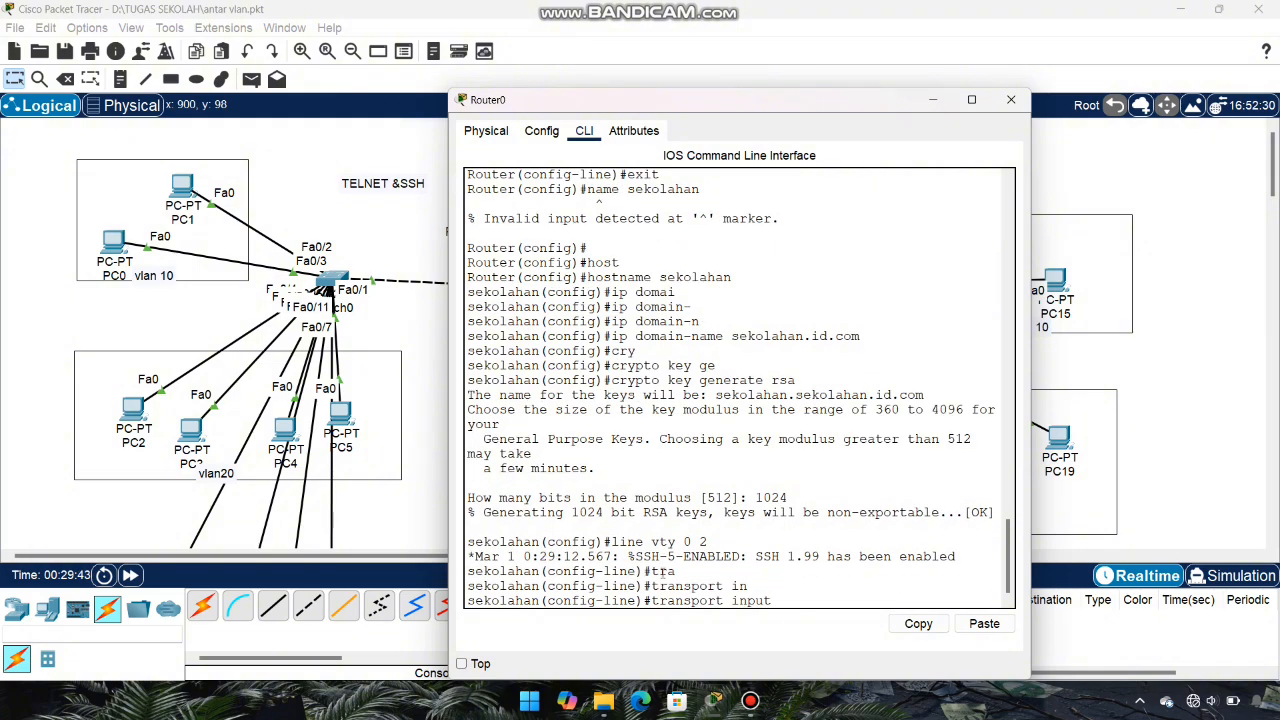
text(ssh)
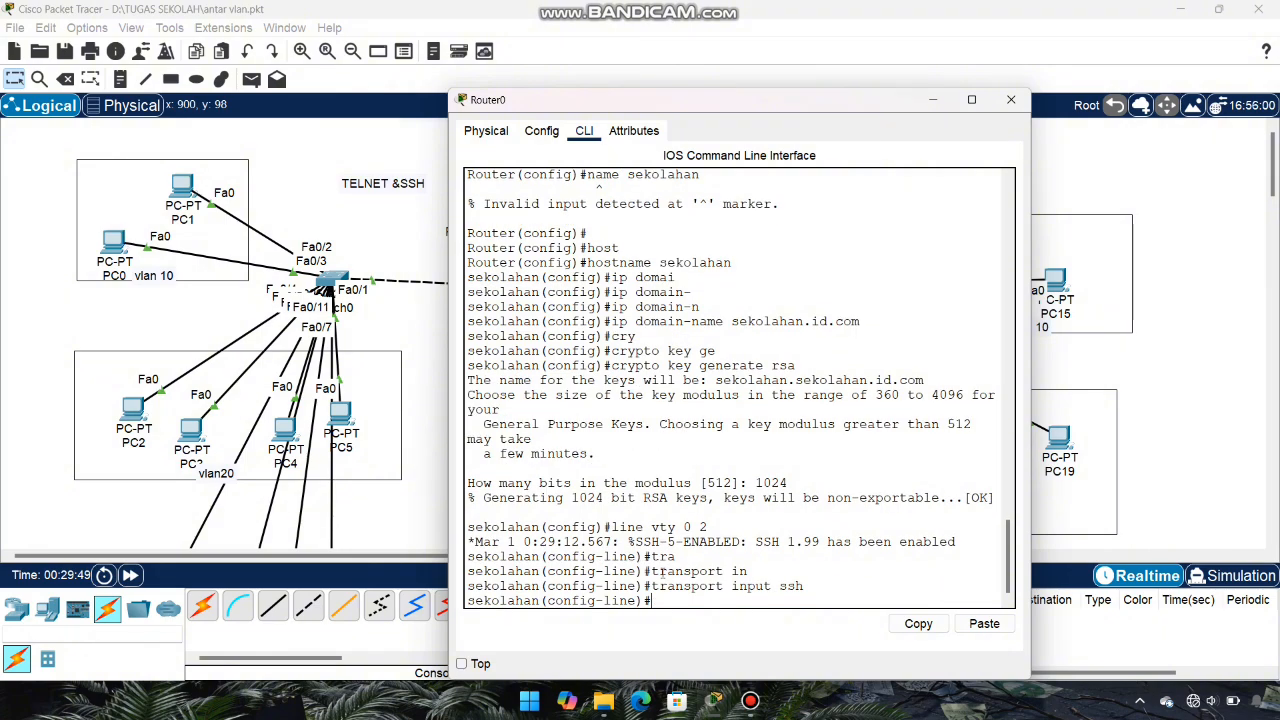
key(Return)
text(exit)
key(Return)
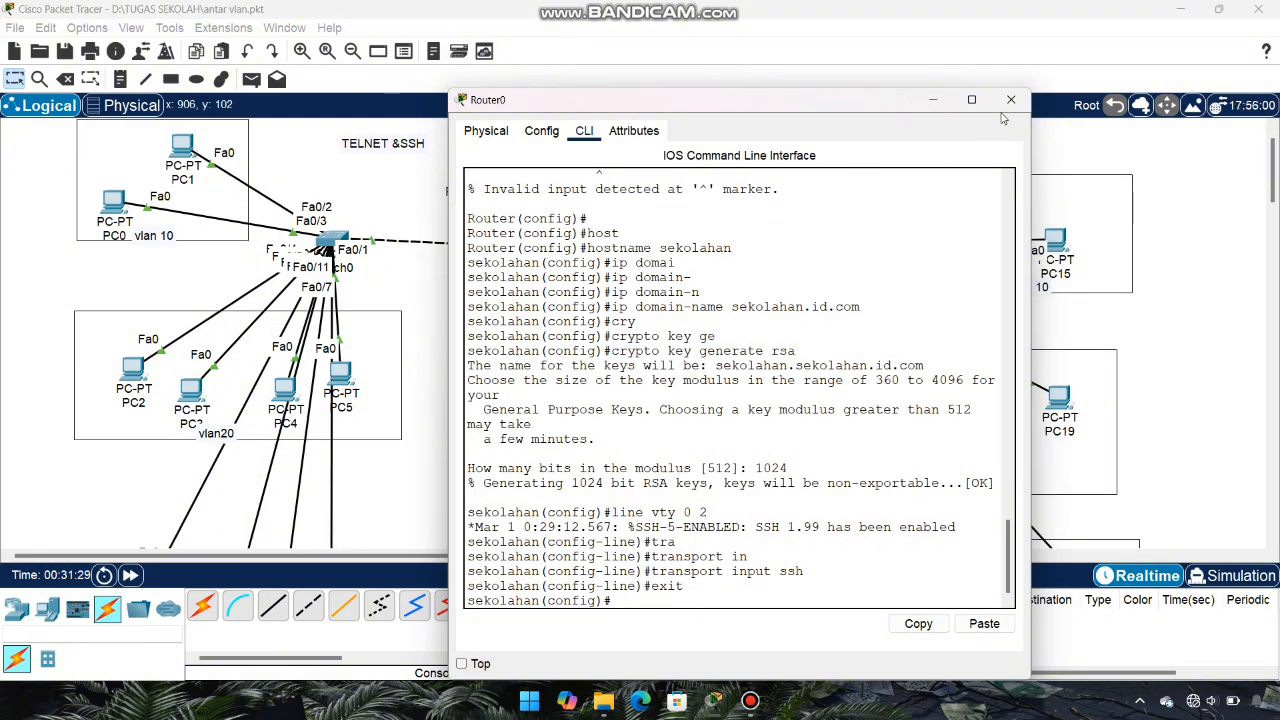
Step: From PC10's SSH client, connect to 40.40.40.1 with the router's local username
click(1011, 100)
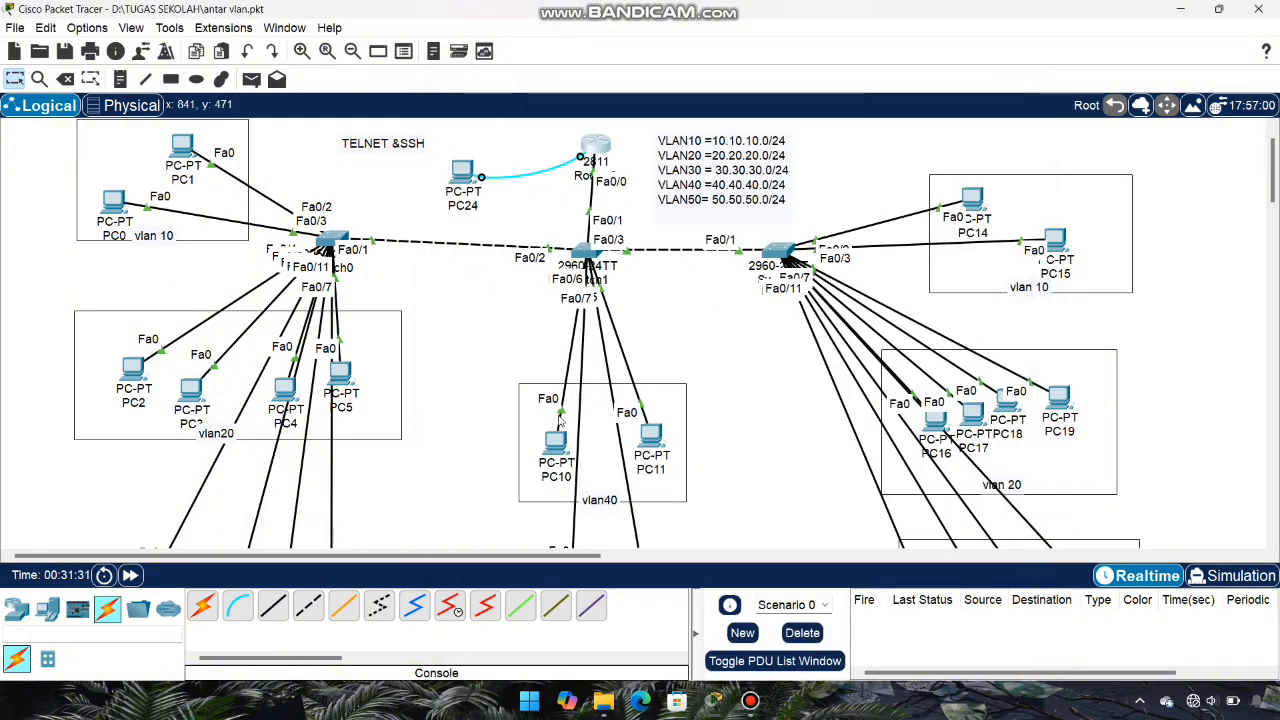
click(563, 448)
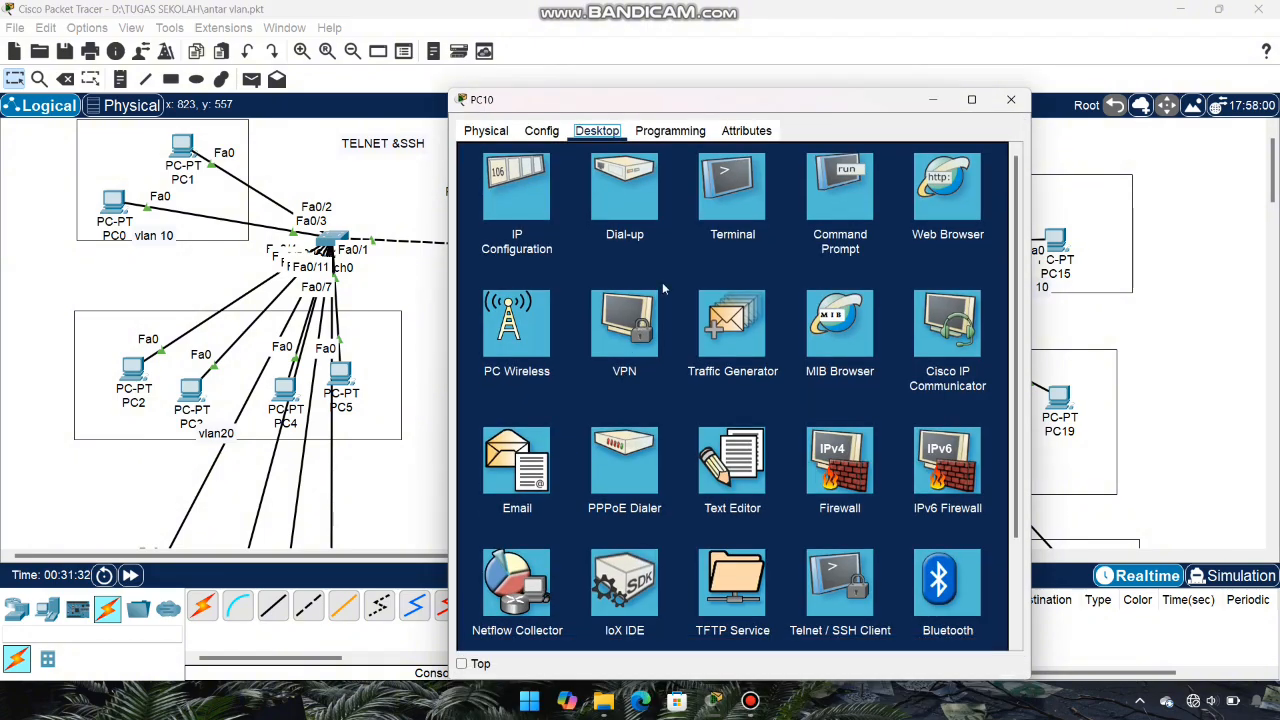
click(858, 583)
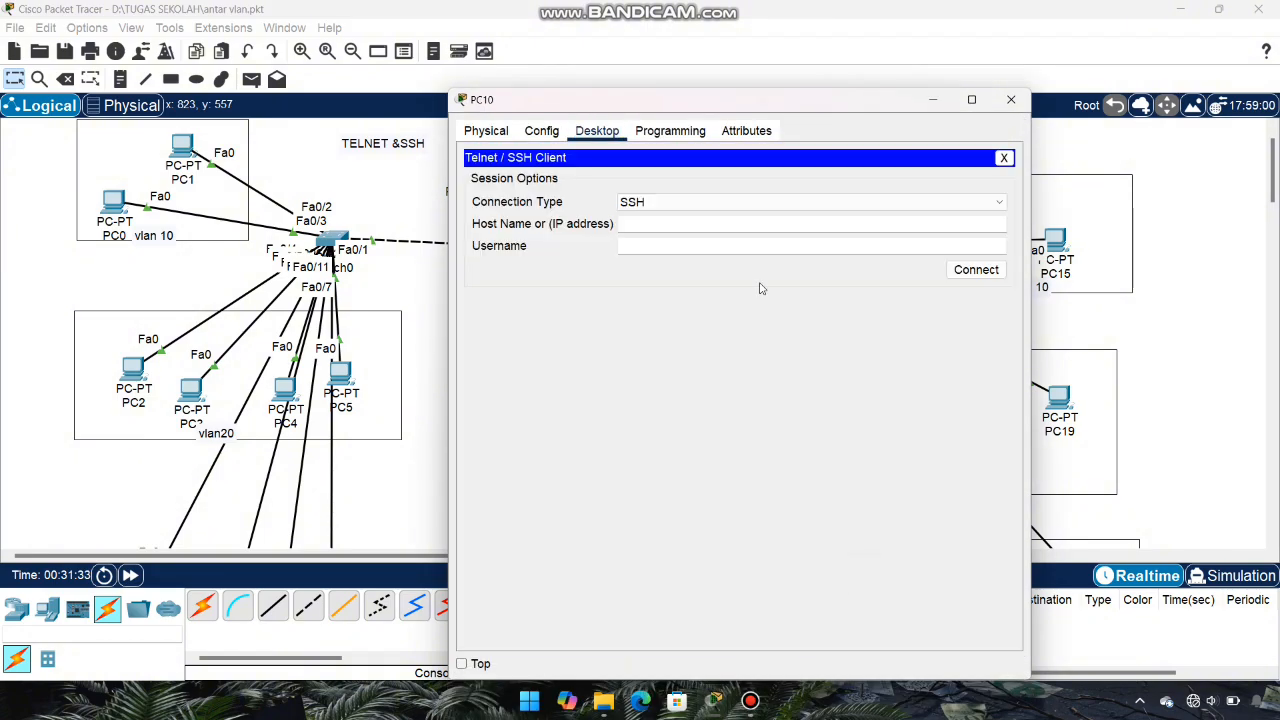
click(711, 224)
text(40.40.40.1)
click(703, 250)
text(admin1)
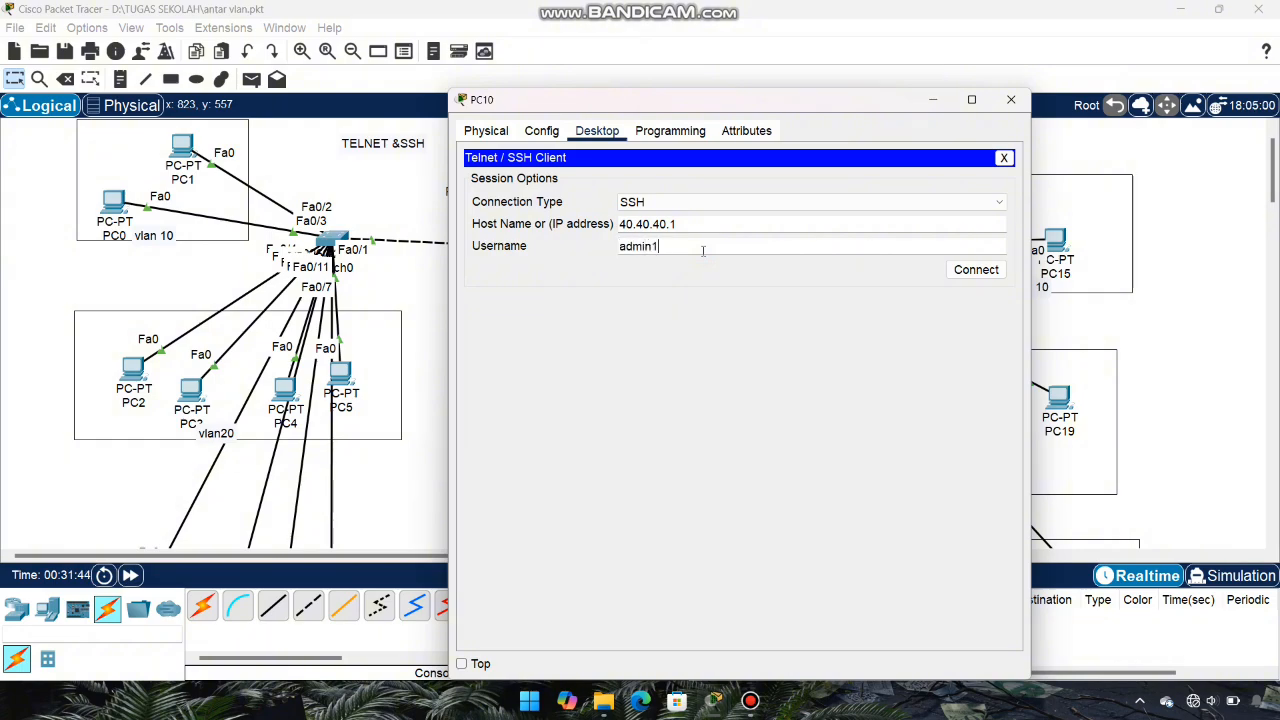
click(972, 274)
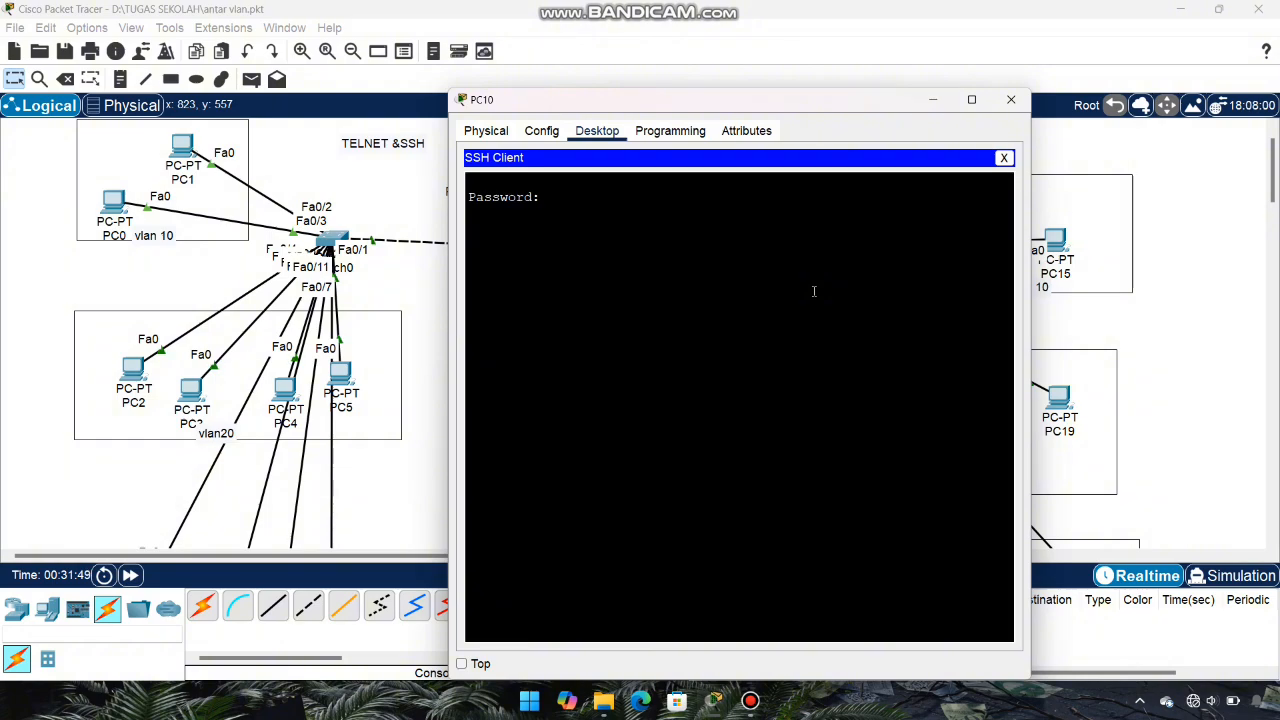
Step: Log in with the password and enter privileged mode at the sekolahan# prompt
key(Return)
text(en)
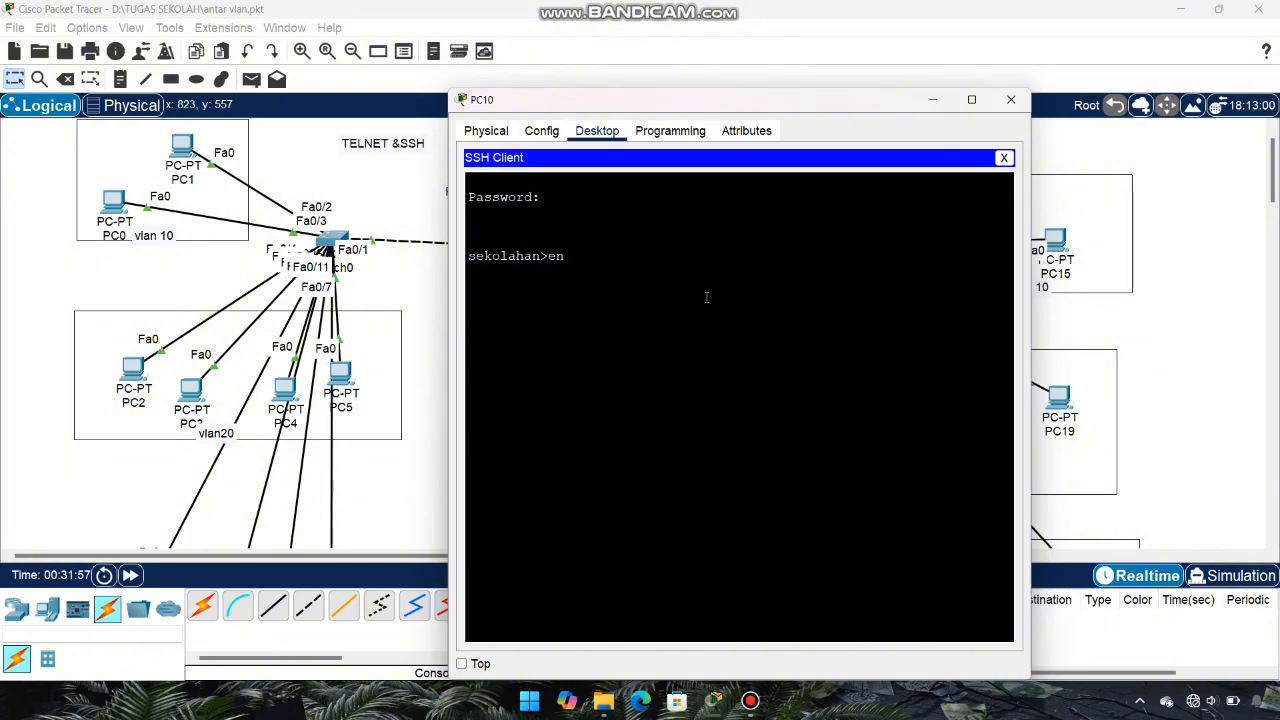
key(Return)
key(Return)
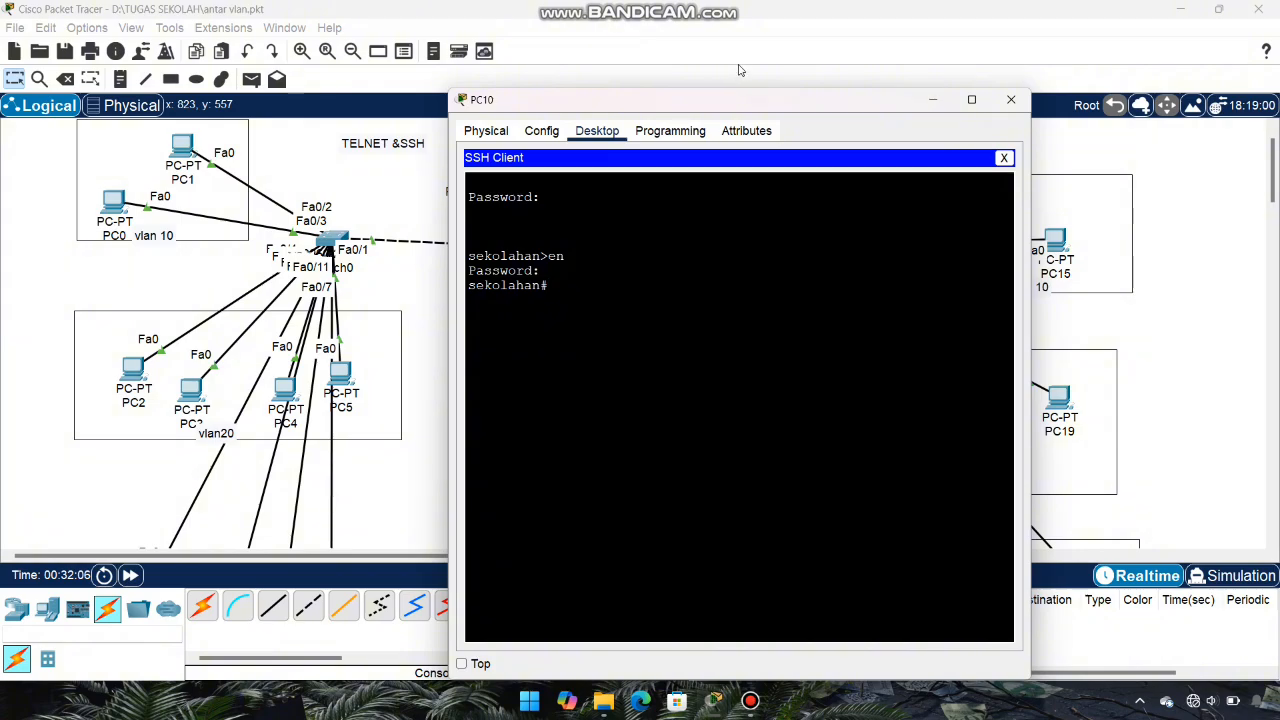
drag(745, 99, 867, 102)
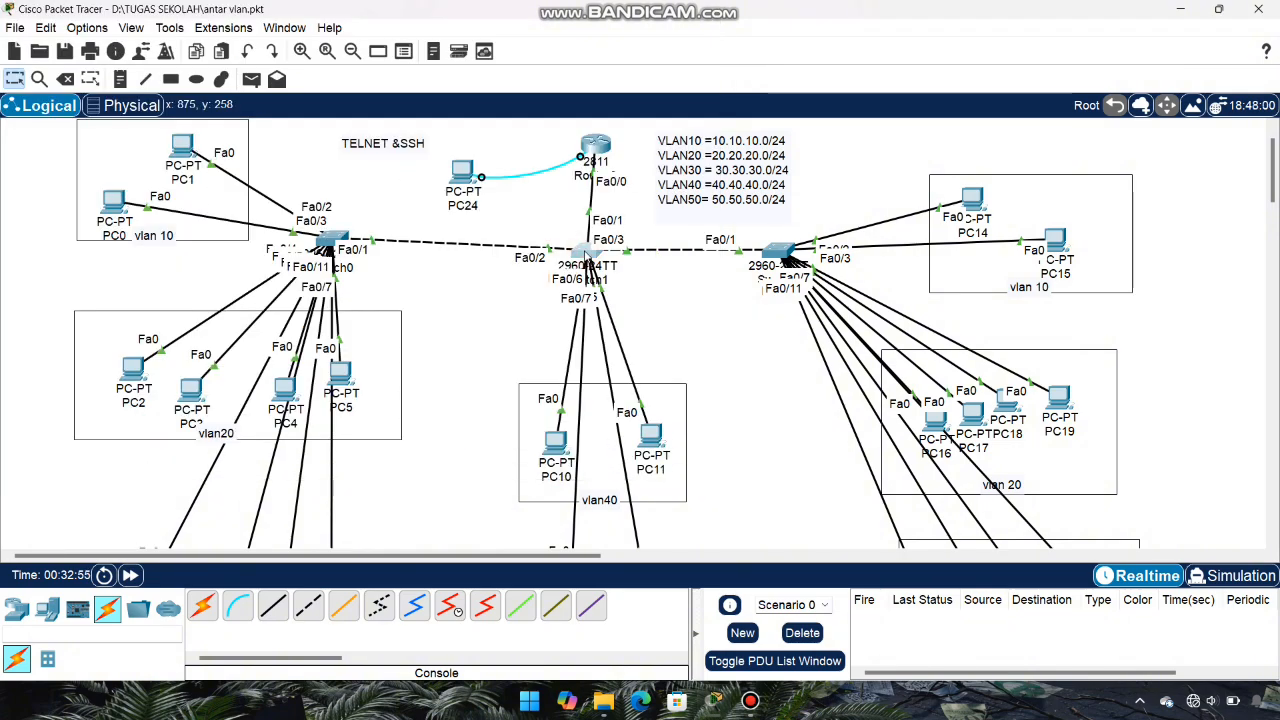
Step: In Switch1's CLI, enter global configuration and the interface Vlan10 context
click(587, 257)
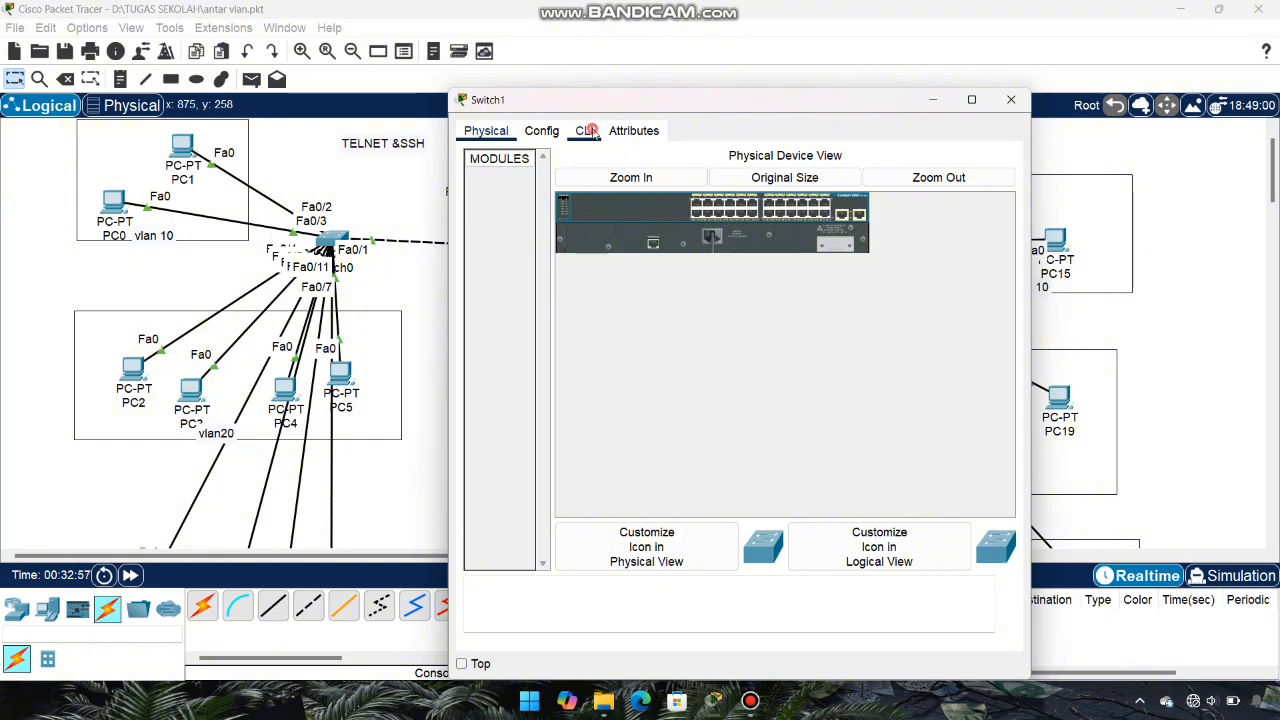
click(584, 131)
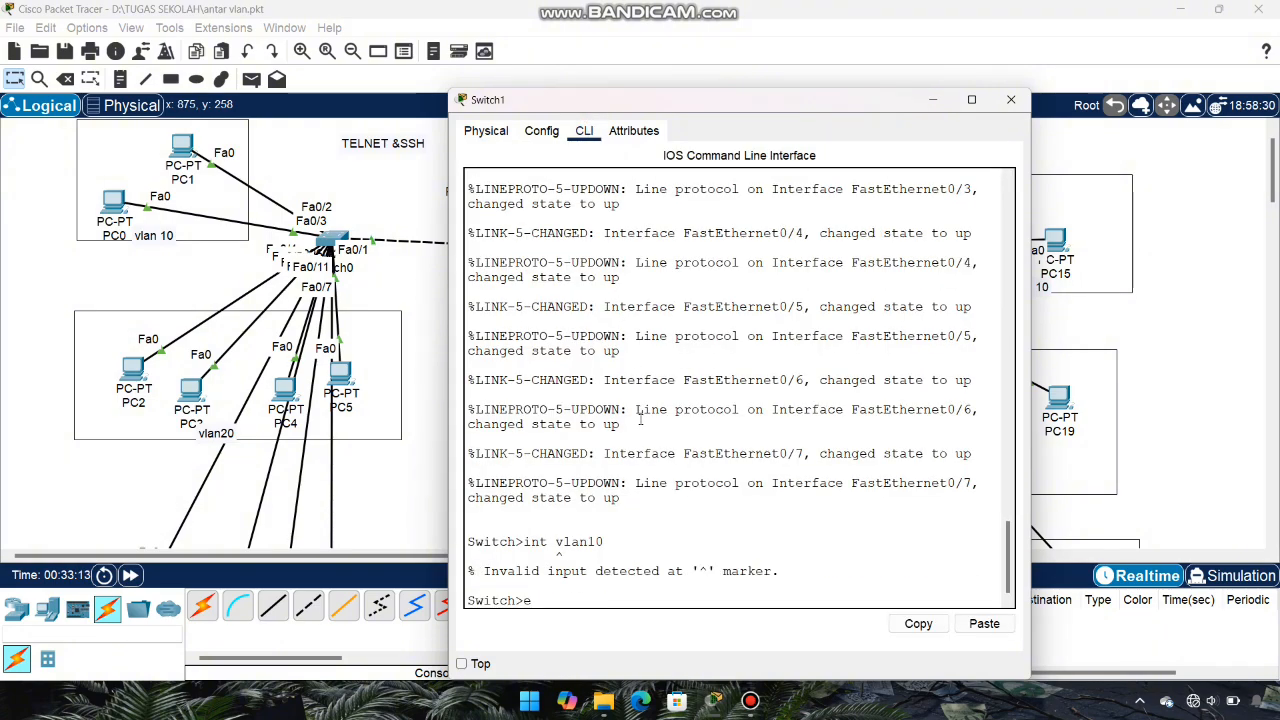
text(en)
key(Return)
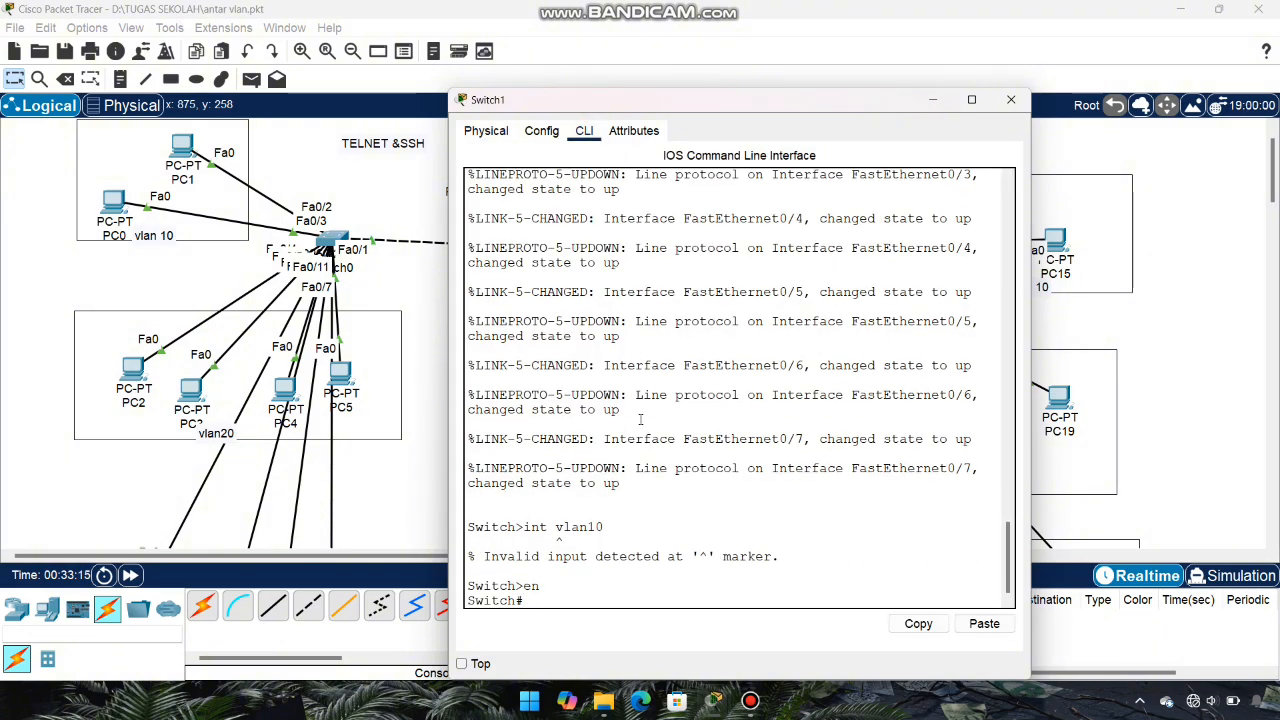
text(conf t)
key(Return)
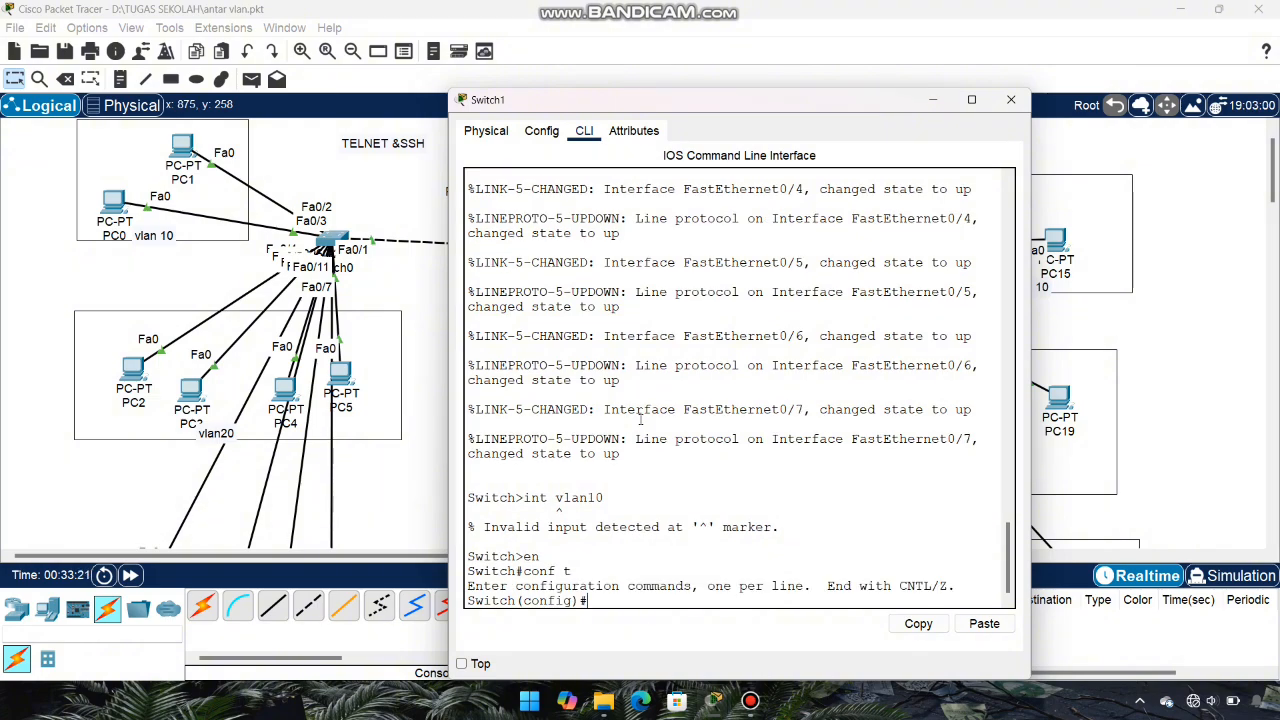
text(int vlan10)
key(Return)
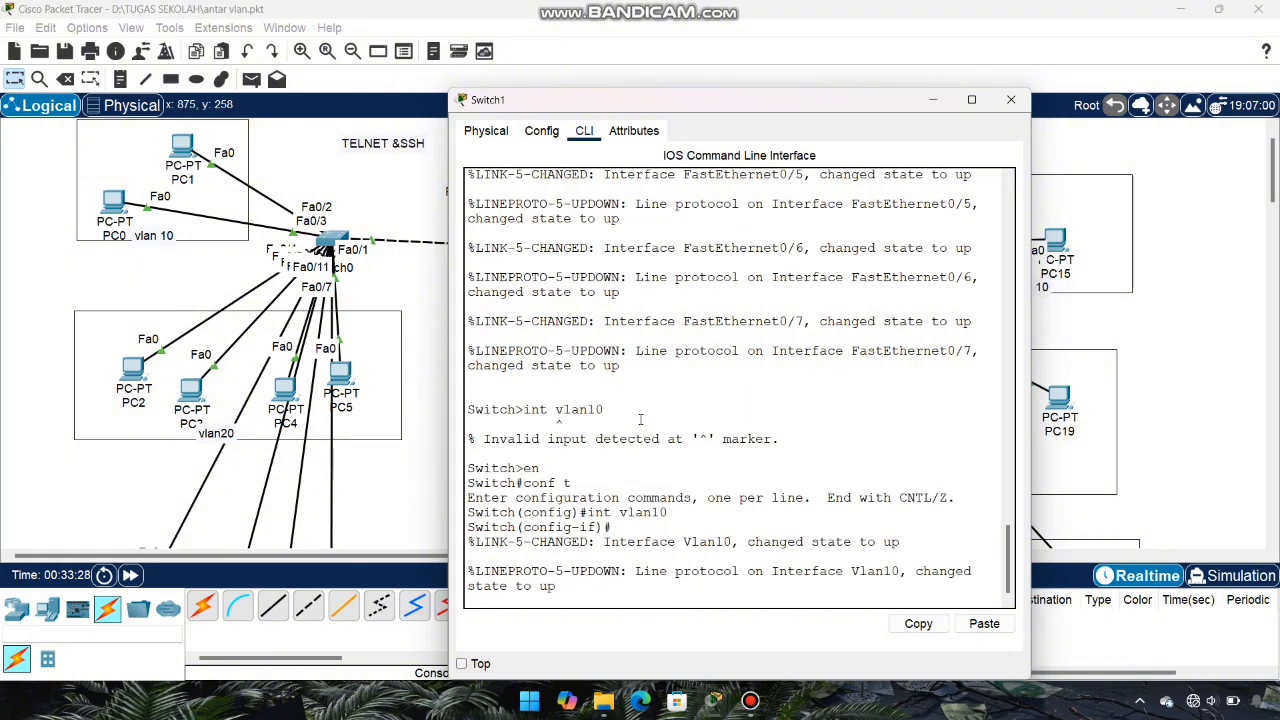
Step: Give Vlan10 address 10.10.10.99 255.255.255.0 and default gateway 10.10.10.1
key(Return)
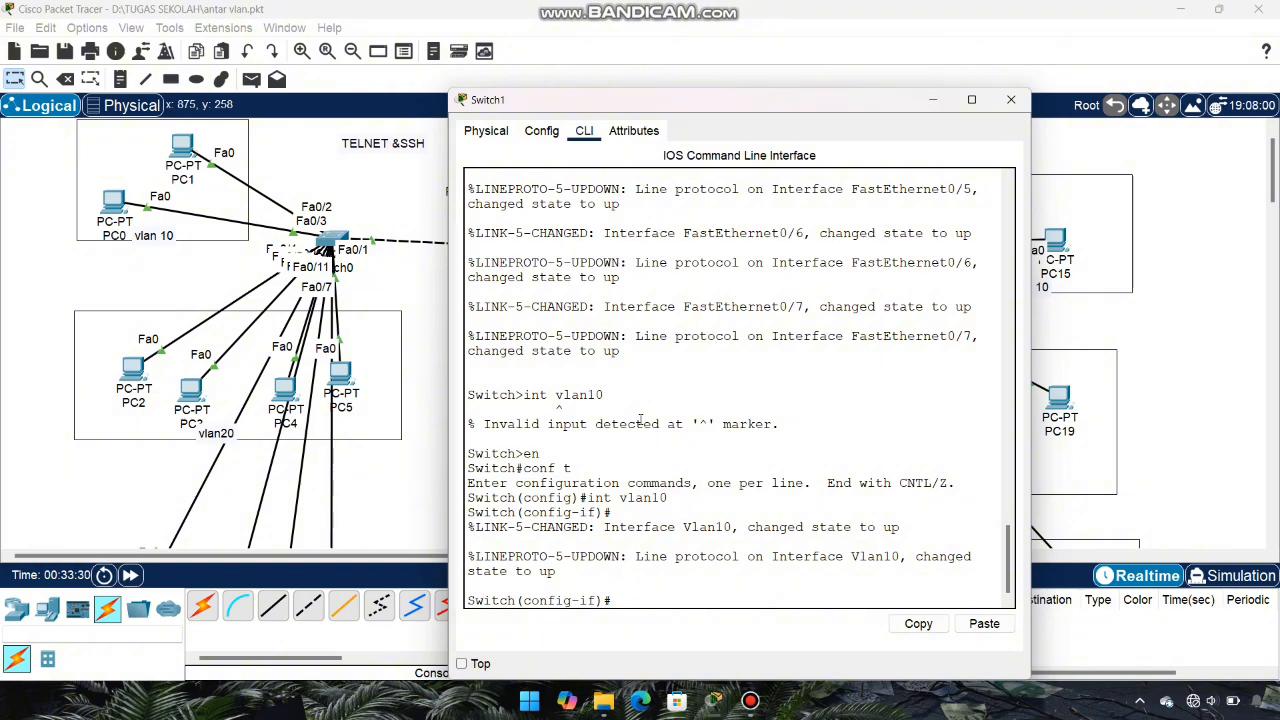
text(ip add)
key(Tab)
text(10)
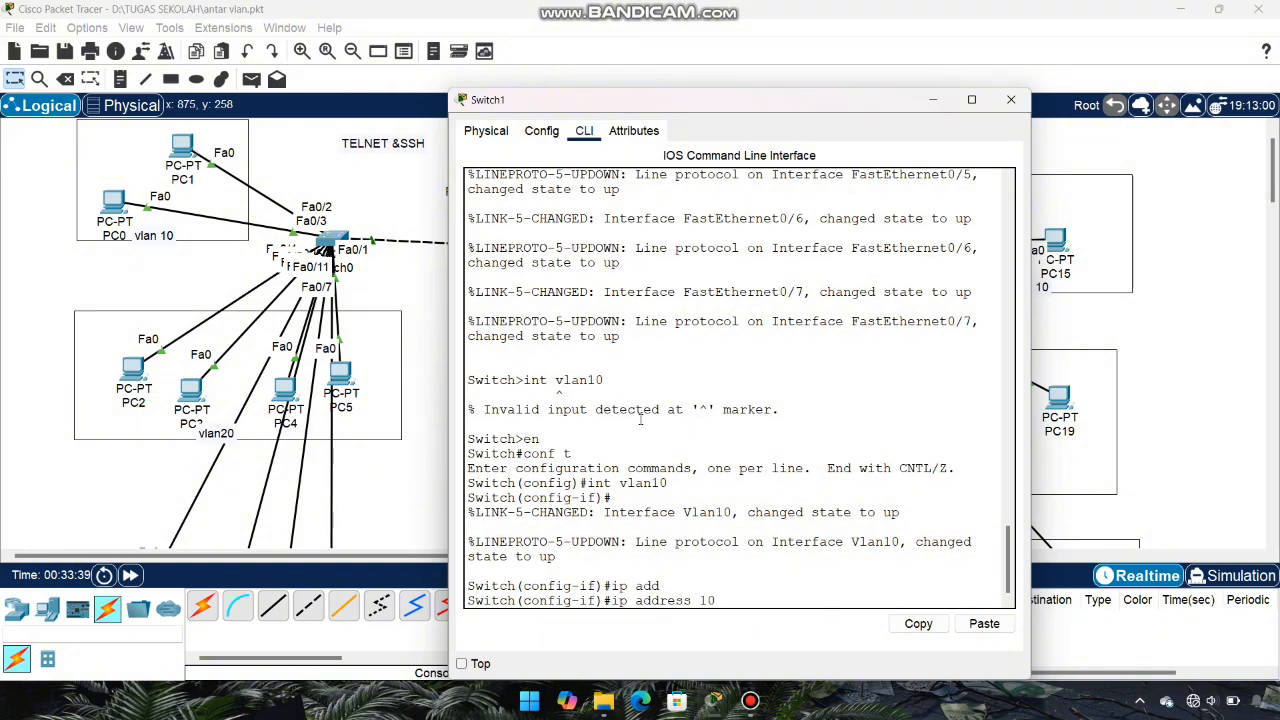
text(.10.10.99 255.255.255)
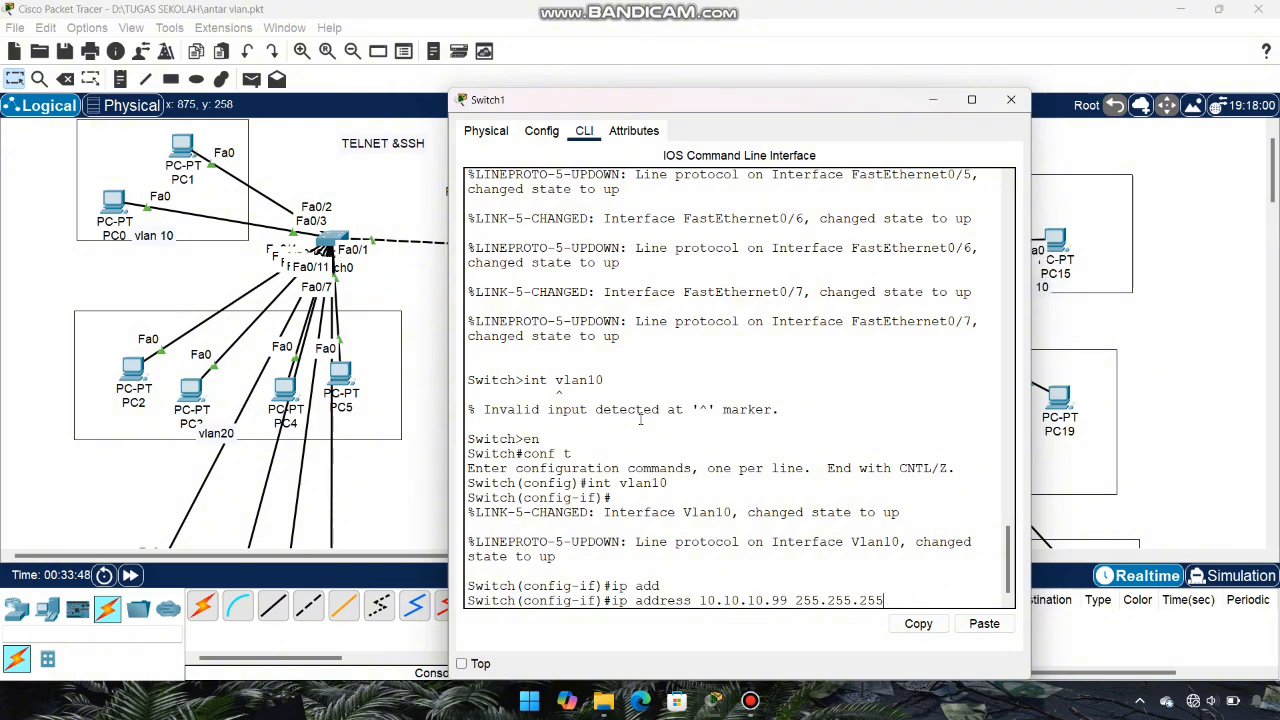
text(.0)
key(Return)
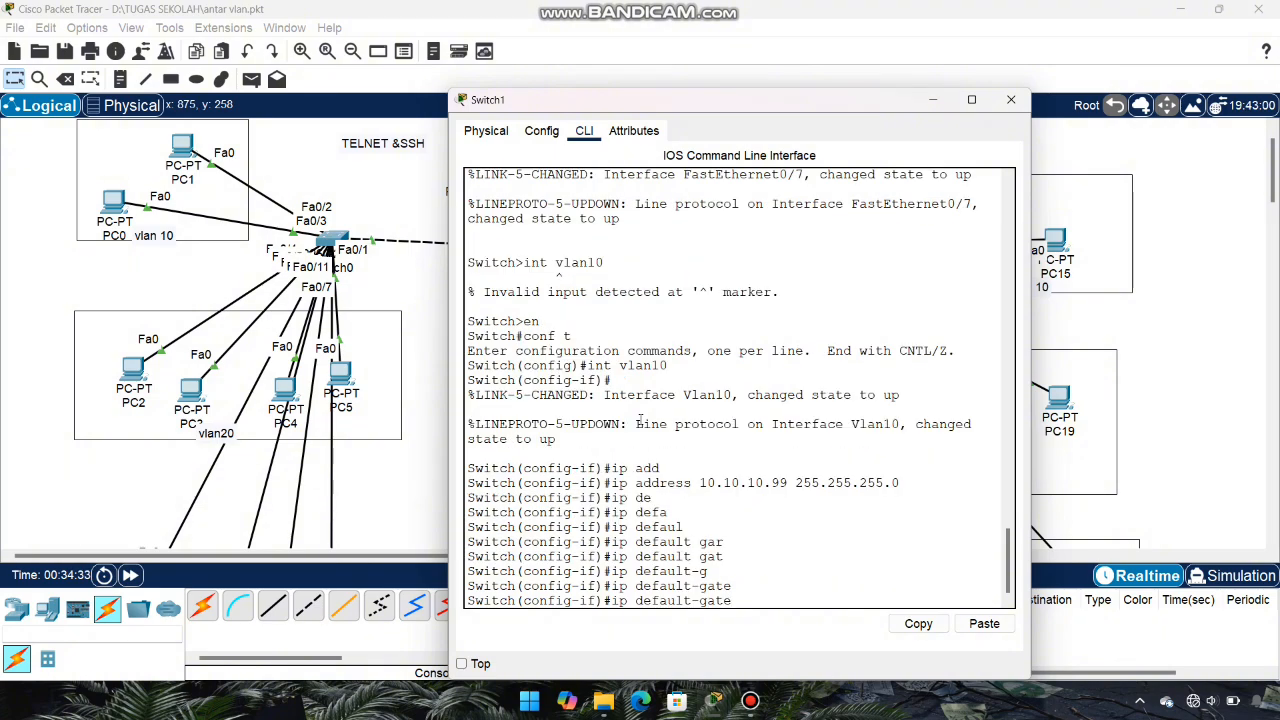
text(way)
text(10.10.10.1)
key(Return)
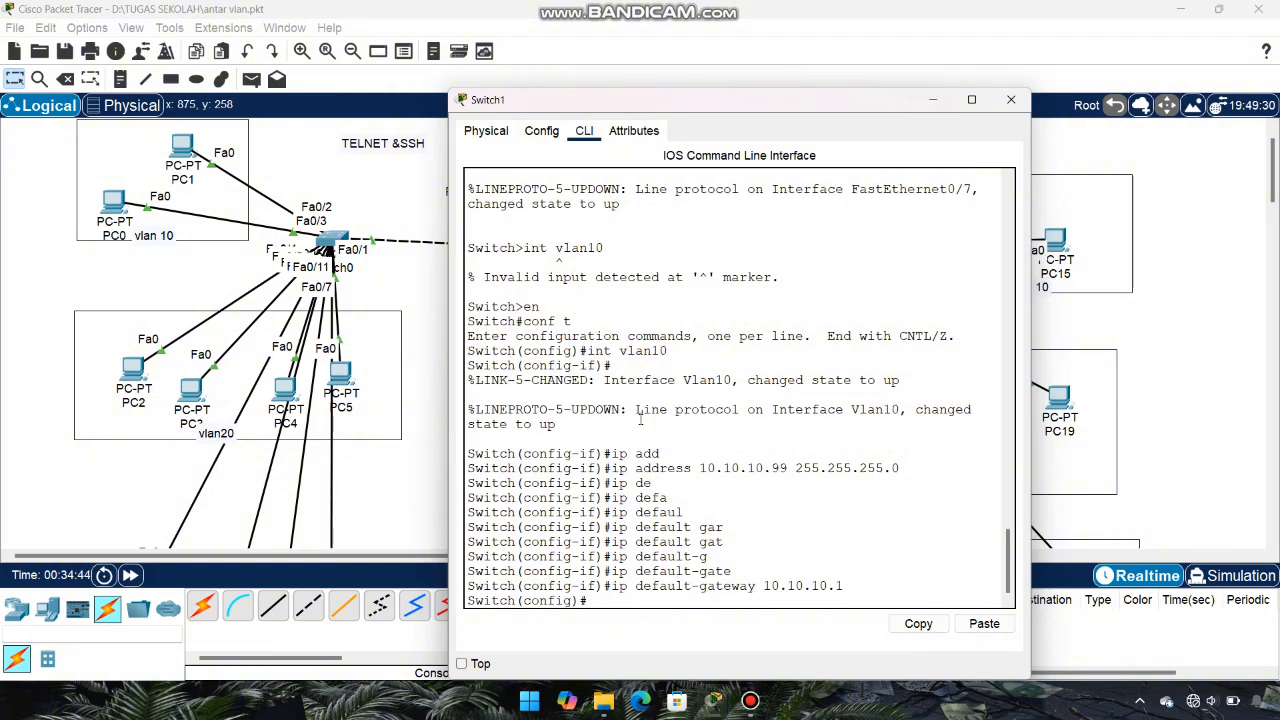
text(exit)
key(Return)
key(Return)
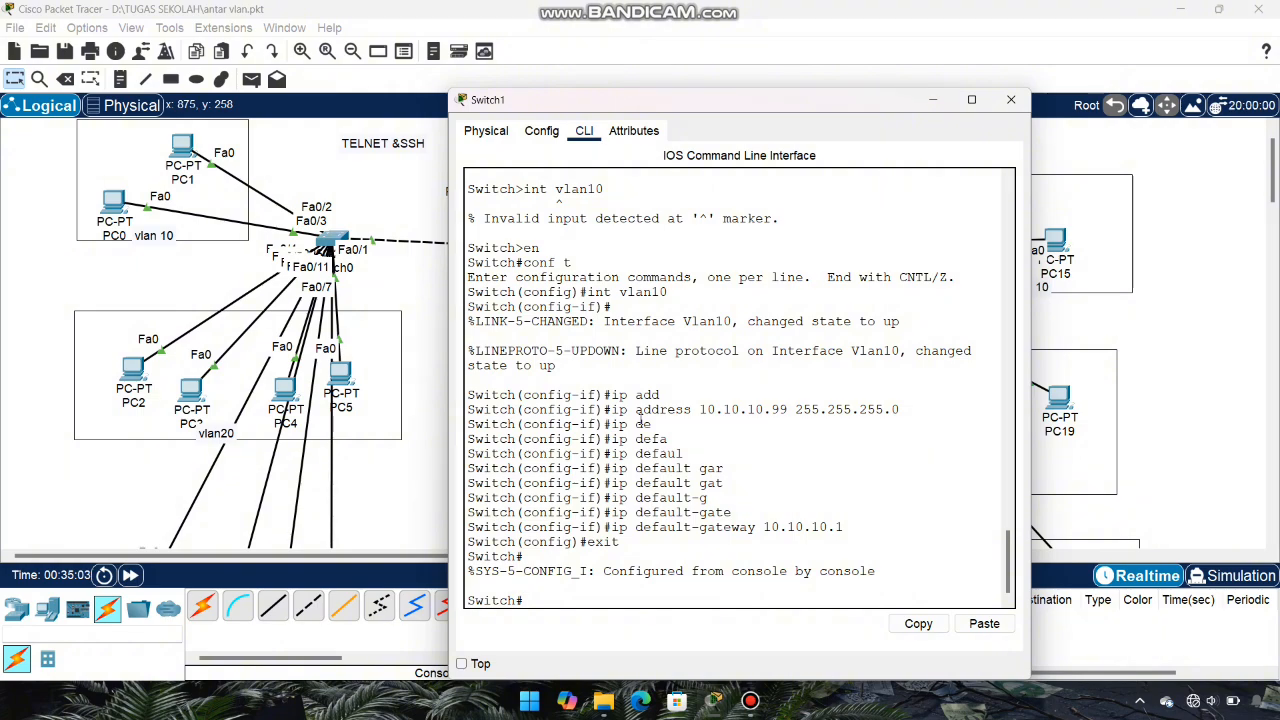
Step: Give Vlan20 address 20.20.20.99 255.255.255.0 and default gateway 20.20.20.1
text(conf t)
key(Return)
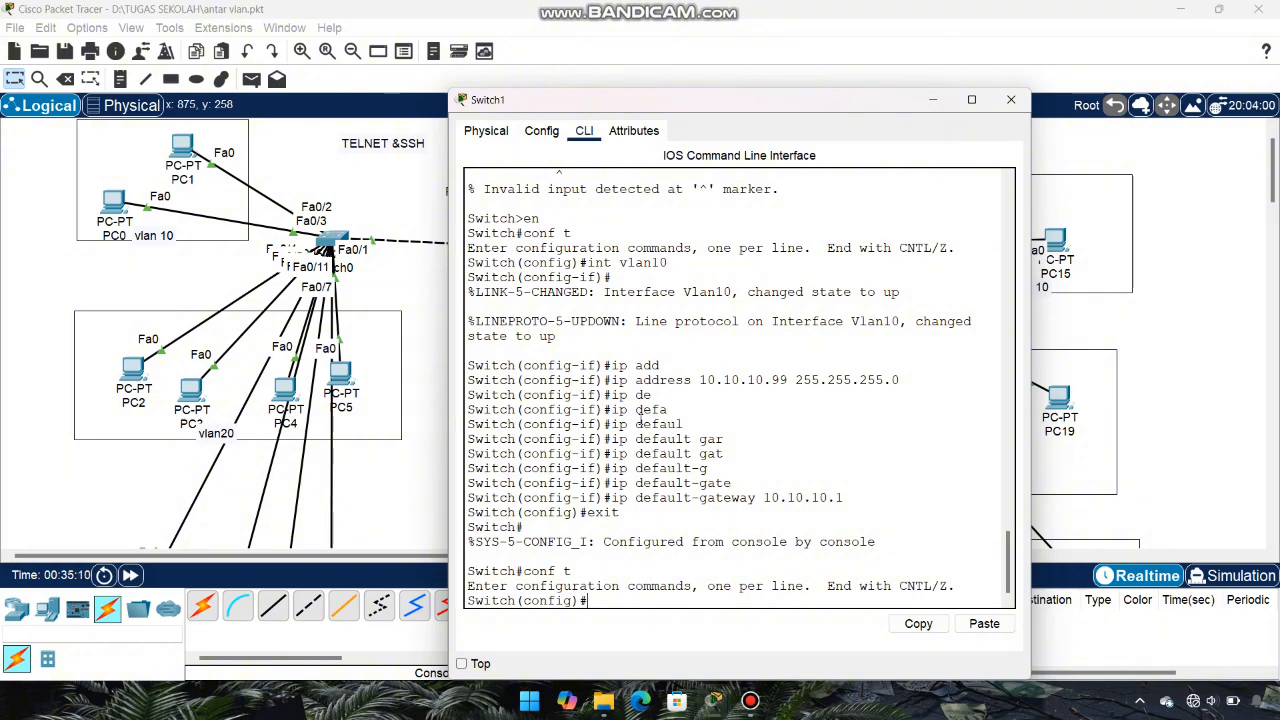
text(int vlan 20)
key(BackSpace)
key(BackSpace)
text(20)
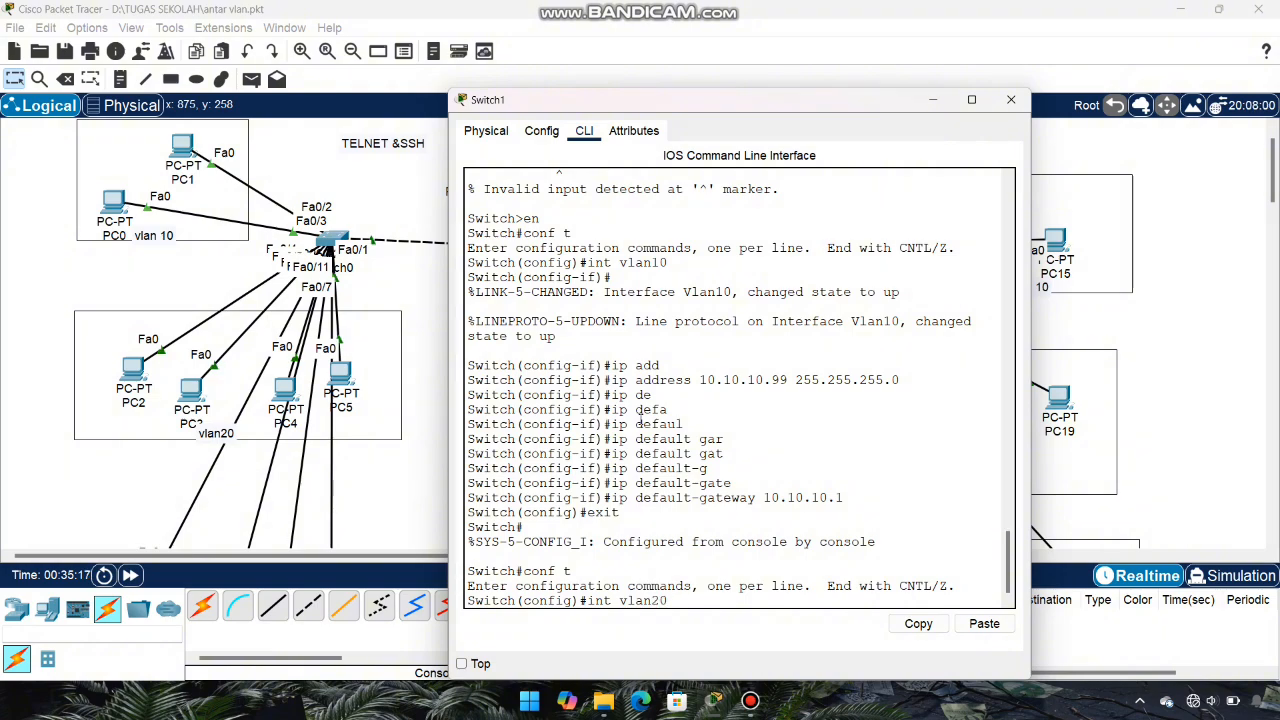
key(Return)
key(Return)
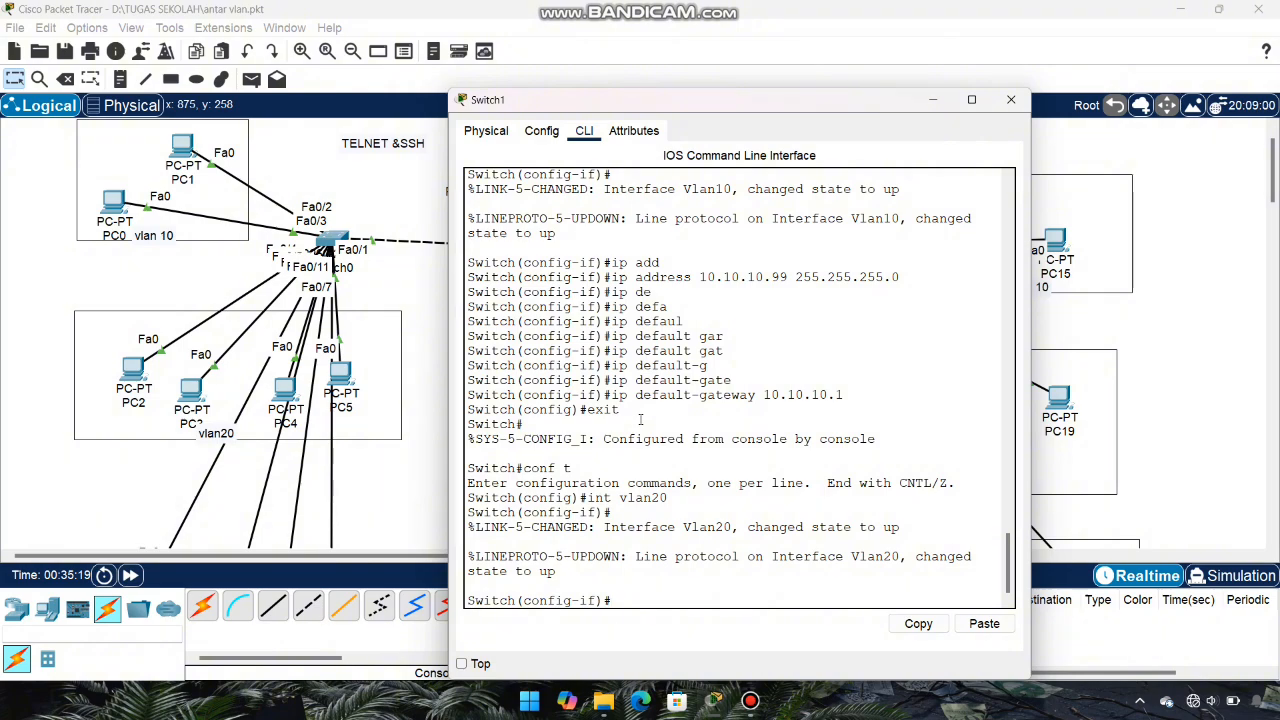
text(ip ad)
key(Tab)
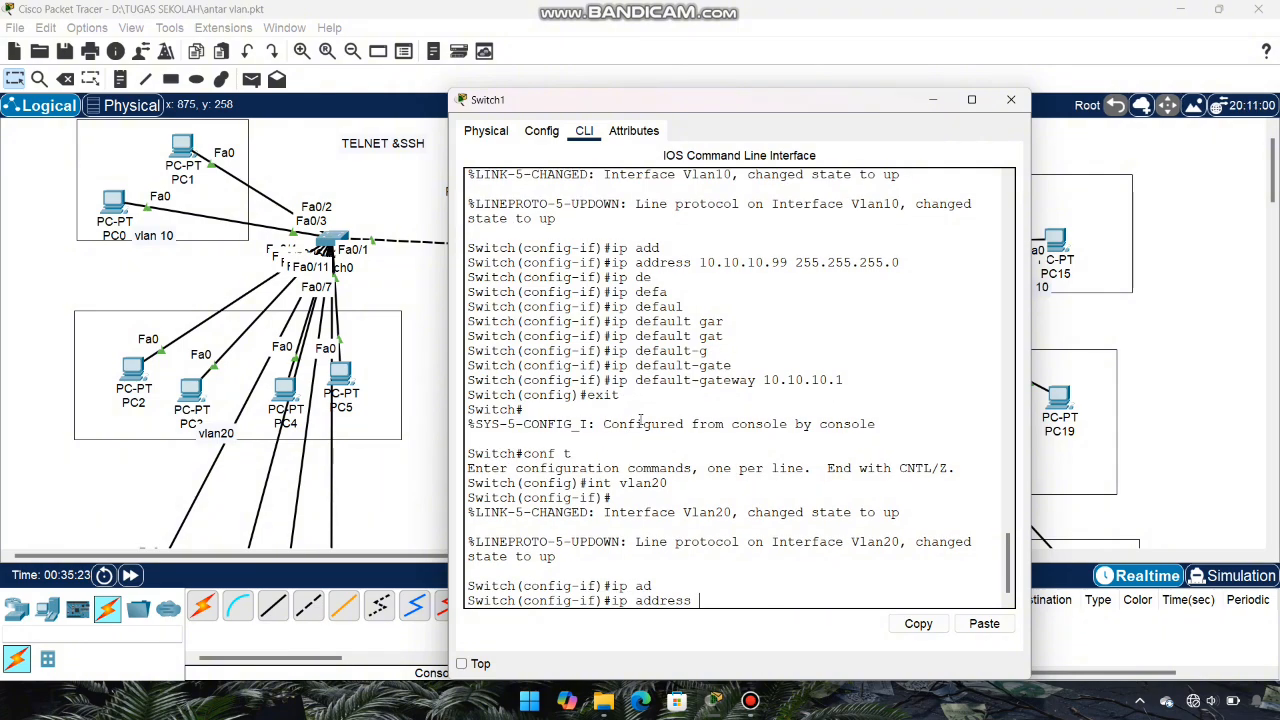
text(20.20.20)
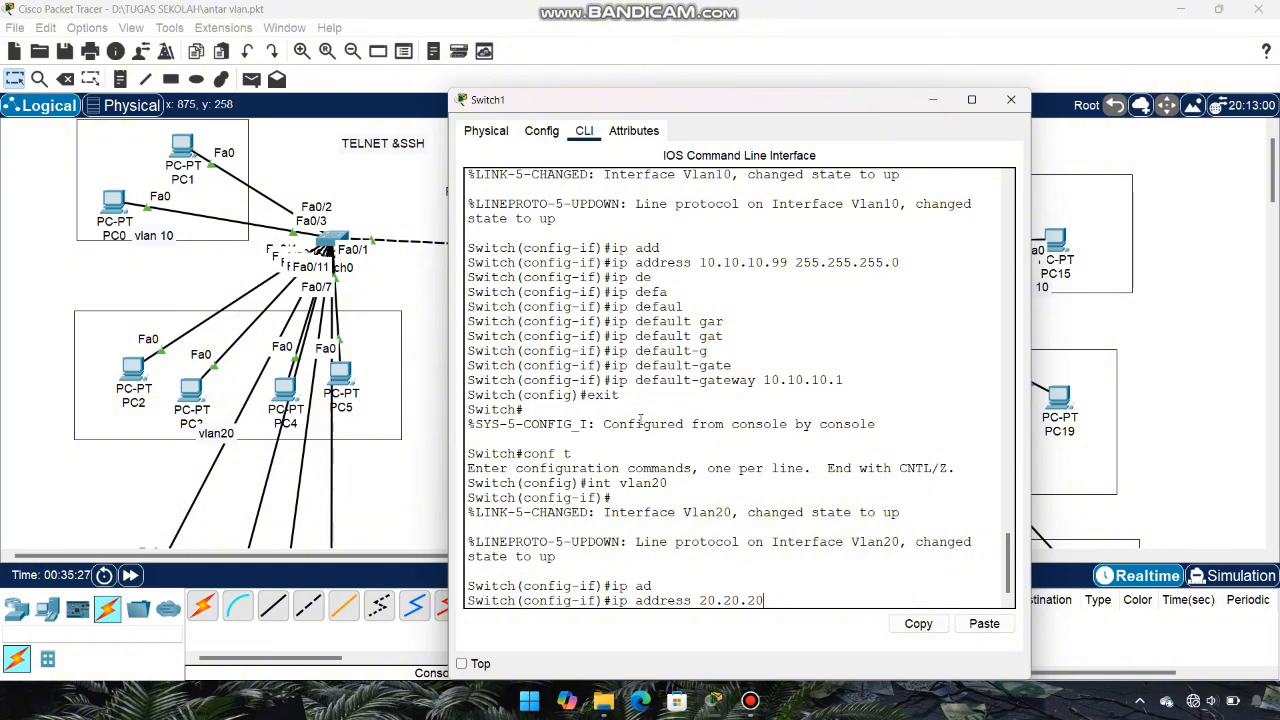
text(.99 255.255.255.0)
key(Return)
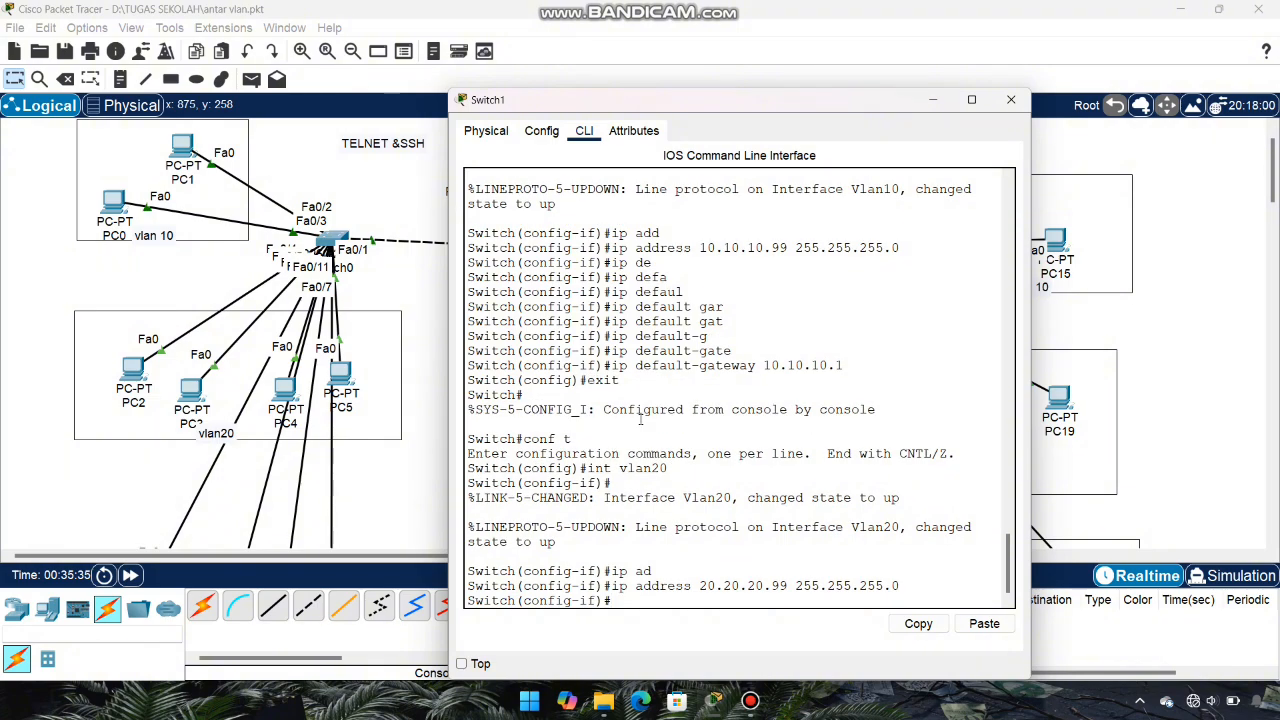
text(ip default)
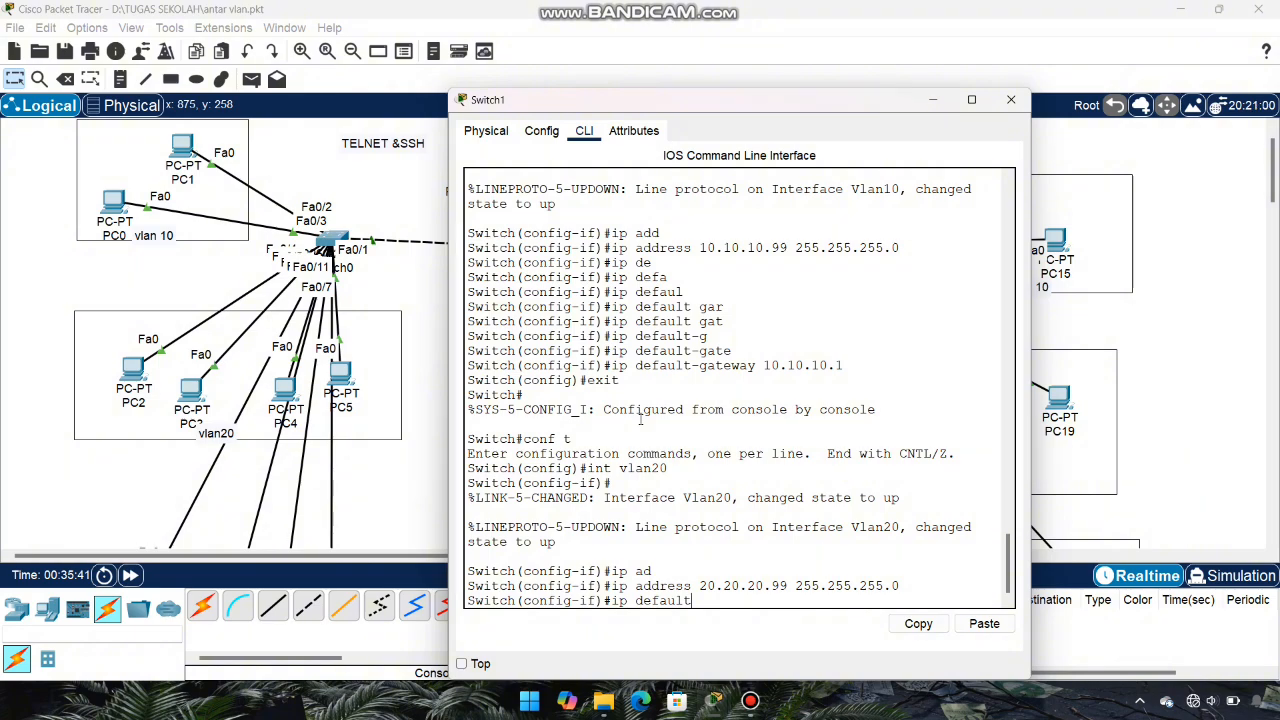
text(-gateway 20.20.20.)
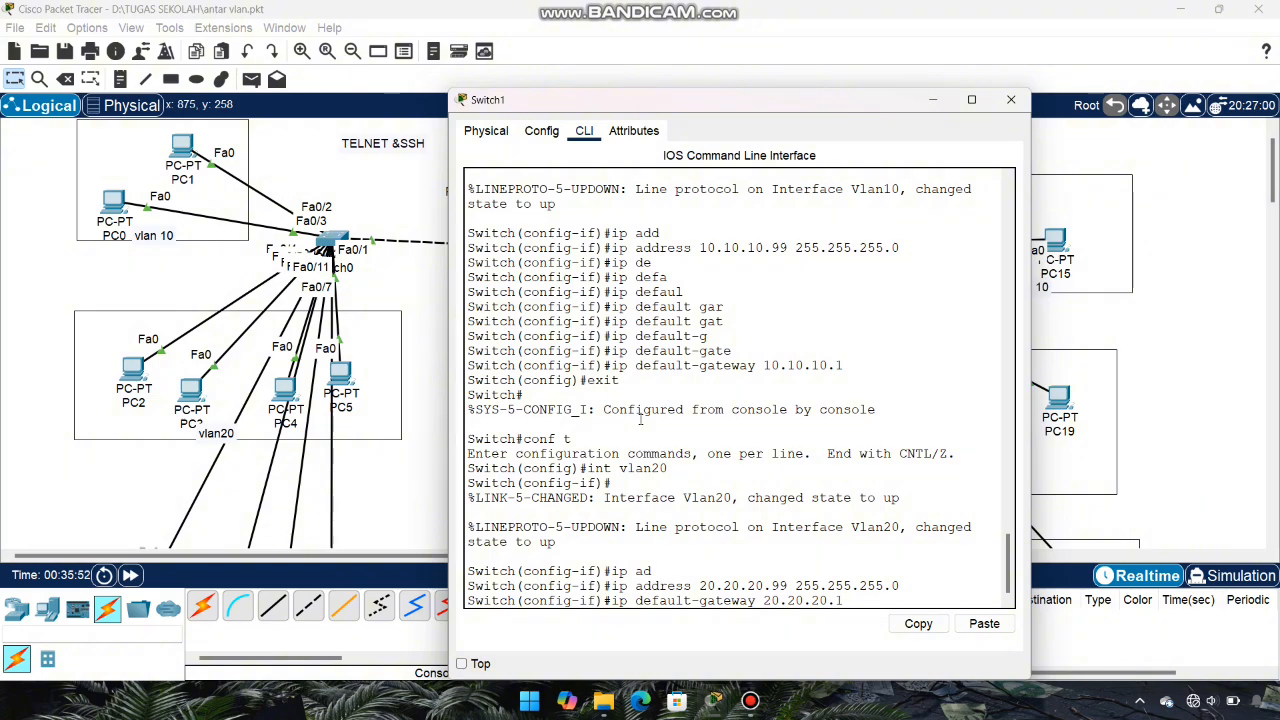
text(1)
key(Return)
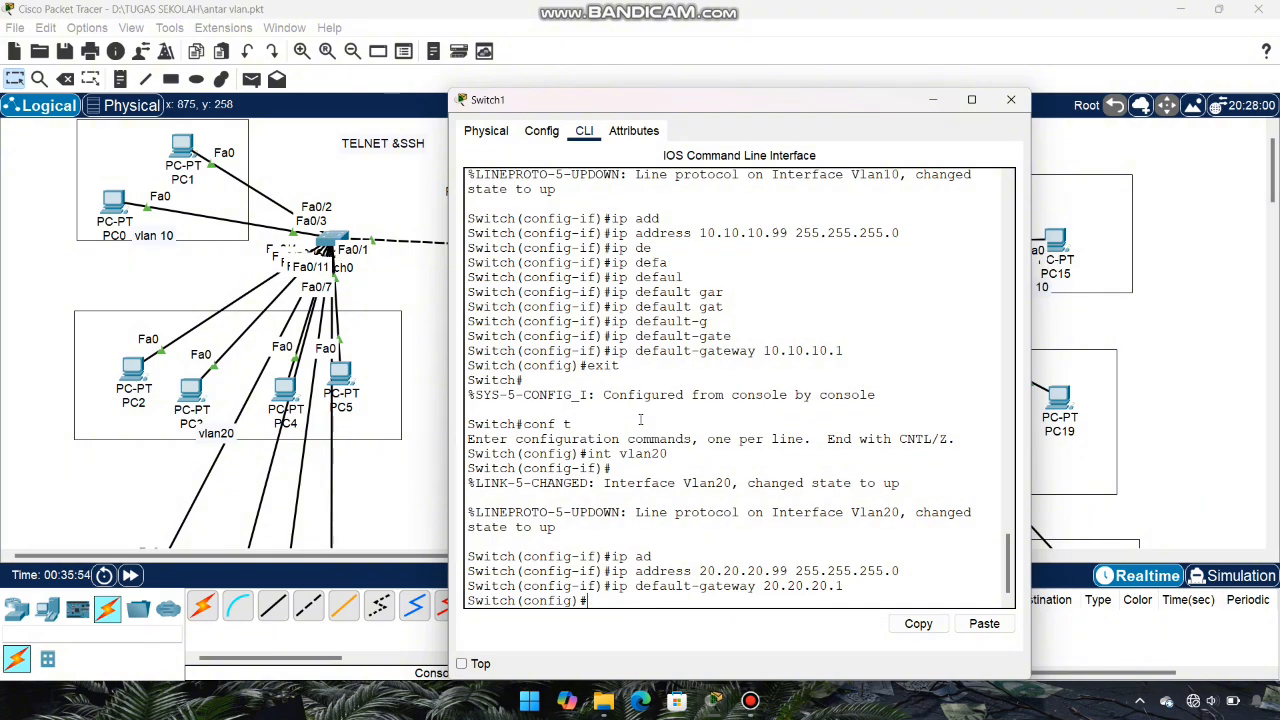
text(do show ip int brief)
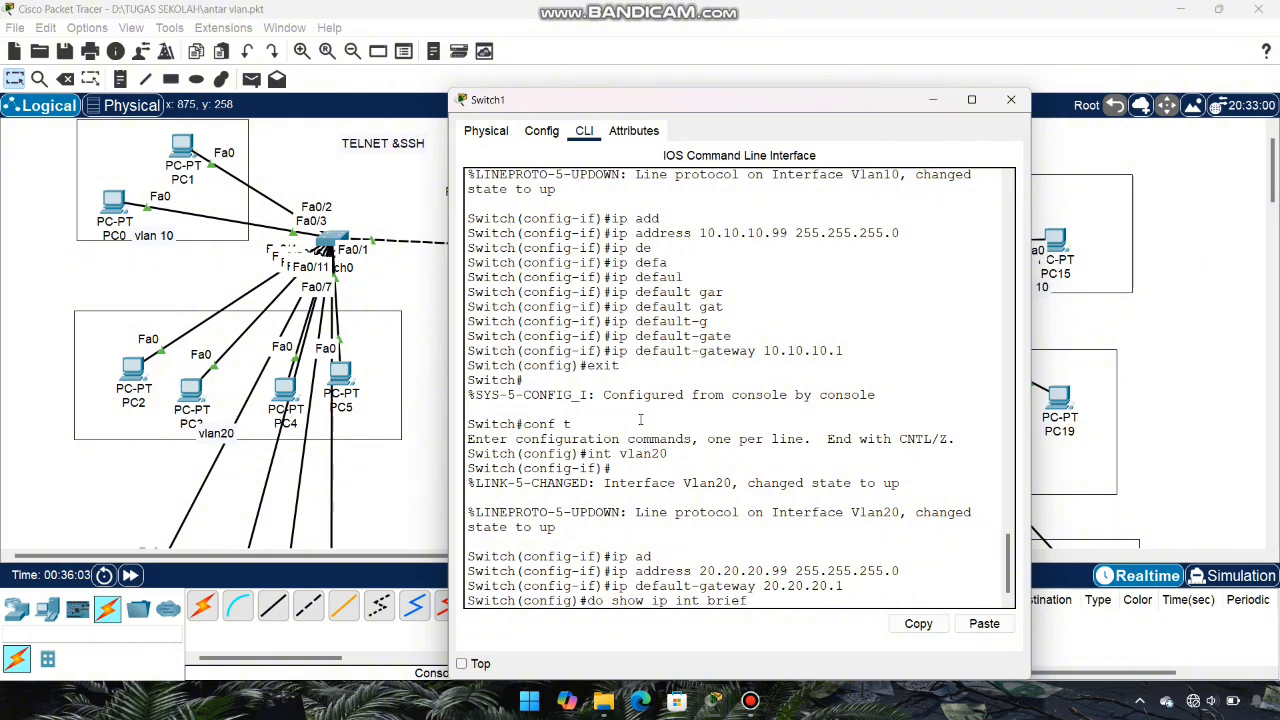
Step: Show Switch1's interface brief and highlight the up Vlan10 (10.10.10.99) and Vlan20 (20.20.20.99) rows
key(Return)
key(space)
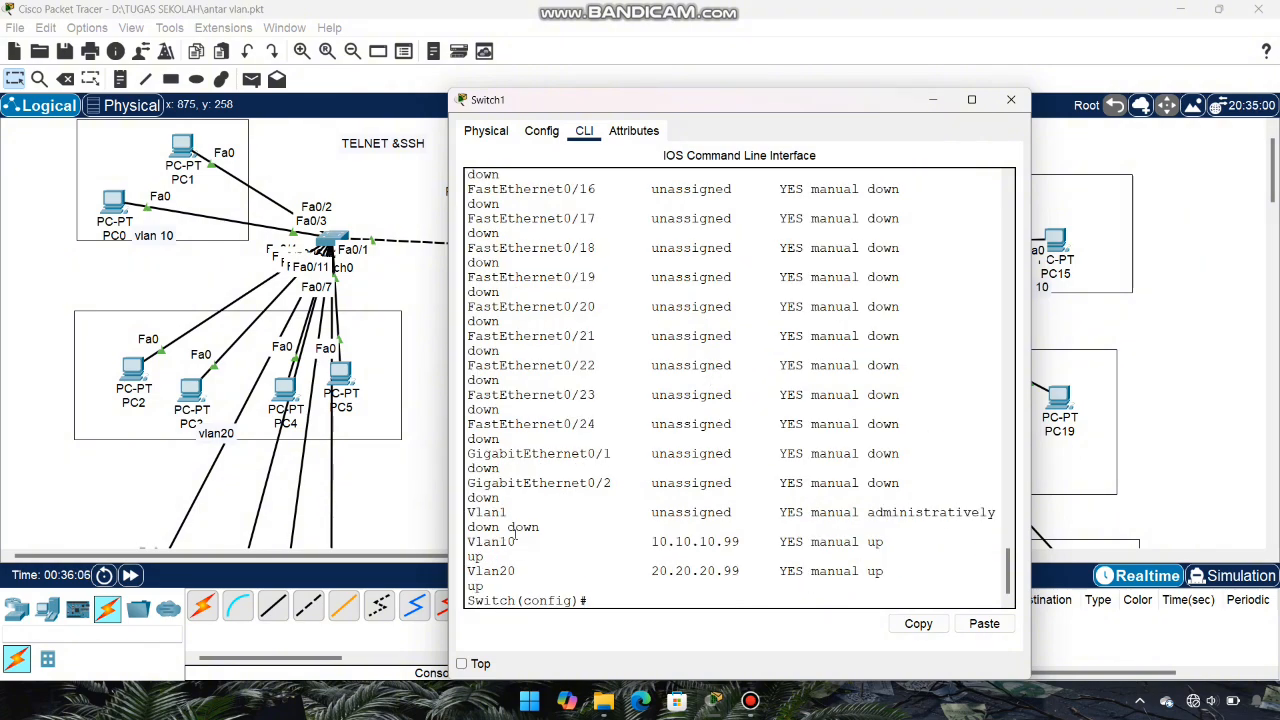
drag(467, 570, 895, 576)
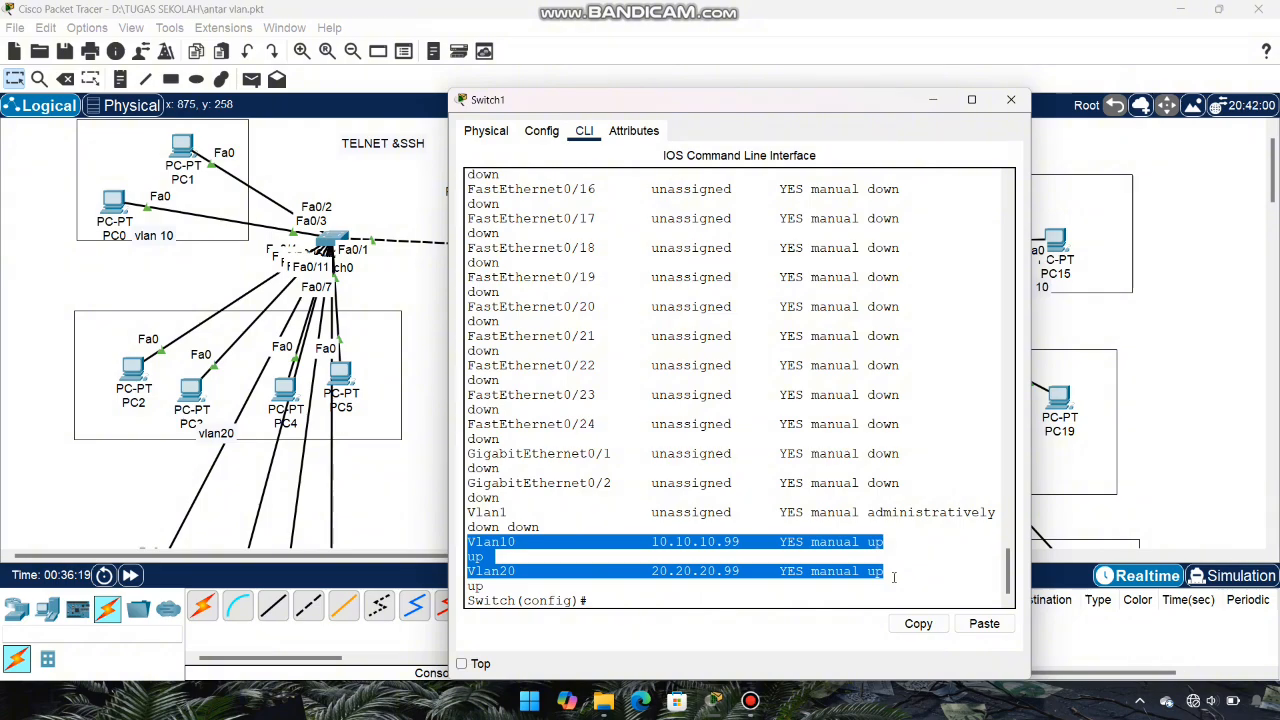
click(894, 577)
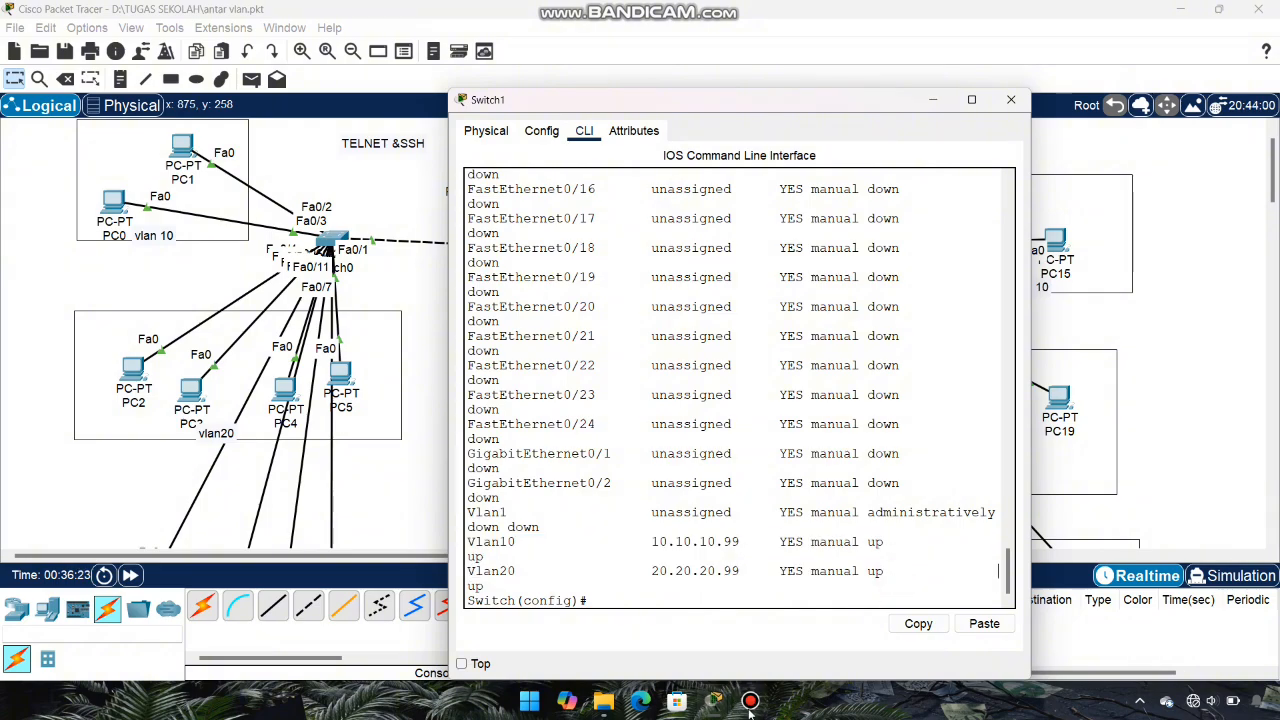
Step: Rename Switch1 to sw-sekolahan
mouse_move(757, 707)
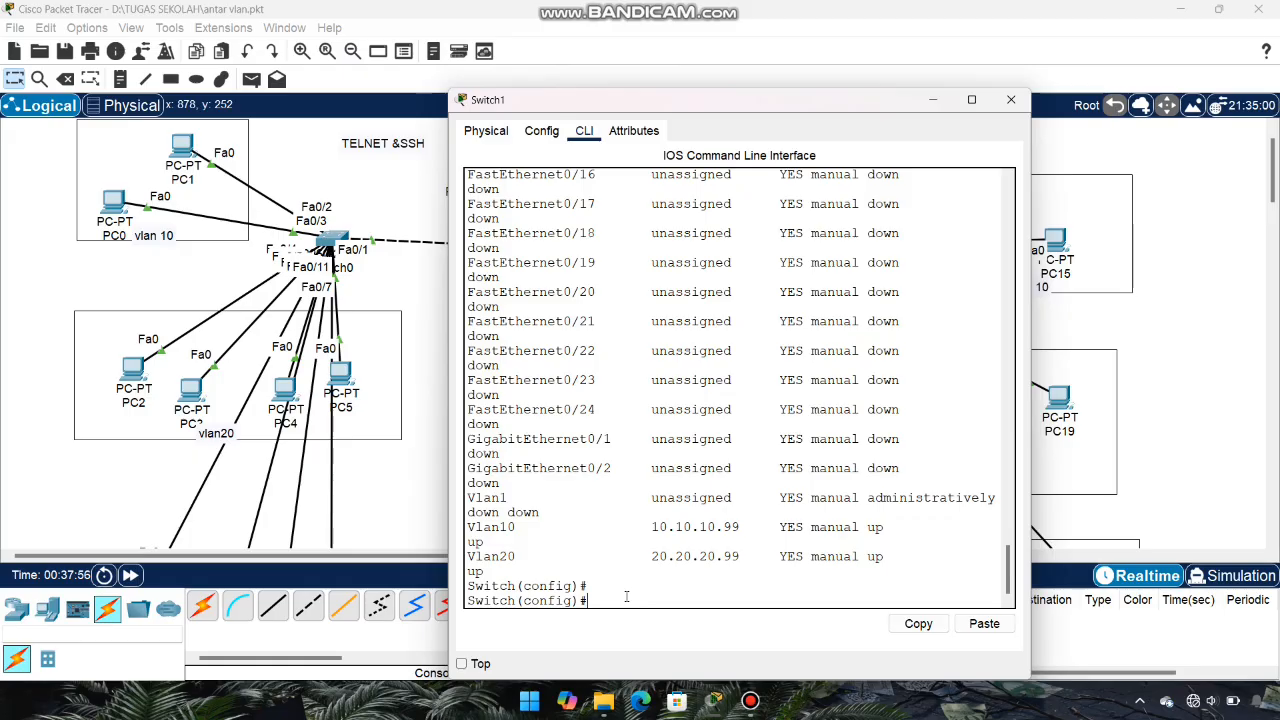
text(host)
key(Tab)
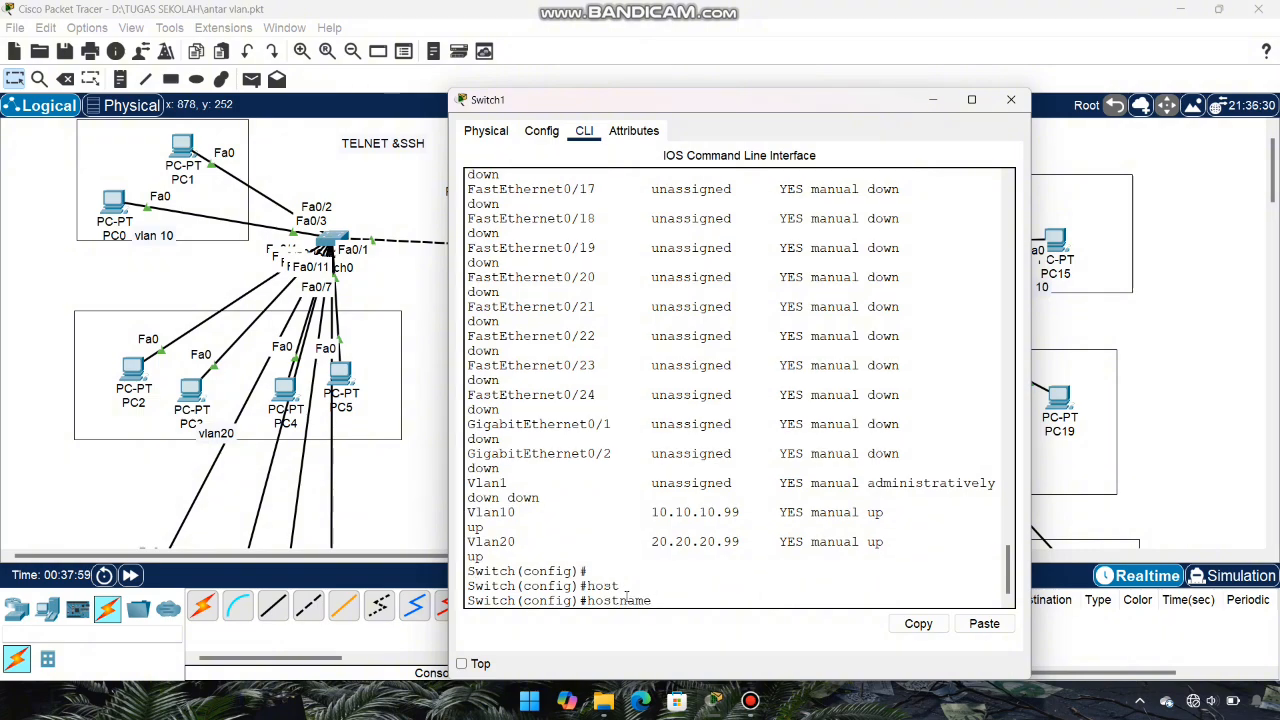
text(sw-sekolahan)
key(Return)
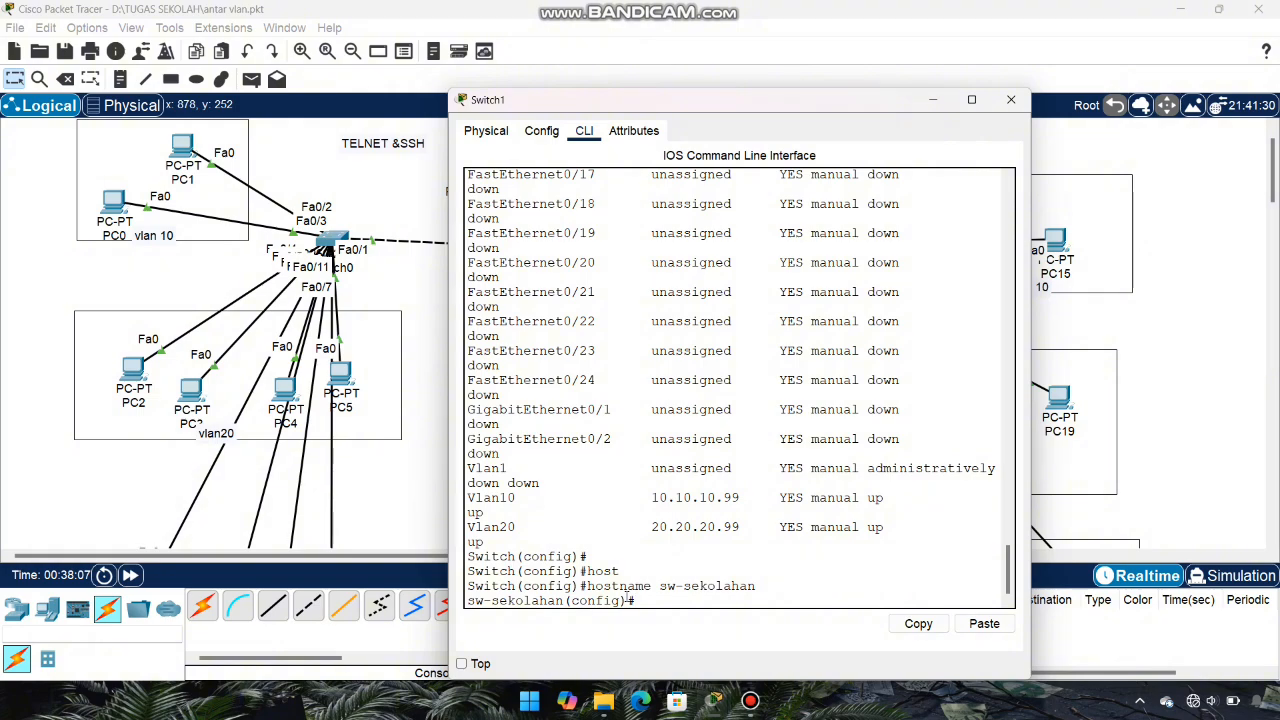
Step: Set the switch's IP domain name to sw-sekolahan.id.com
text(ip domain-n)
key(Tab)
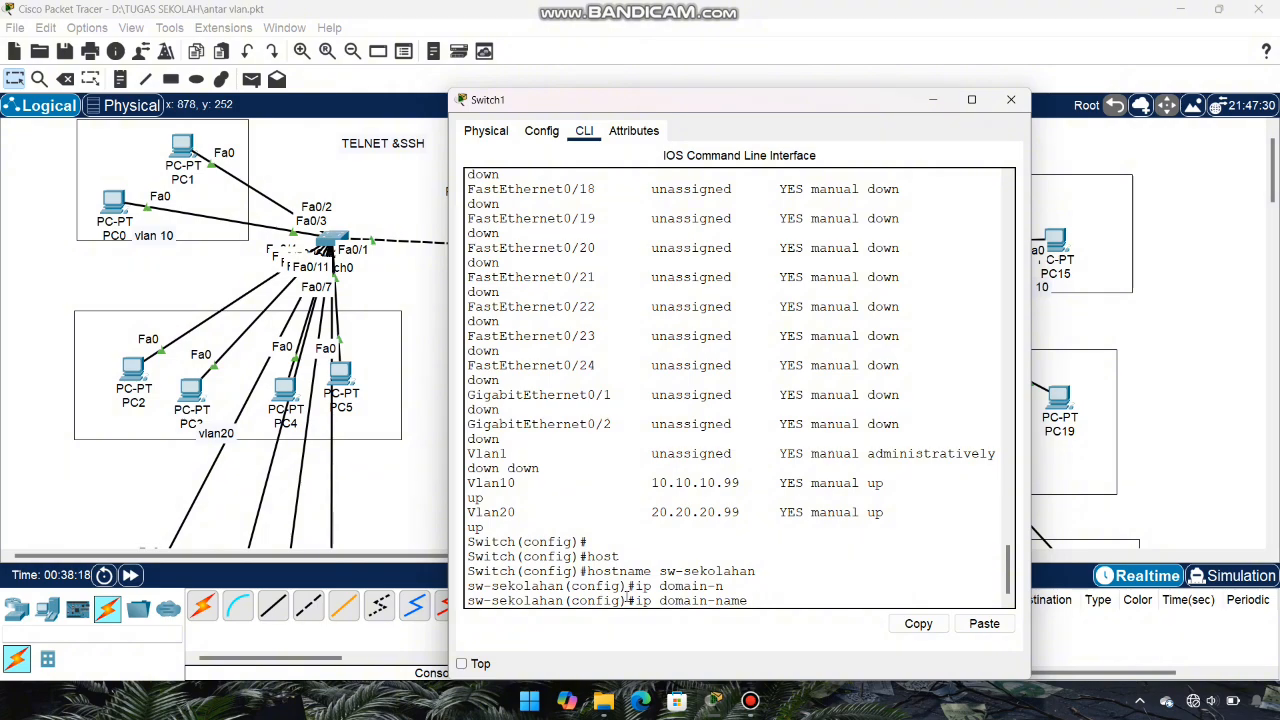
text(sw-)
text(sekolahan.id.com)
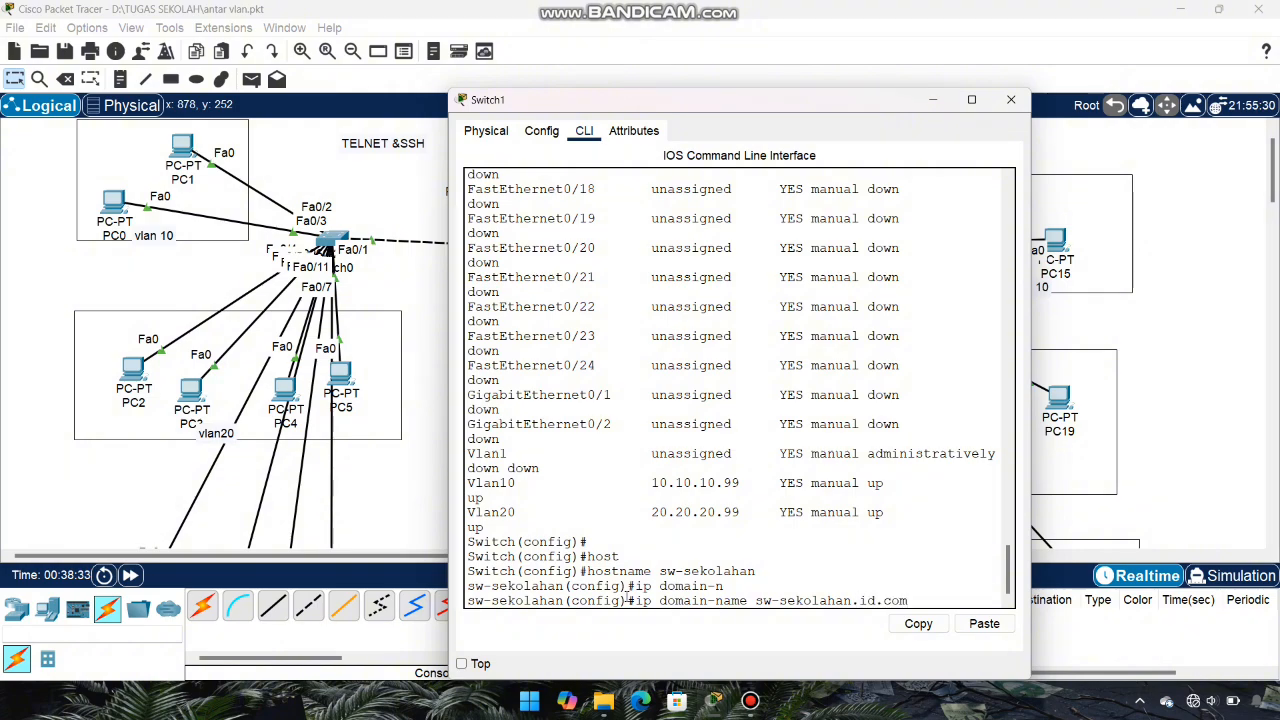
key(Return)
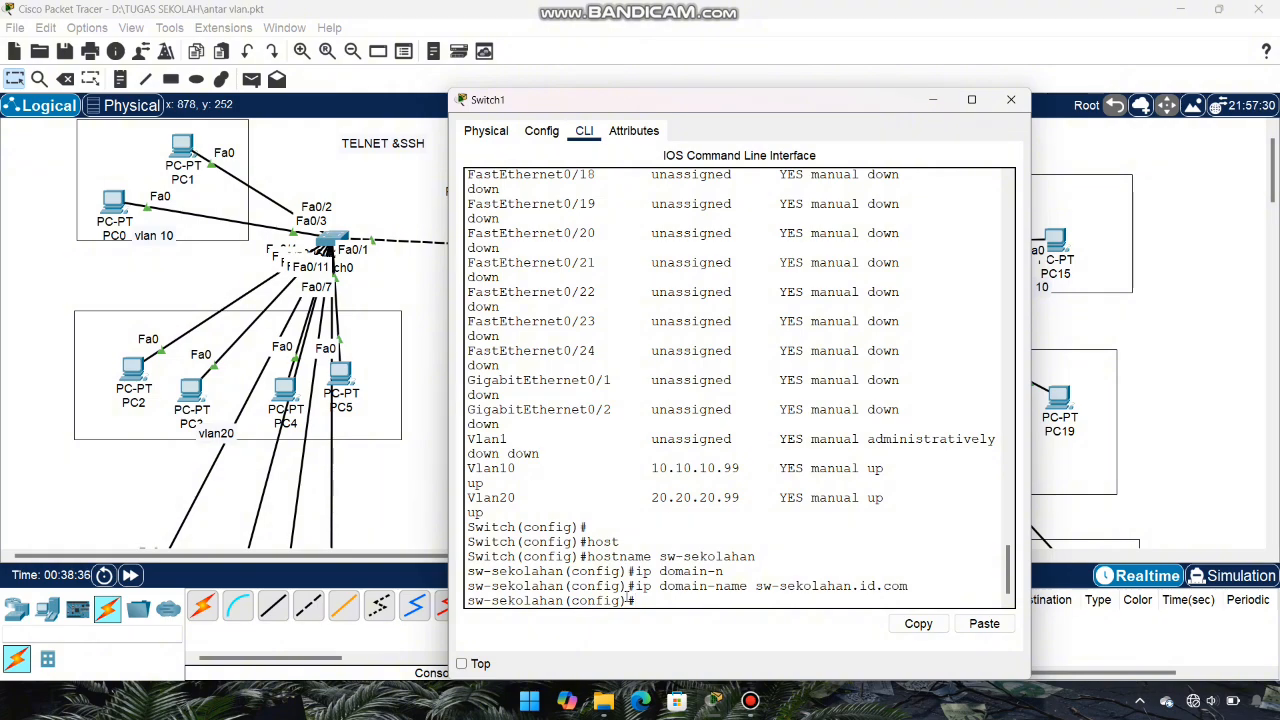
Step: Generate 1024-bit RSA keys on the switch
text(cry)
key(Tab)
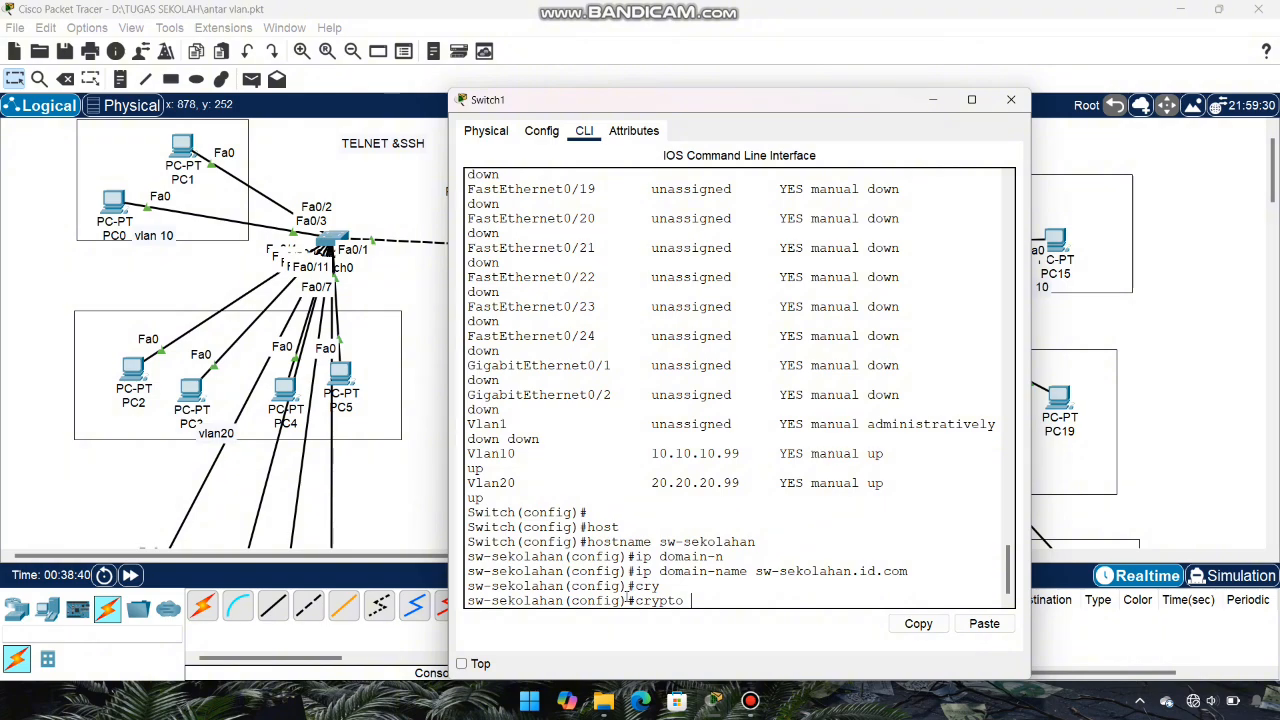
text(key)
key(Tab)
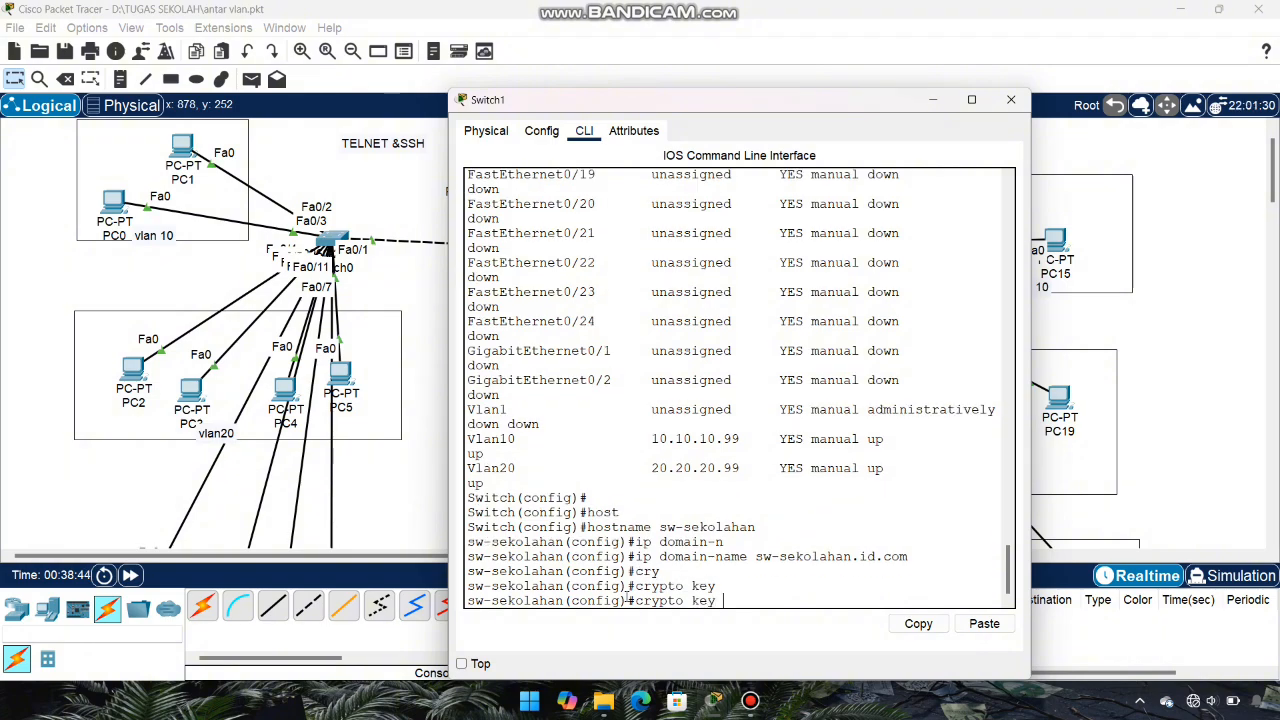
text(ge)
key(Tab)
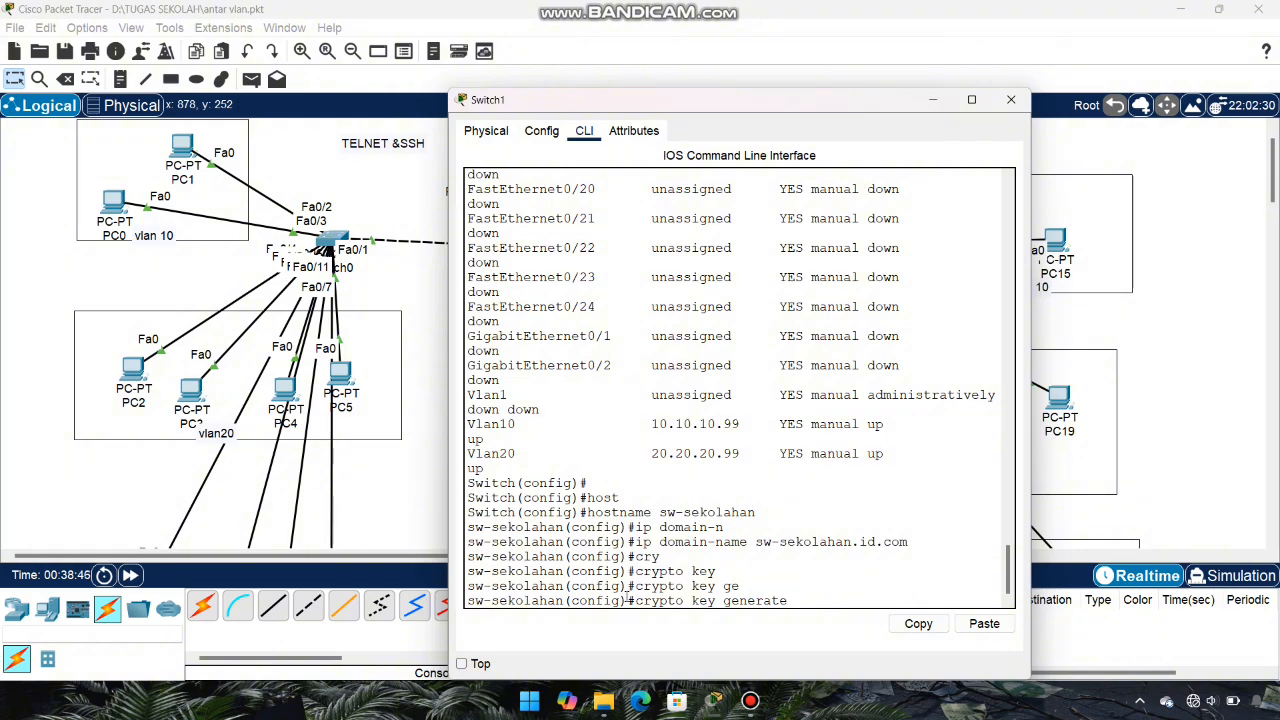
text(rsa)
key(Return)
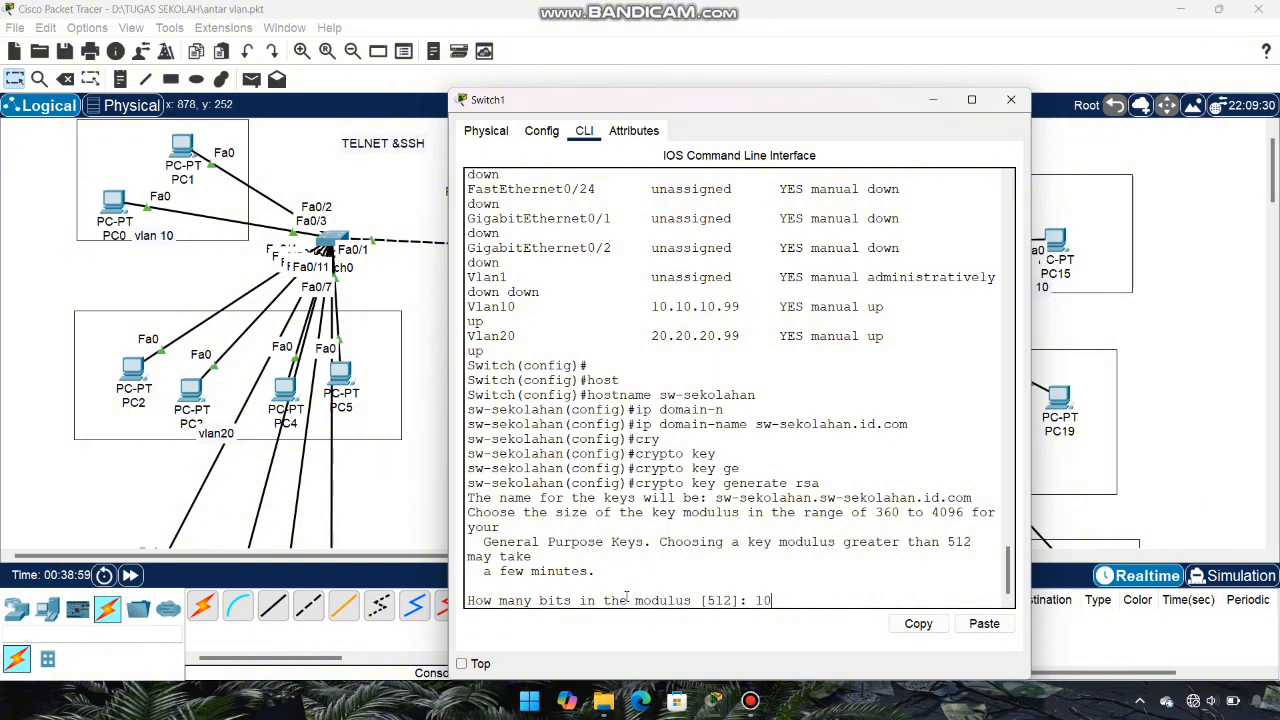
text(10)
text(24)
key(Return)
text(user)
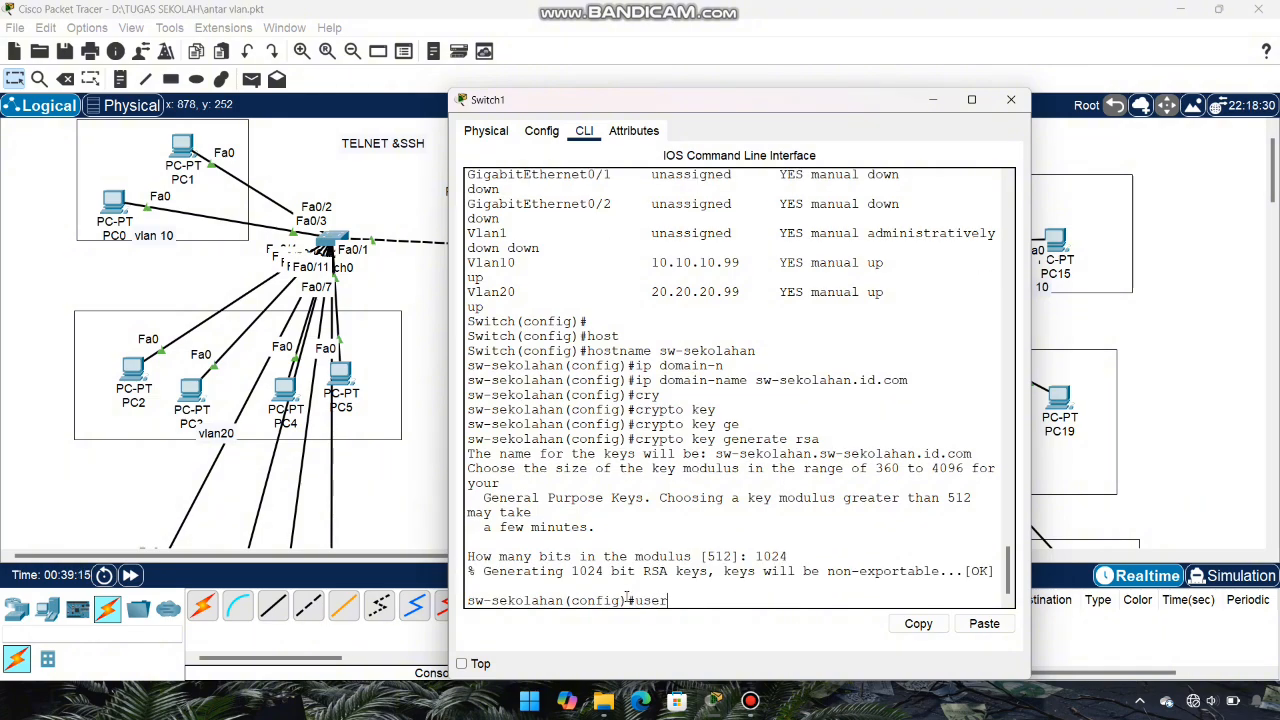
text(name)
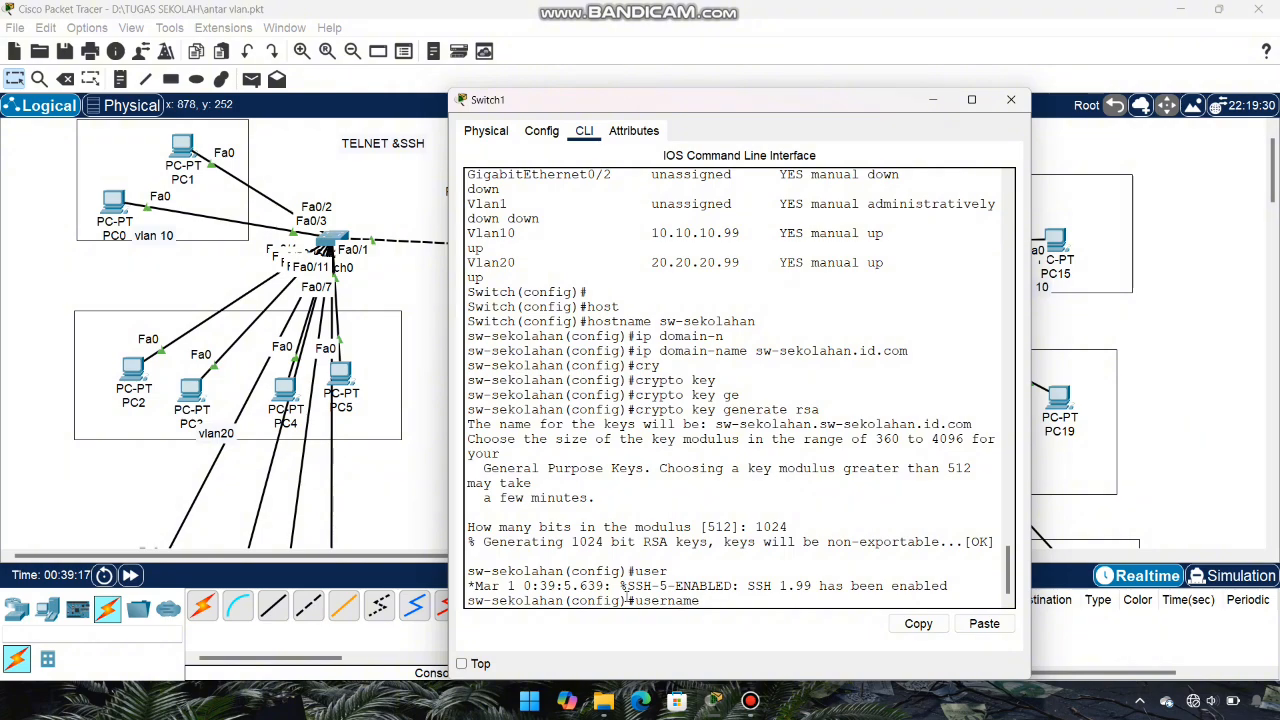
text( admin2 pas)
Step: Create the switch's local login user with its password
key(Tab)
text(admin)
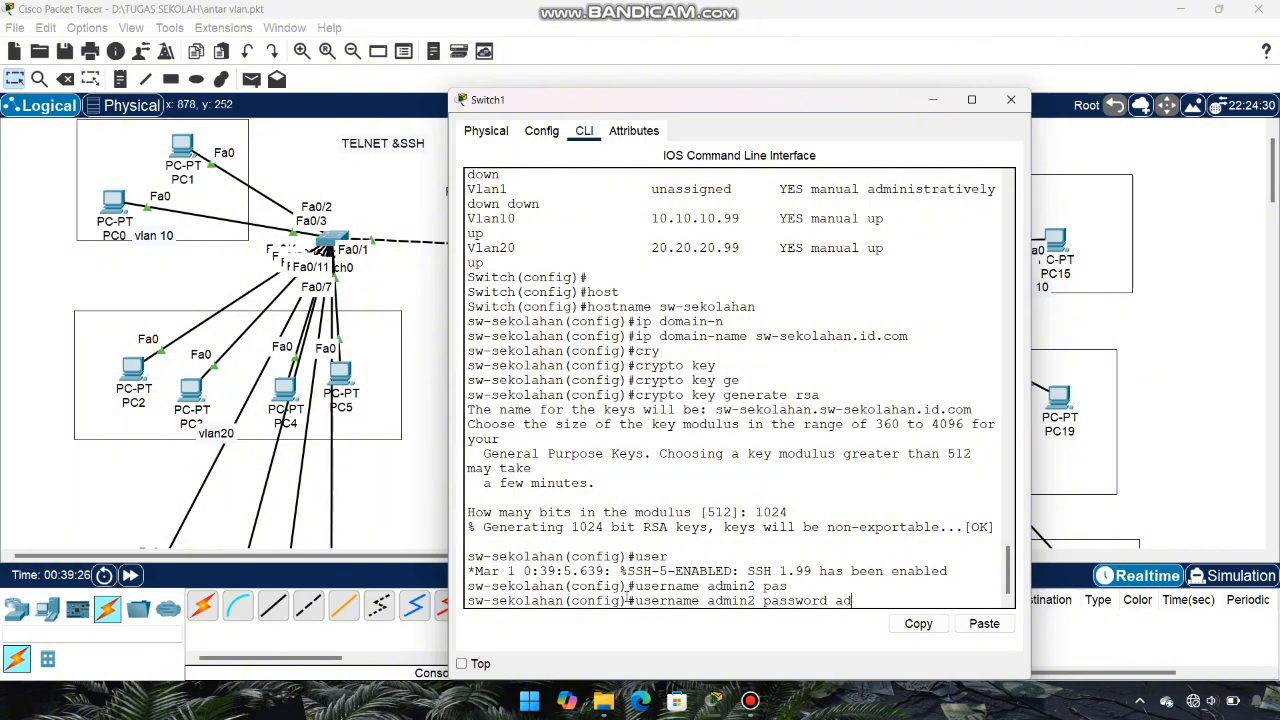
text(2)
key(Return)
Step: Make vty lines 0–2 SSH-only with login local, then exit line configuration
text(line)
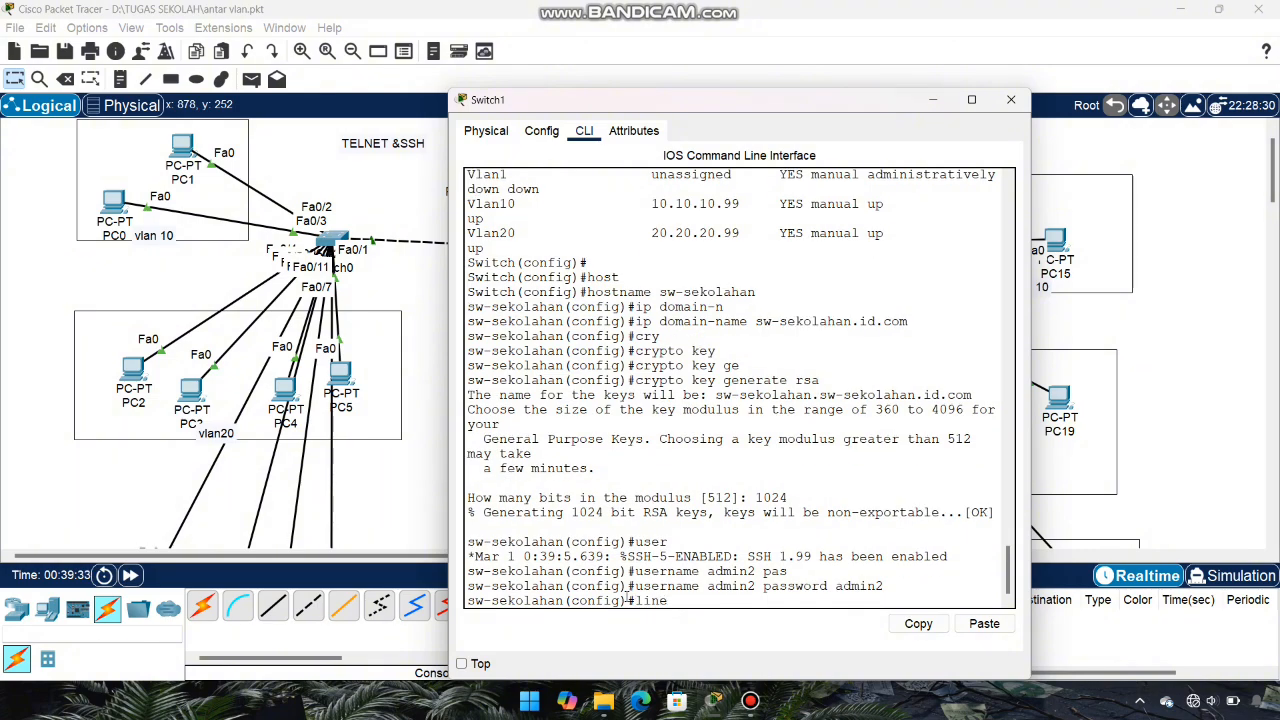
text( vty 0 2)
key(Return)
text(tra)
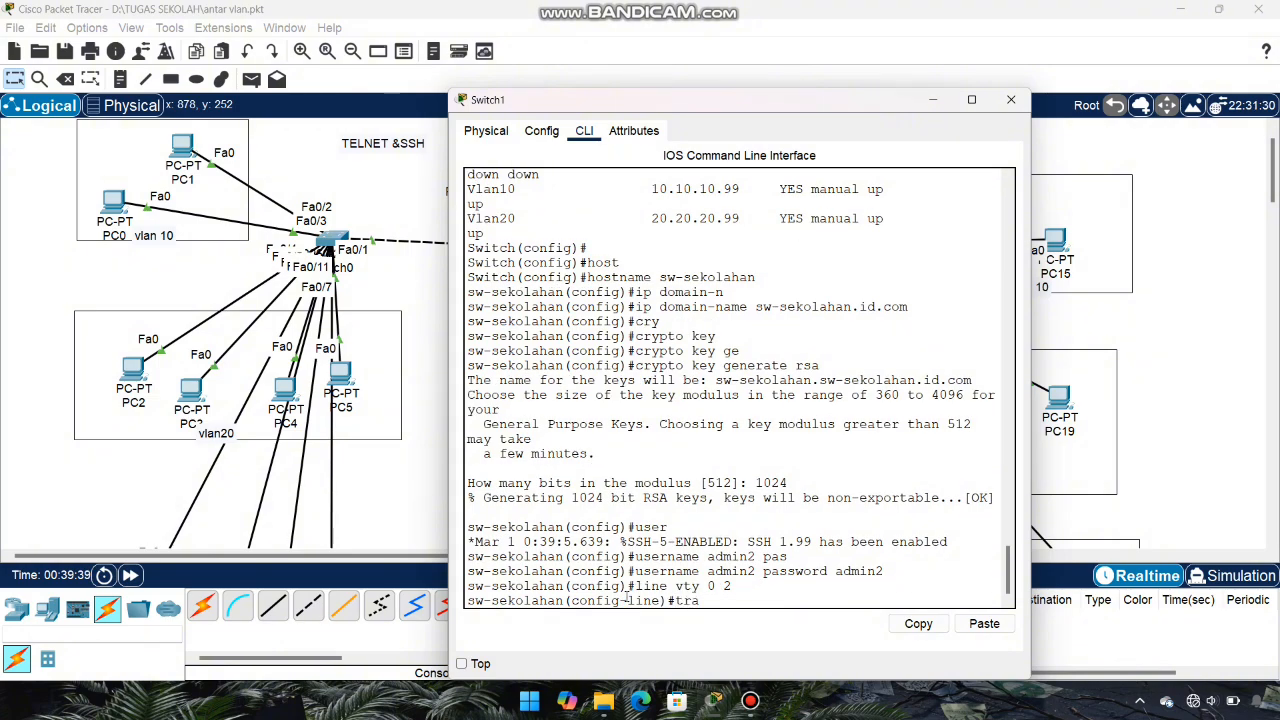
key(Tab)
text(in)
key(Tab)
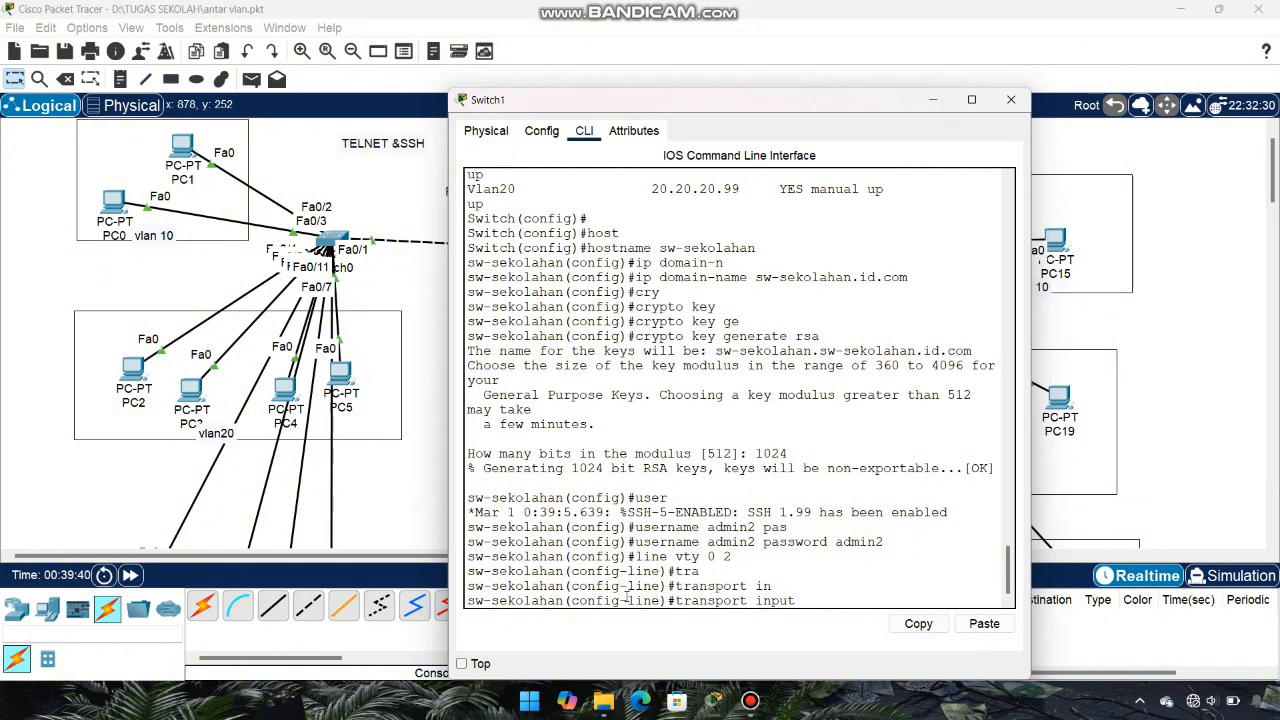
text(ssh)
key(Return)
text(lahan(config-line)#l)
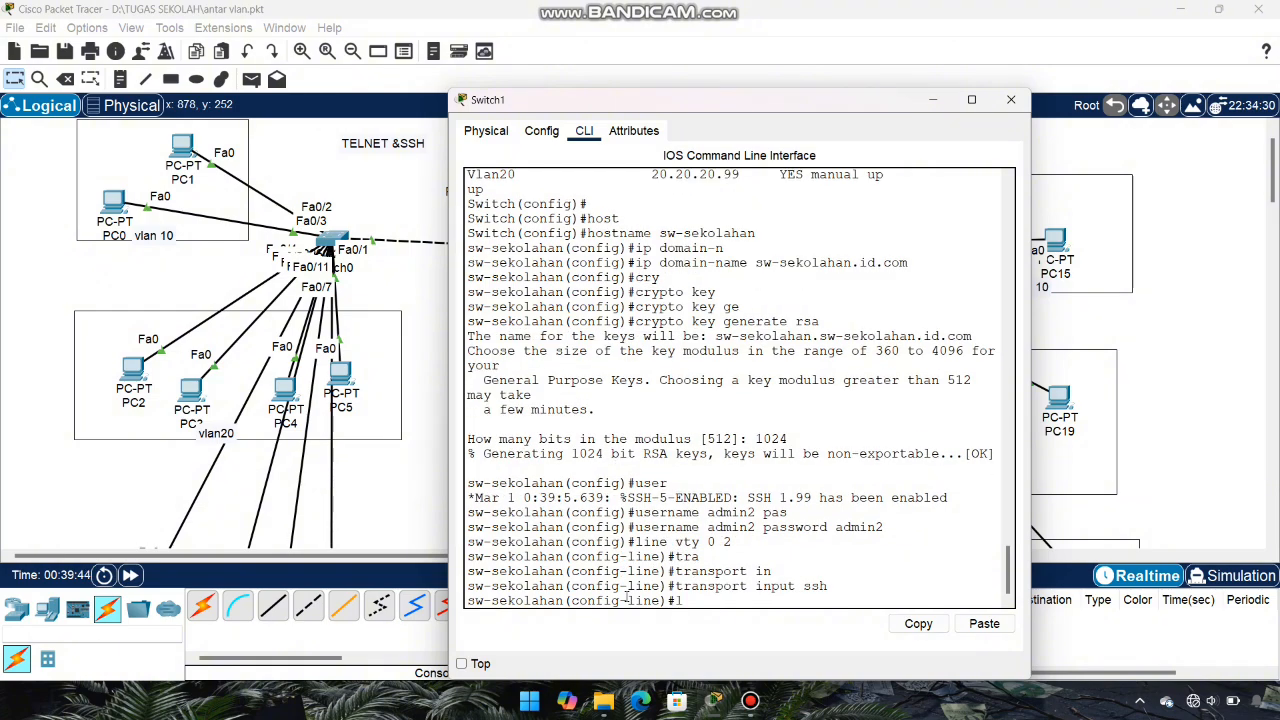
text(ogin loca)
text(l)
key(Return)
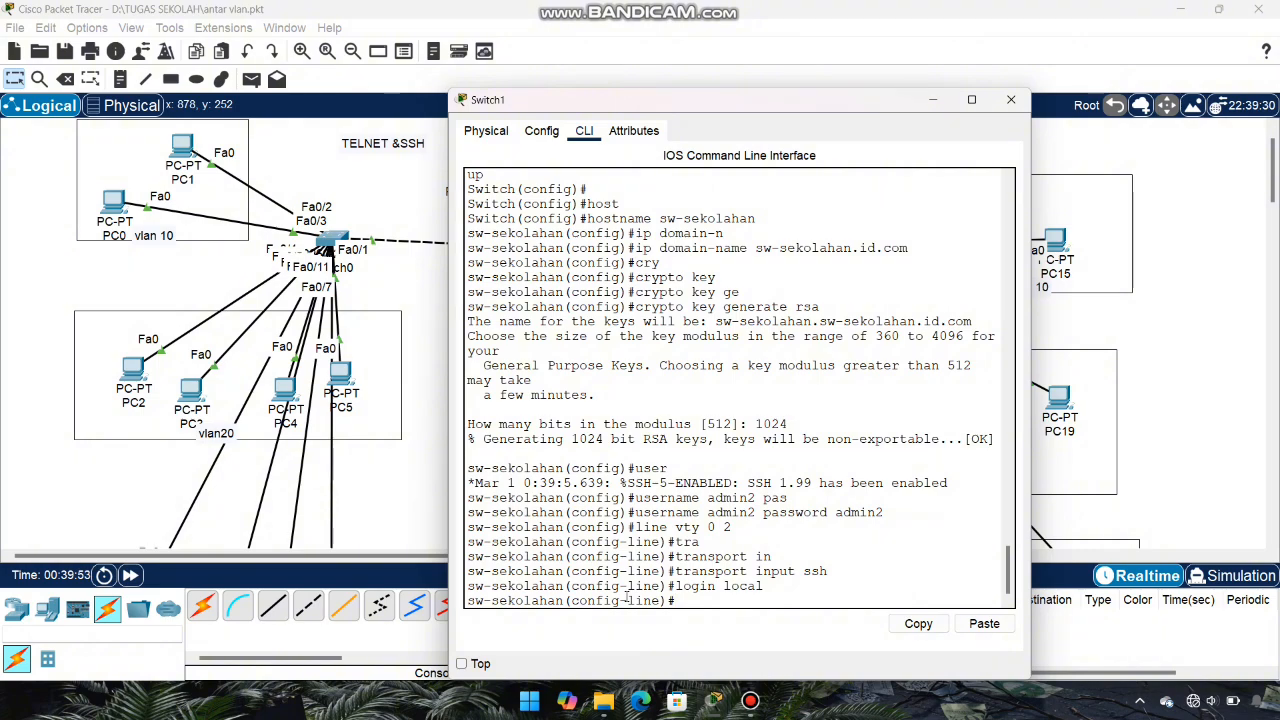
text(exit)
key(Return)
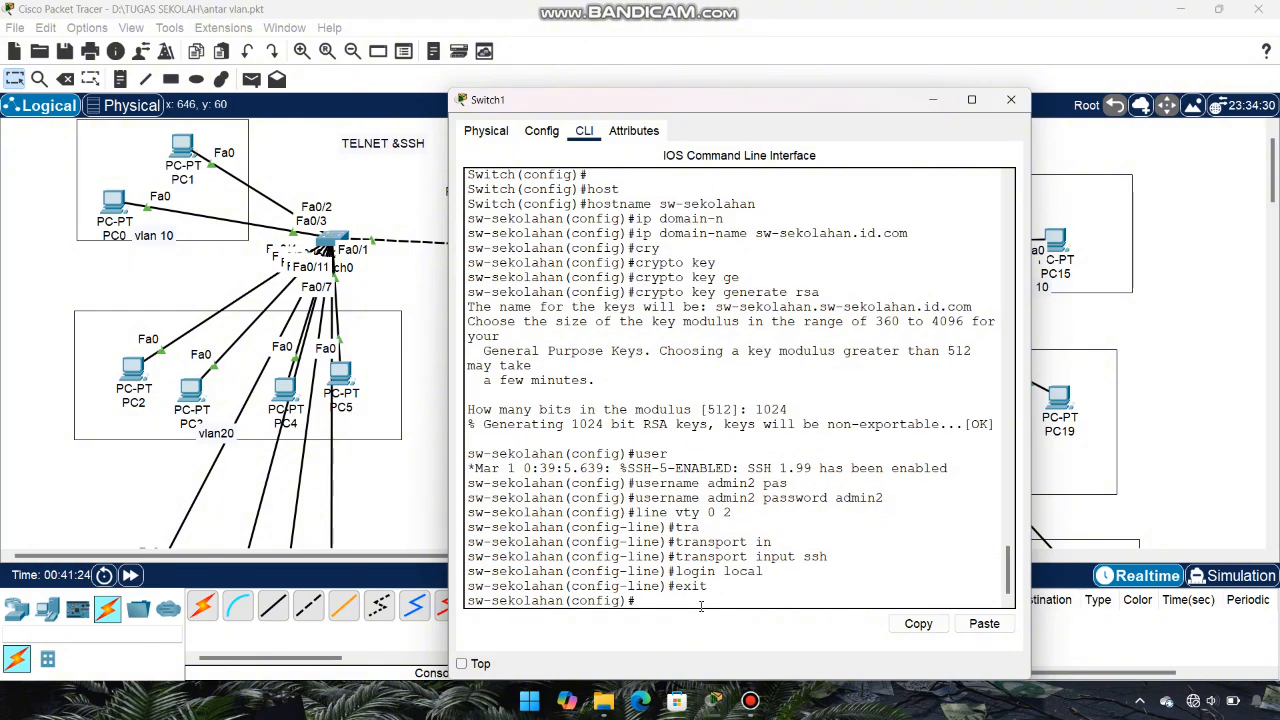
Step: Set the switch's enable secret password
text(ena)
key(Tab)
text(sec)
key(Tab)
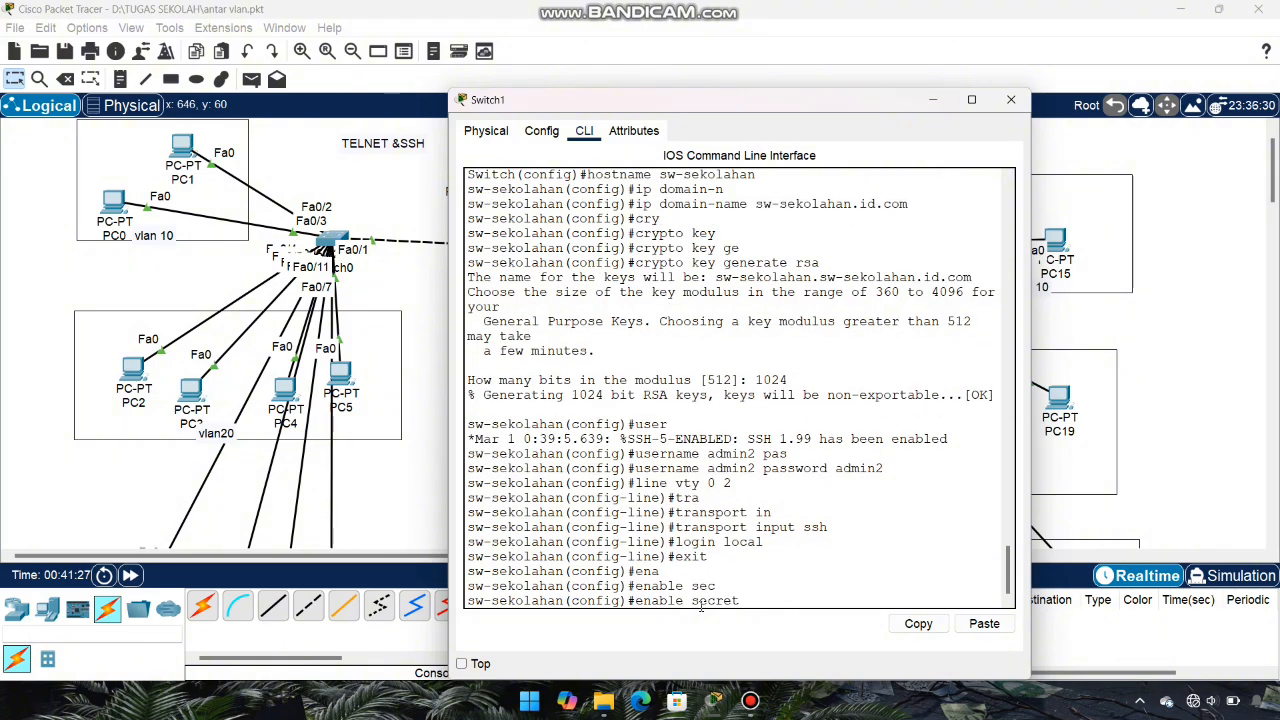
text(sekolahan)
key(Return)
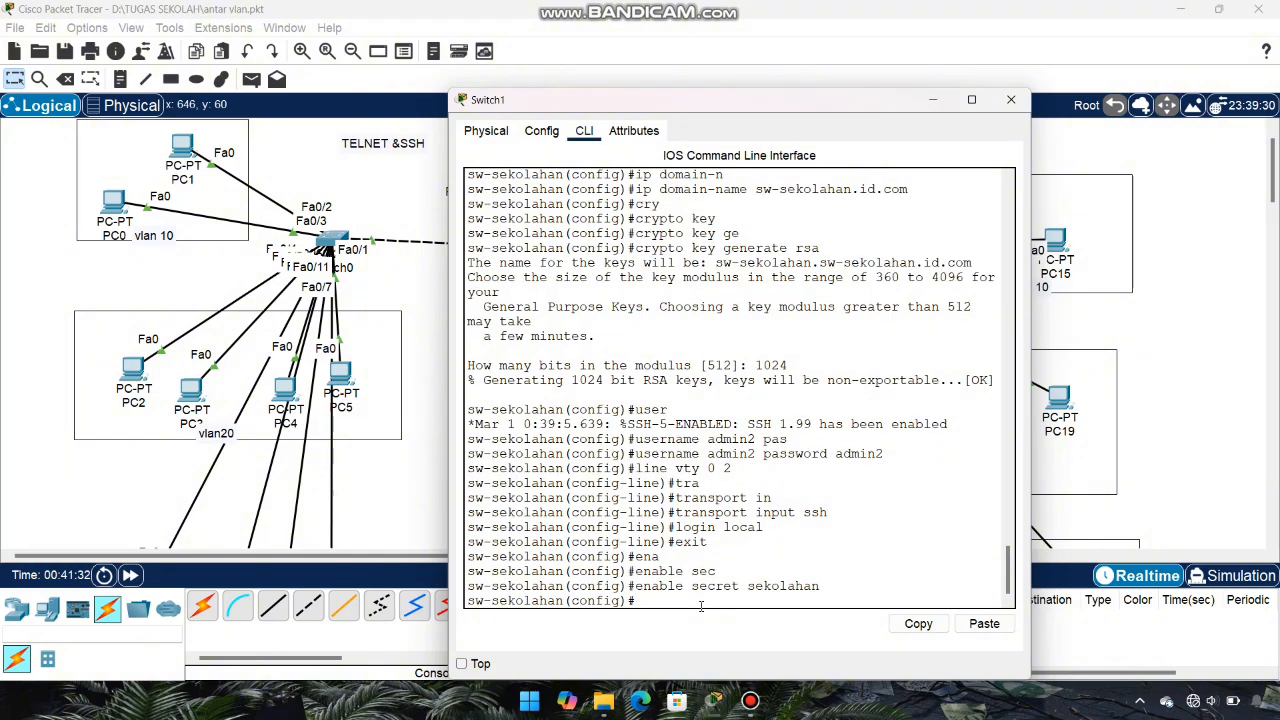
Step: From PC10's SSH client, connect to 20.20.20.99 with the switch's local username
click(933, 99)
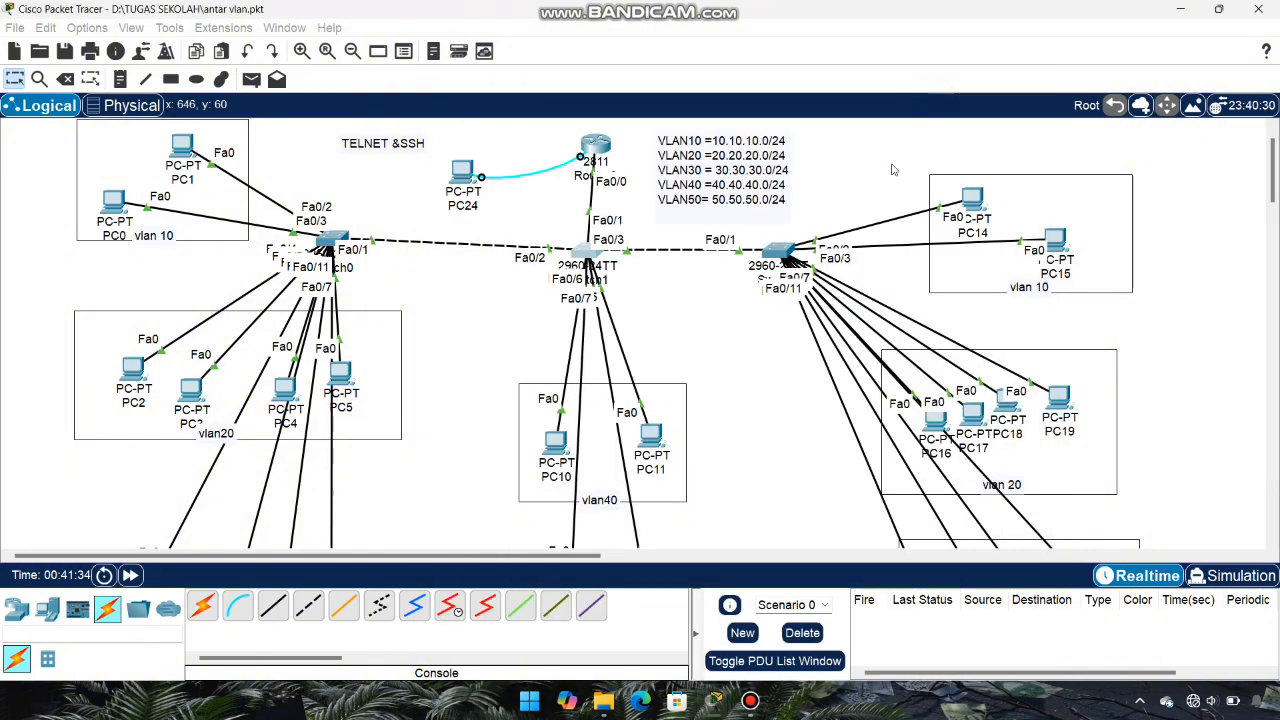
click(555, 443)
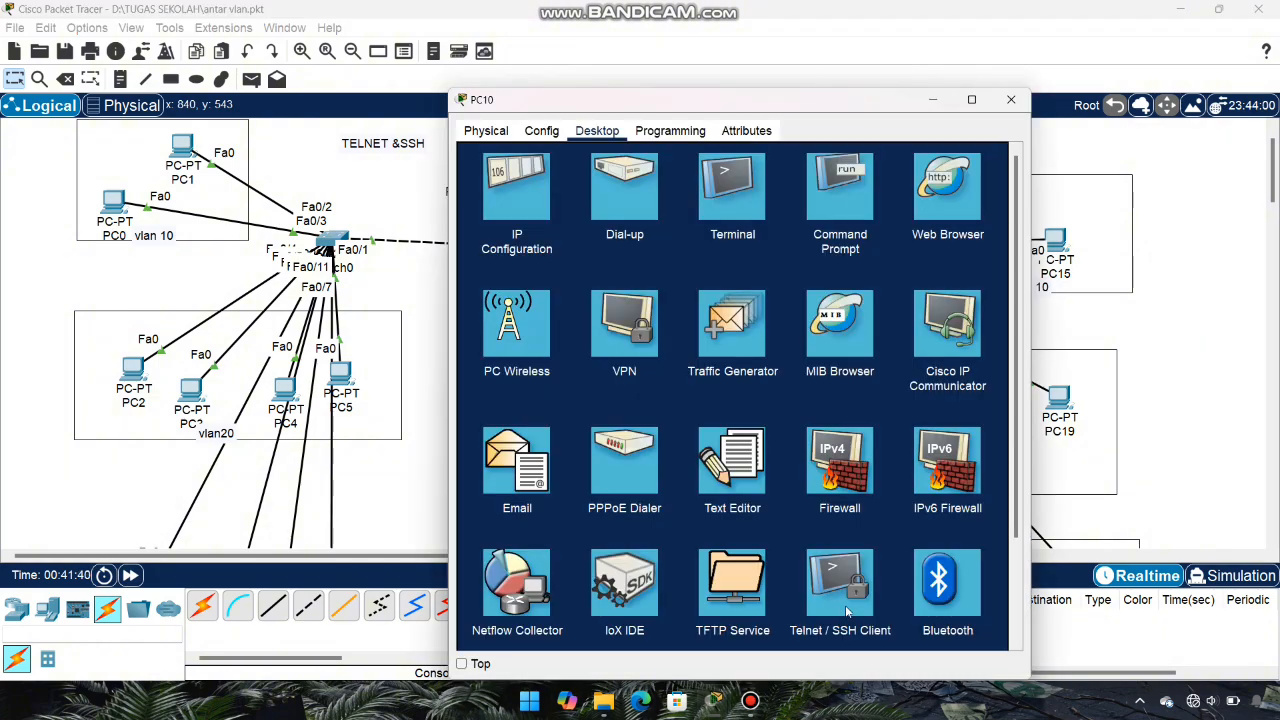
click(845, 605)
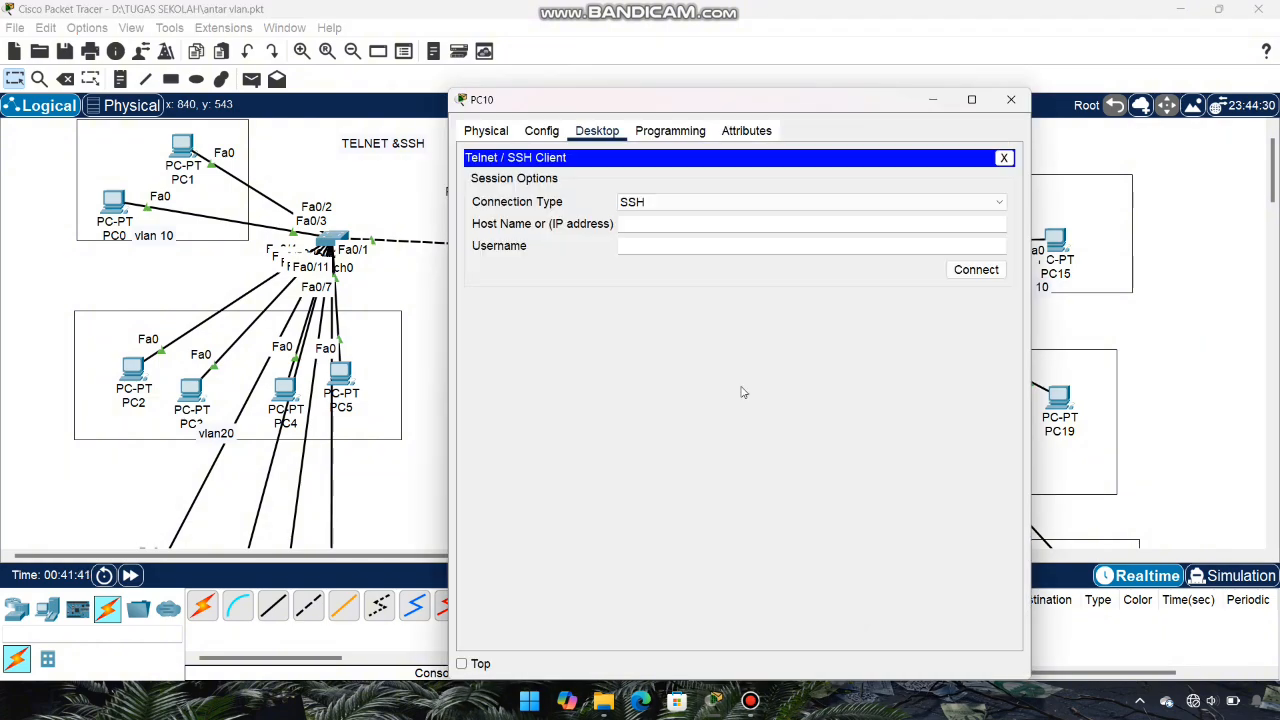
click(652, 223)
text(20.20.20.99)
click(660, 244)
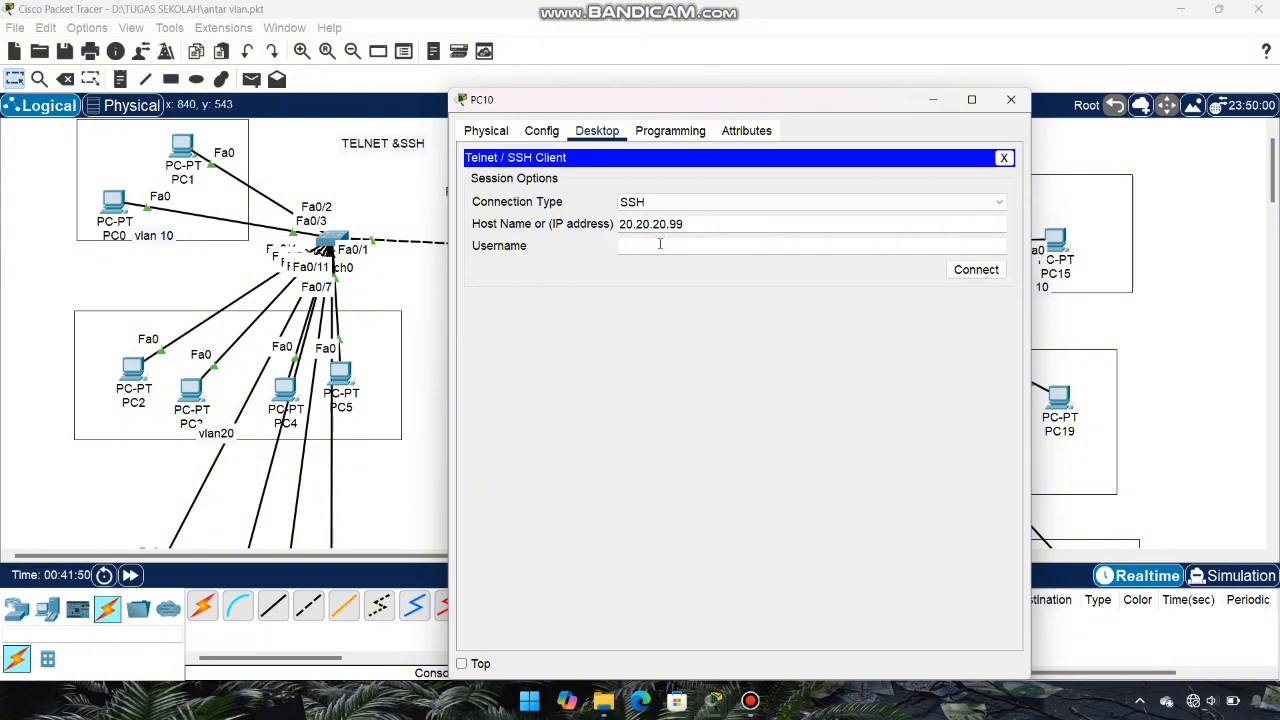
text(admin2)
click(963, 270)
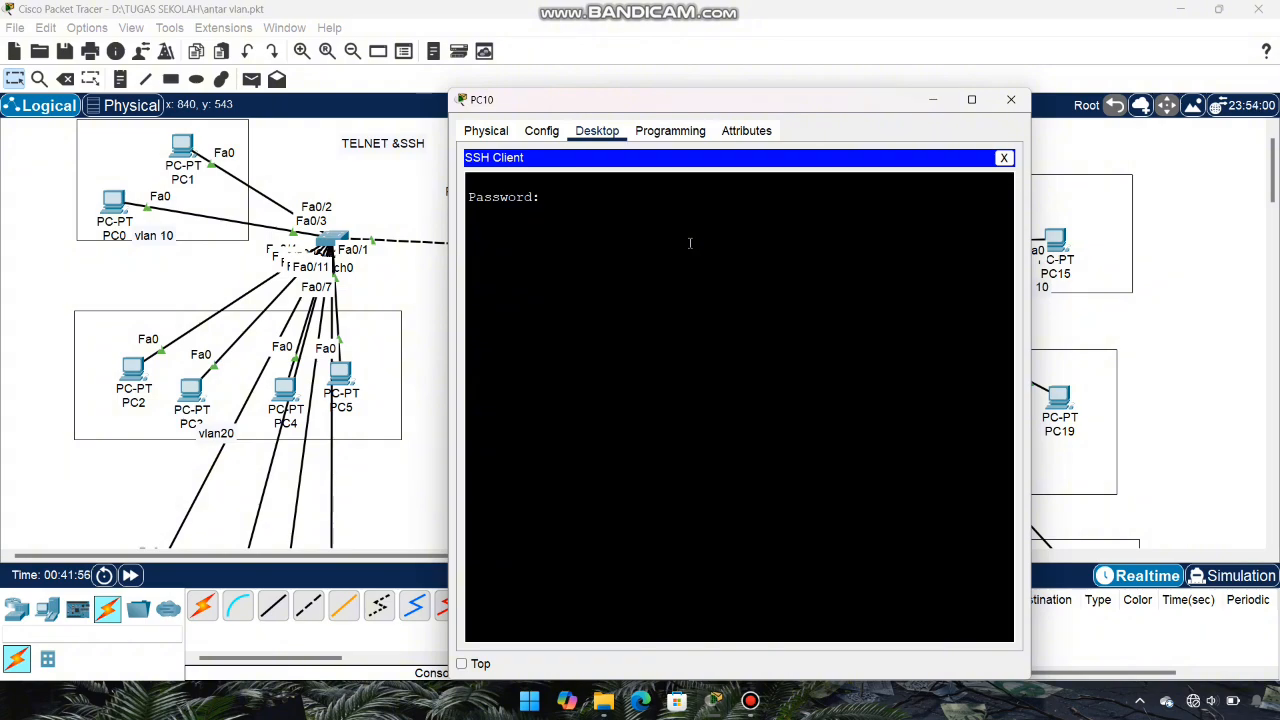
Step: Log in and enter privileged mode with the enable secret at sw-sekolahan#
key(Return)
text(en)
key(Return)
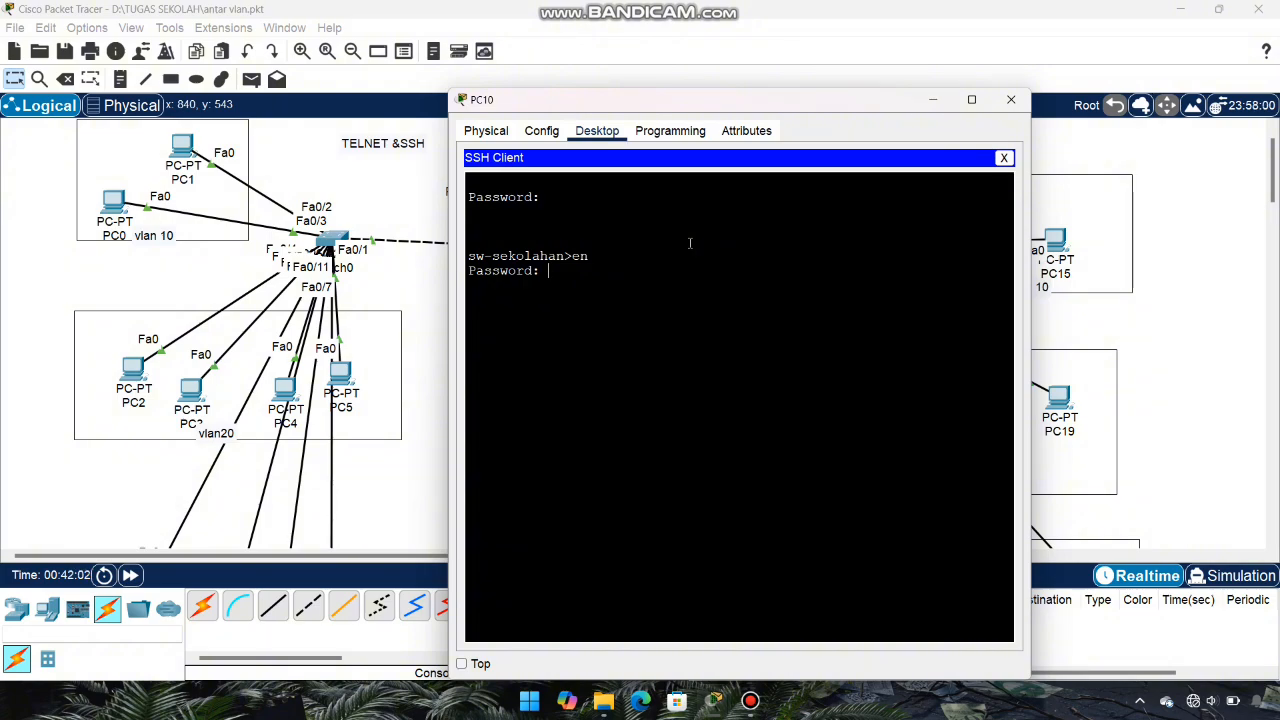
key(Return)
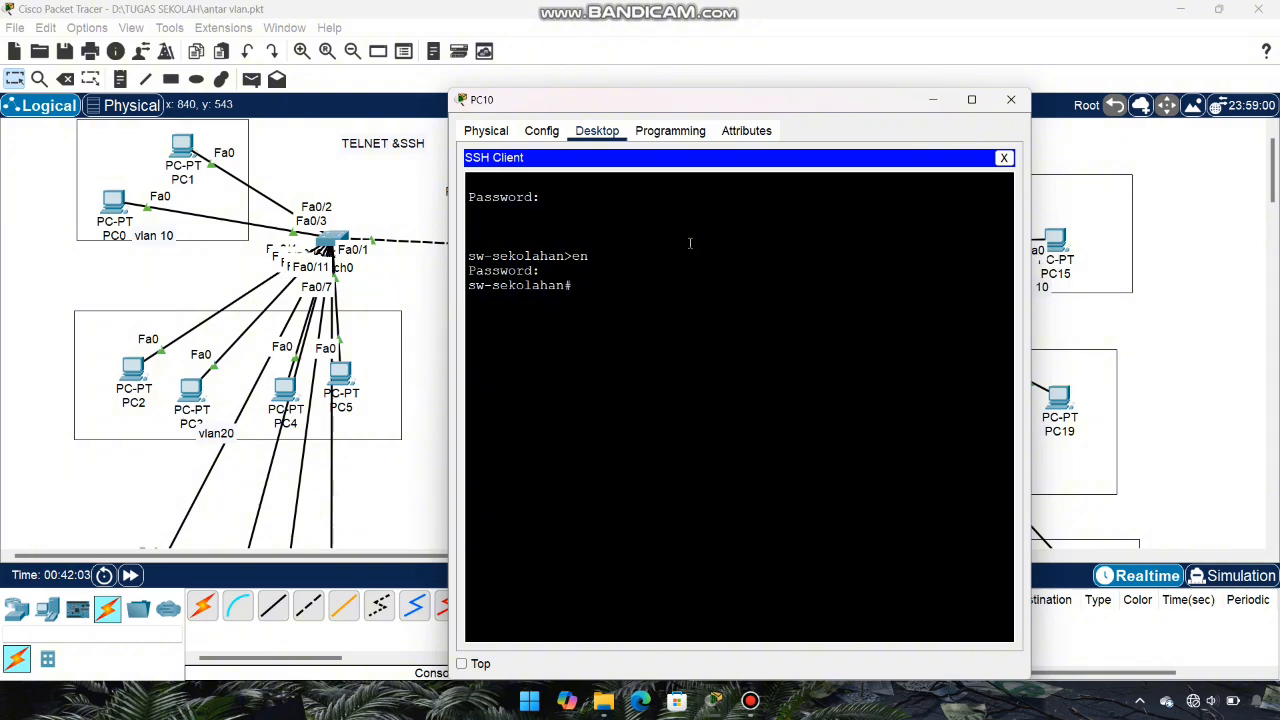